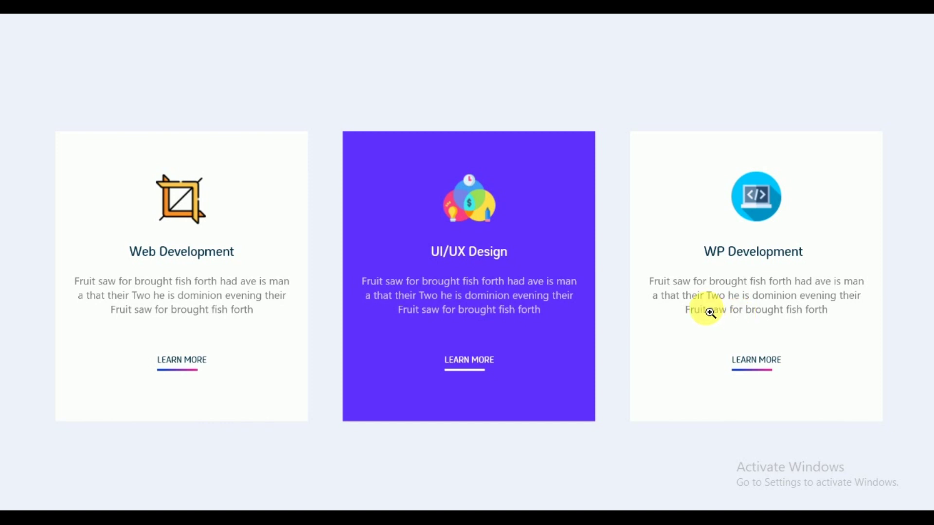
Select the Web development artboard in the row design and check its size.
{"action": "left_click", "coordinate": [518, 414]}
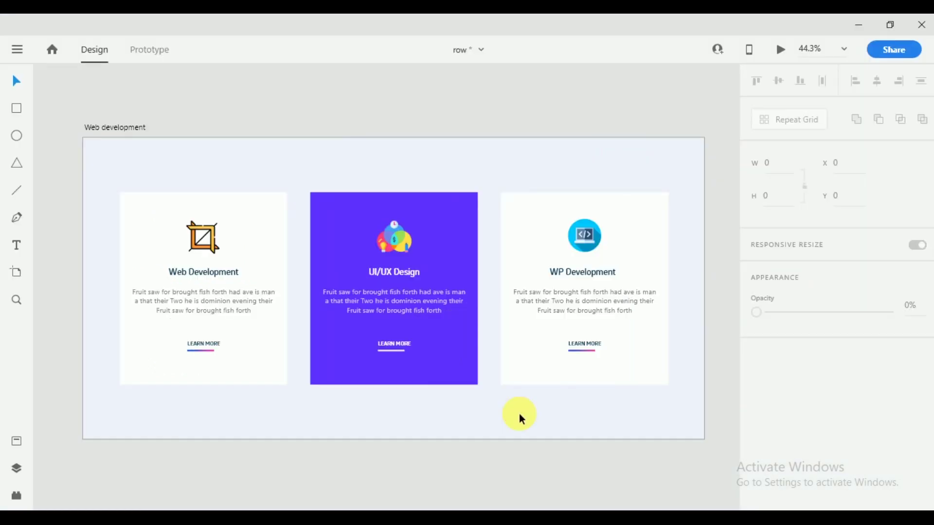
{"action": "left_click", "coordinate": [518, 413]}
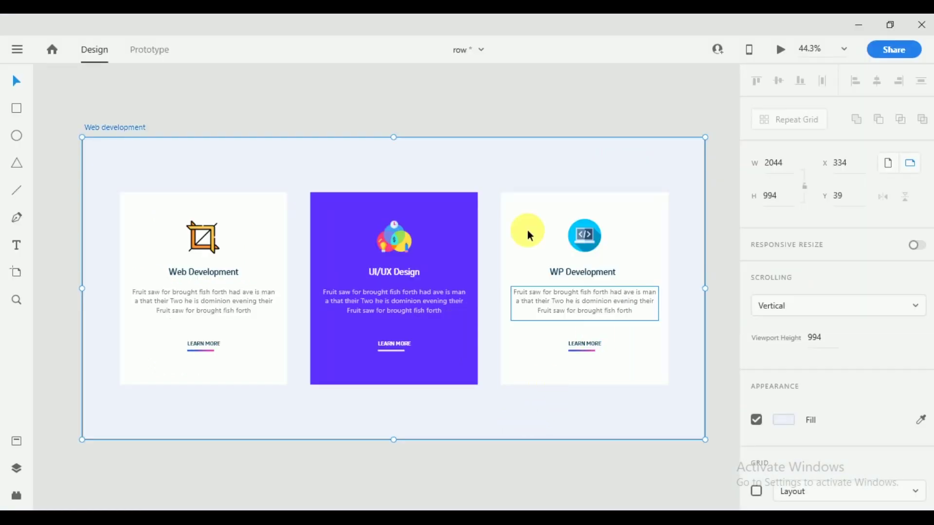
{"action": "left_click", "coordinate": [775, 162]}
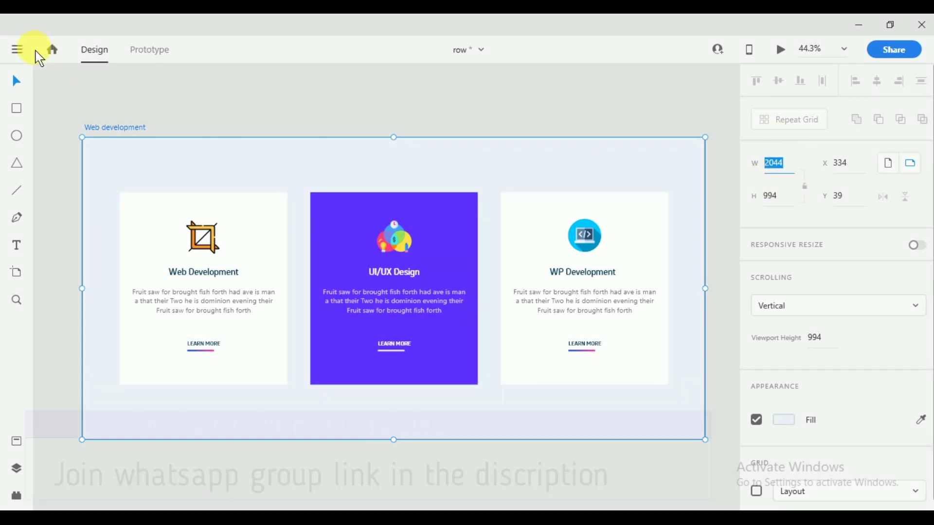
Create a new document from the Web 1920 artboard preset.
{"action": "left_click", "coordinate": [17, 49]}
{"action": "mouse_move", "coordinate": [62, 84]}
{"action": "scroll", "coordinate": [61, 121], "scroll_direction": "up", "scroll_amount": 3}
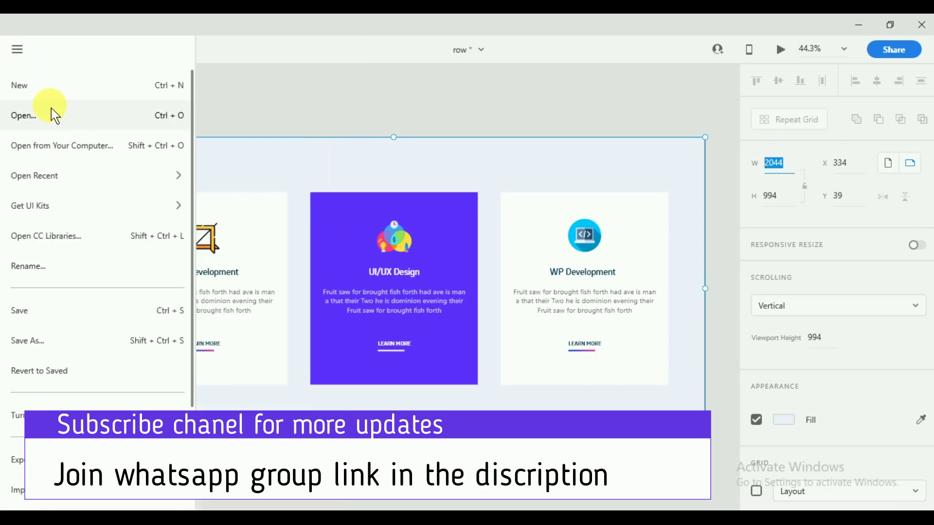
{"action": "left_click", "coordinate": [47, 91]}
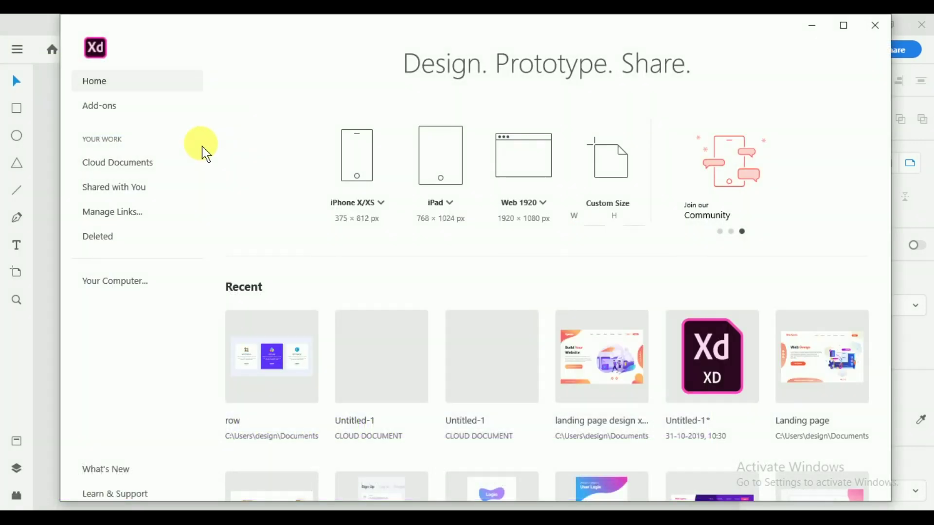
{"action": "left_click", "coordinate": [531, 161]}
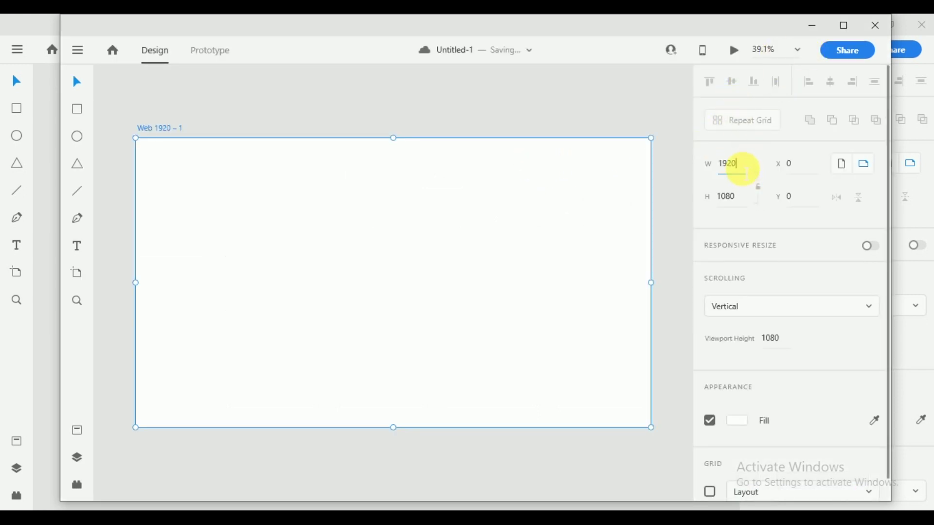
Resize the new artboard to a width of 2044 and a height of 924.
{"action": "left_click", "coordinate": [739, 164]}
{"action": "type", "text": "2044"}
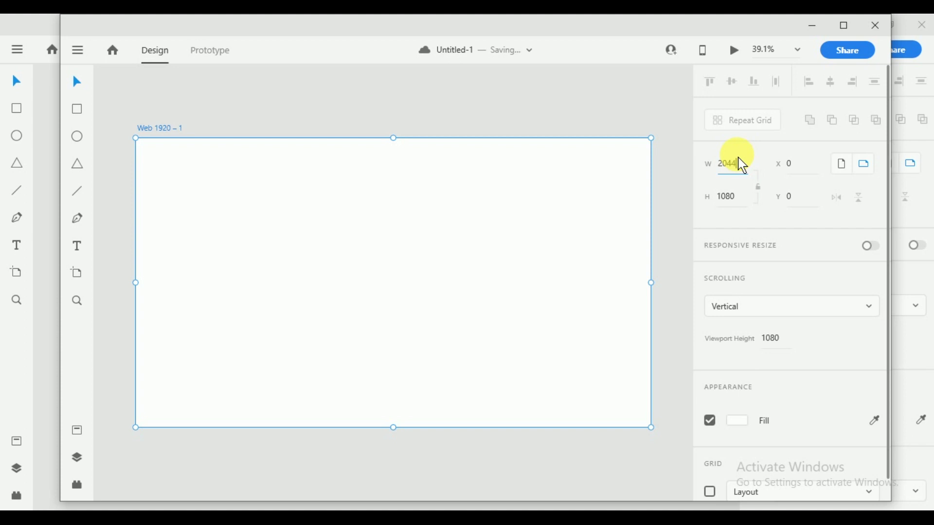
{"action": "left_click", "coordinate": [740, 199]}
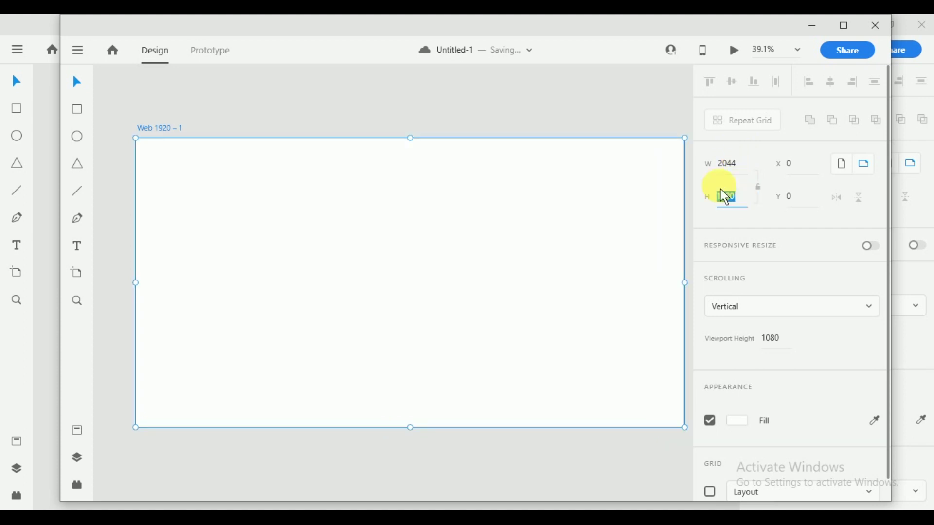
{"action": "type", "text": "9"}
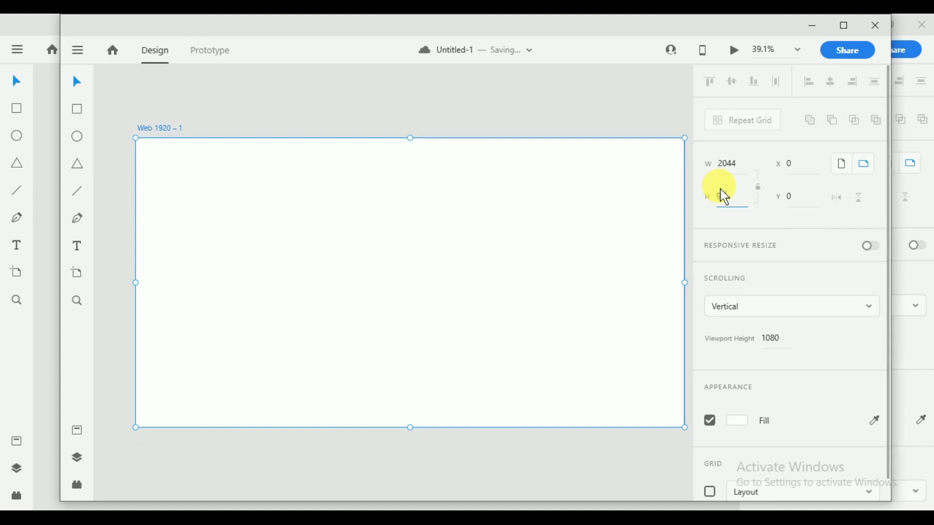
{"action": "type", "text": "24"}
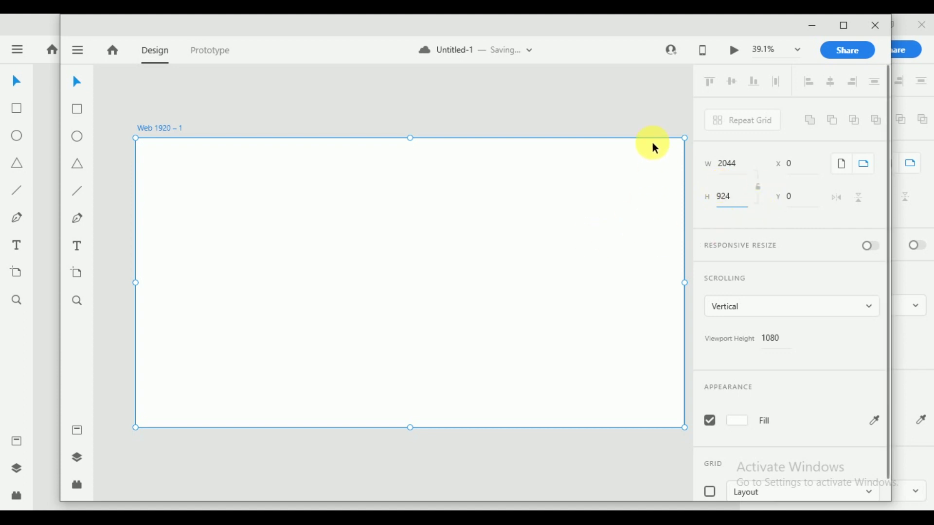
{"action": "left_click", "coordinate": [628, 110]}
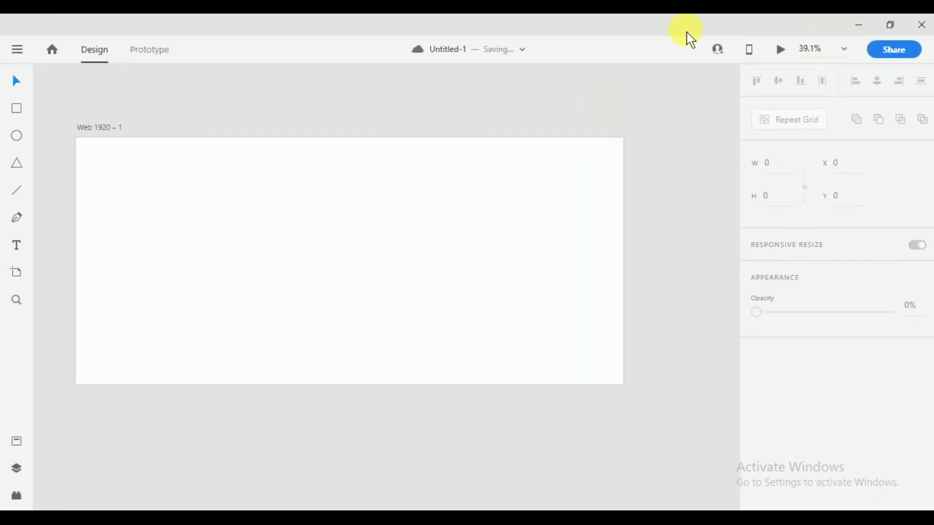
Try to paste a hex value into the artboard's fill colour, and undo the artboard resizing.
{"action": "left_click", "coordinate": [419, 226]}
{"action": "scroll", "coordinate": [664, 319], "scroll_direction": "down", "scroll_amount": 1}
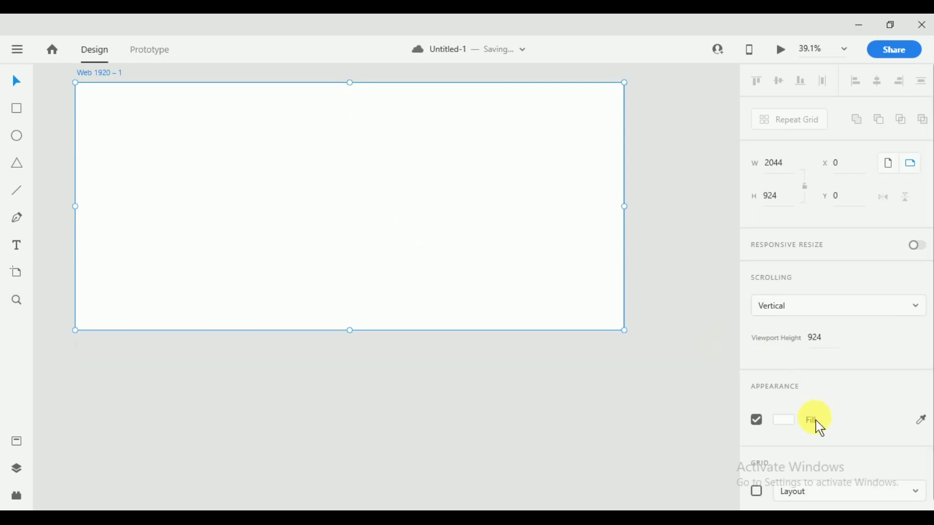
{"action": "left_click", "coordinate": [785, 421]}
{"action": "key", "text": "ctrl+v"}
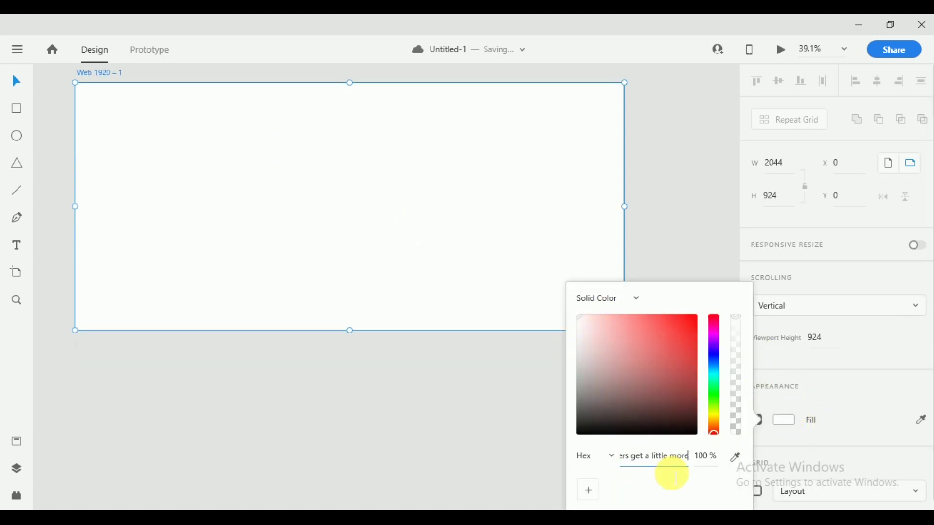
{"action": "key", "text": "ctrl+z"}
{"action": "key", "text": "ctrl+z"}
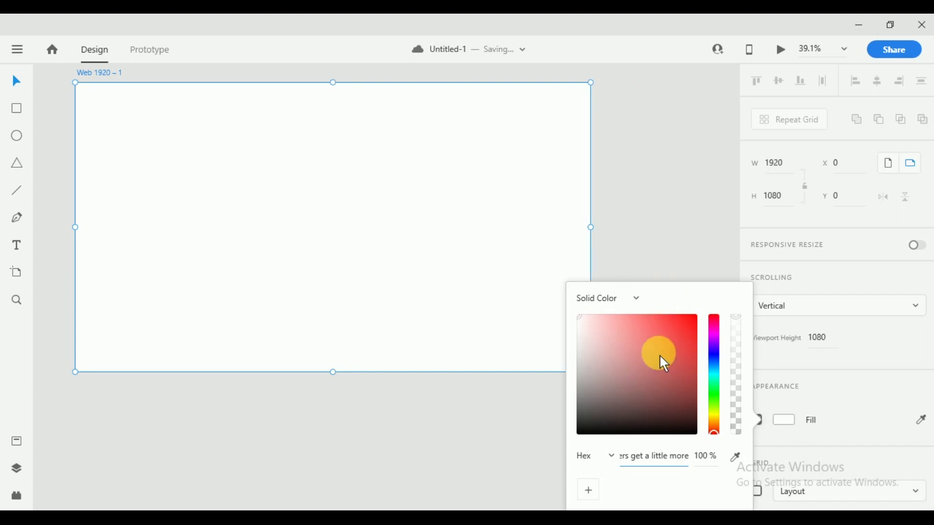
{"action": "key", "text": "Return"}
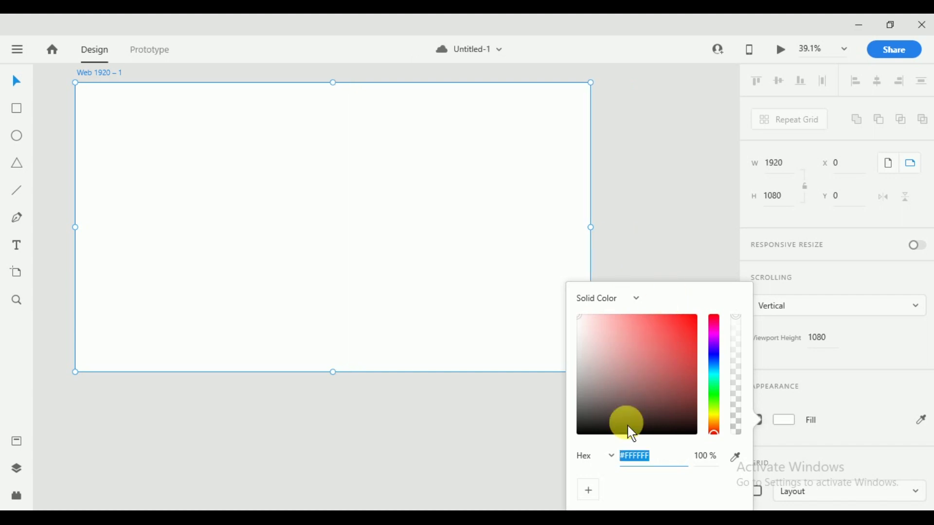
Set the artboard's fill colour to #EEF2FB and position the artboard in view.
{"action": "type", "text": "#EEF2FB"}
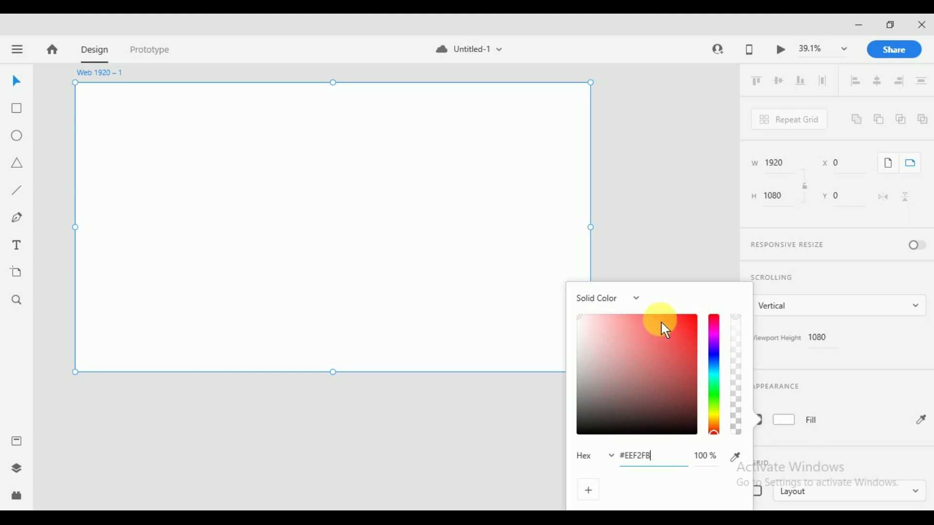
{"action": "left_click", "coordinate": [629, 235]}
{"action": "left_click_drag", "start_coordinate": [386, 223], "coordinate": [415, 263]}
{"action": "left_click", "coordinate": [714, 226]}
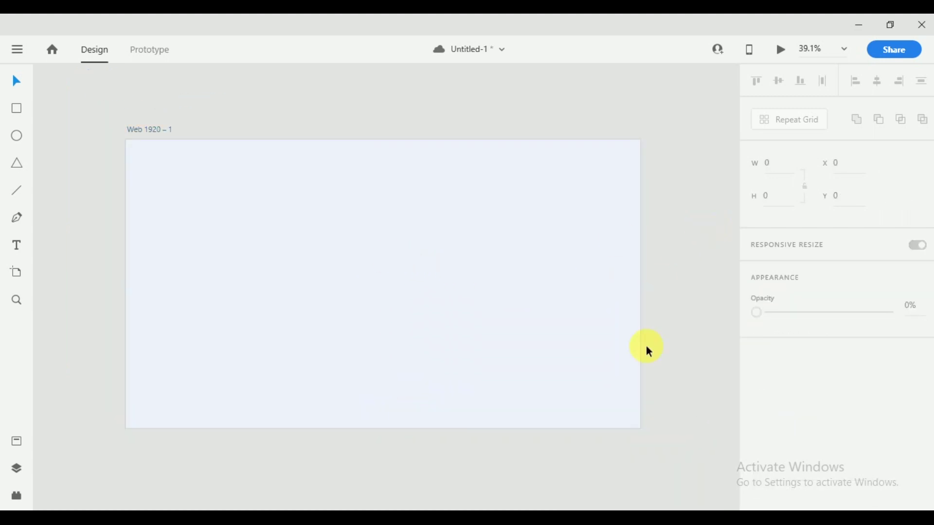
Switch to the row design, check the Web Development card's width and height, and return to the new document.
{"action": "left_click", "coordinate": [647, 490]}
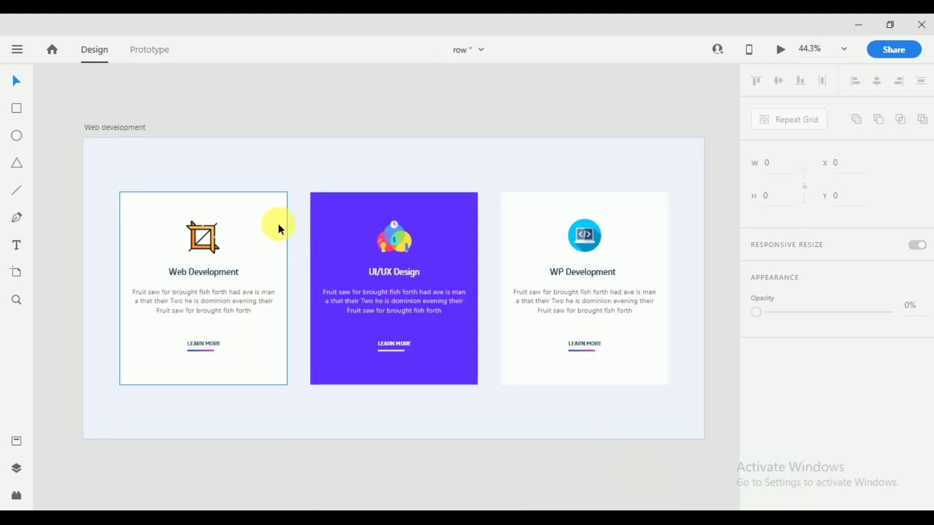
{"action": "left_click", "coordinate": [246, 222]}
{"action": "left_click", "coordinate": [771, 163]}
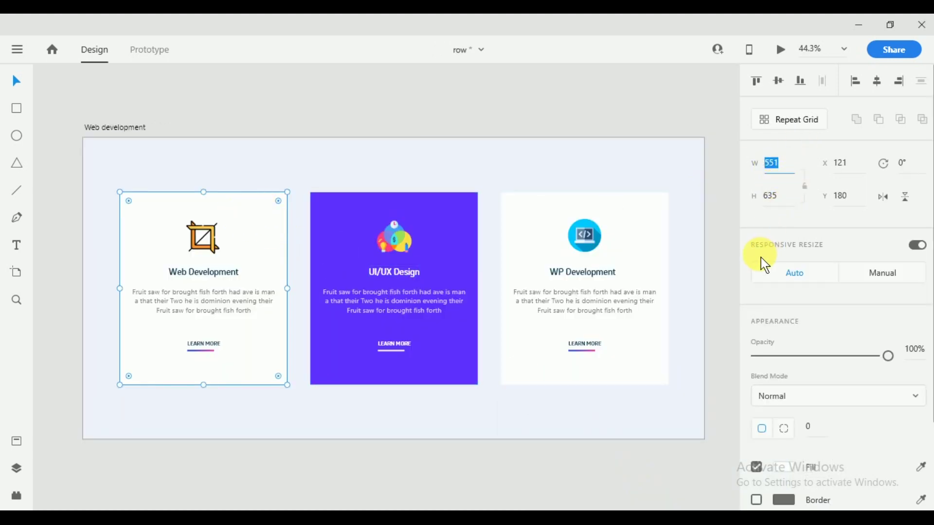
{"action": "mouse_move", "coordinate": [709, 501]}
{"action": "left_click", "coordinate": [736, 481]}
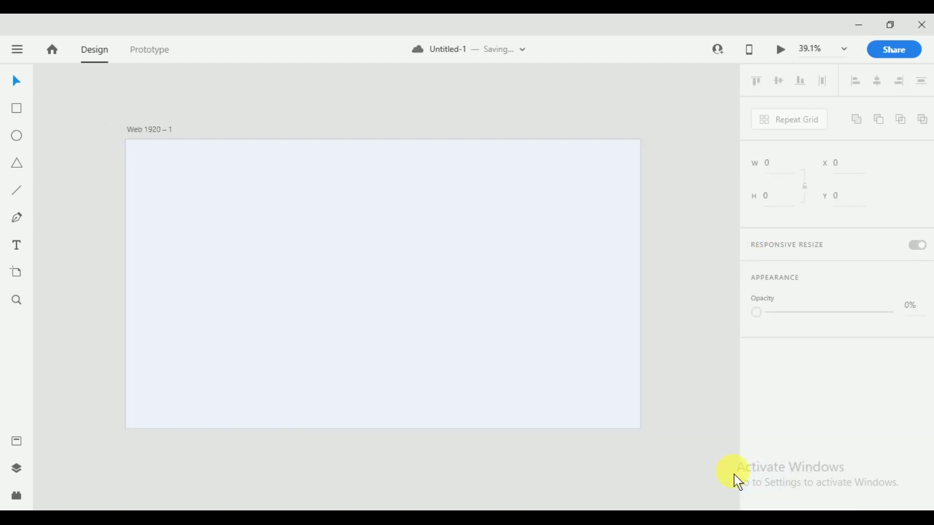
Draw a card rectangle on the artboard and set its width to 551 and height to 635.
{"action": "left_click_drag", "start_coordinate": [170, 200], "coordinate": [325, 359]}
{"action": "left_click", "coordinate": [785, 171]}
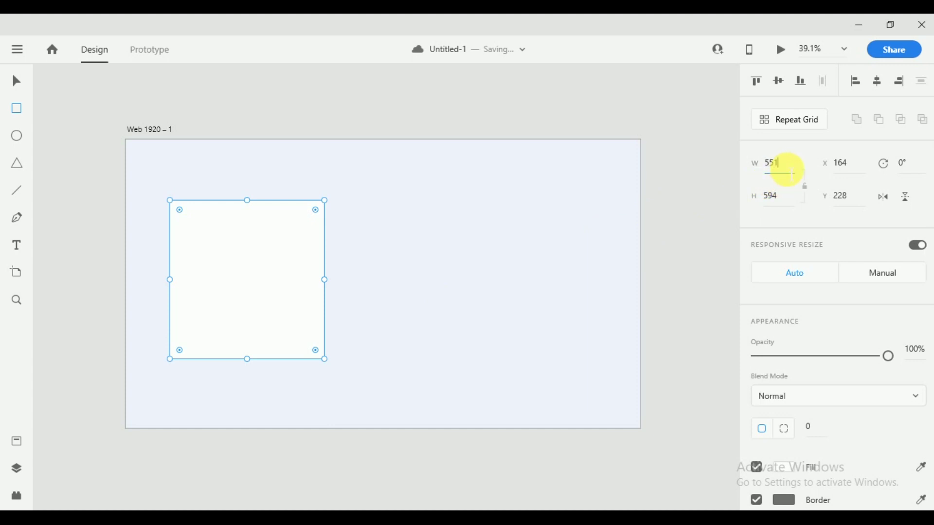
{"action": "type", "text": "551"}
{"action": "left_click", "coordinate": [784, 200]}
{"action": "key", "text": "BackSpace"}
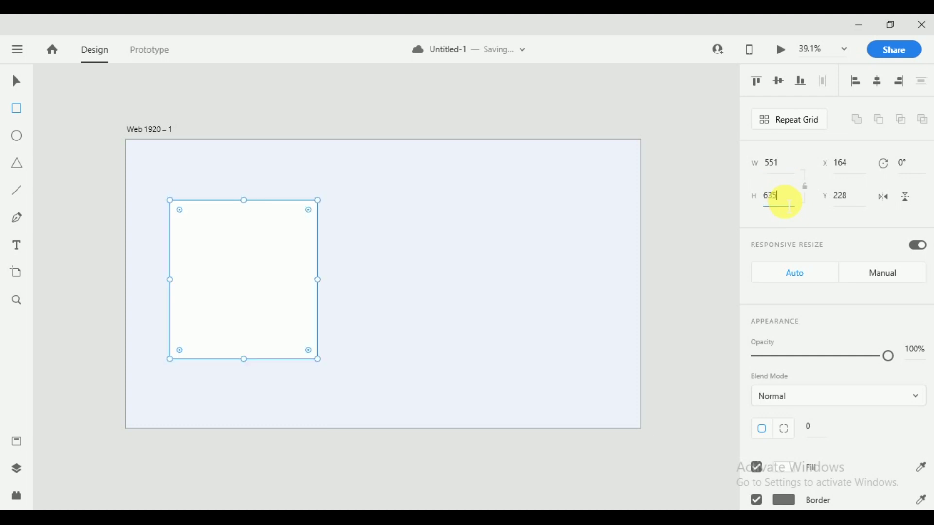
{"action": "left_click", "coordinate": [16, 82]}
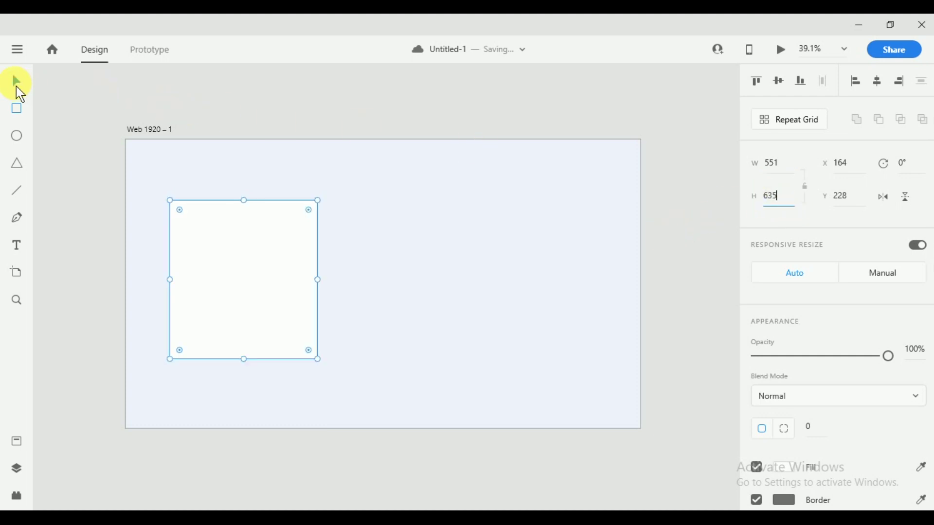
{"action": "left_click", "coordinate": [685, 263]}
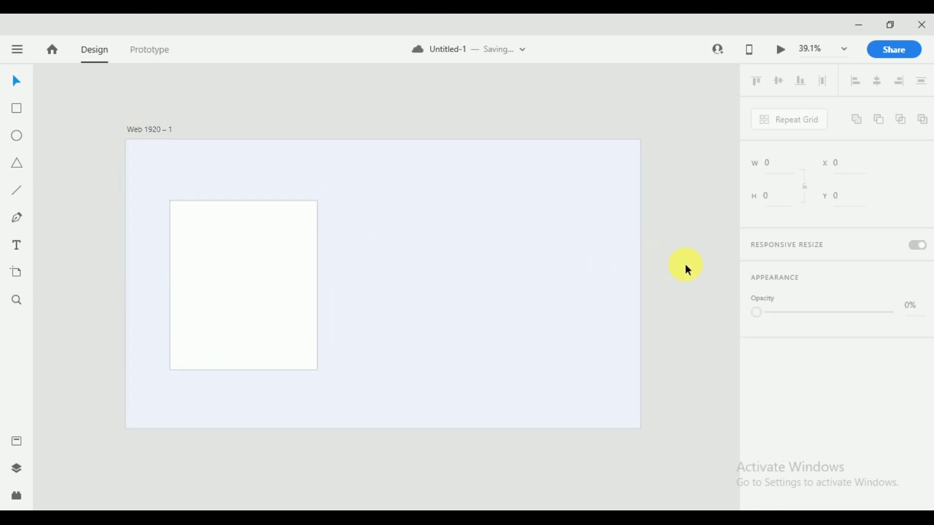
Remove the border from the card rectangle.
{"action": "left_click", "coordinate": [272, 249]}
{"action": "scroll", "coordinate": [800, 362], "scroll_direction": "down", "scroll_amount": 4}
{"action": "left_click", "coordinate": [756, 292]}
{"action": "left_click", "coordinate": [686, 271]}
Move the card closer to the artboard's left edge, at about X 115, and centre it vertically on the artboard.
{"action": "left_click", "coordinate": [275, 243]}
{"action": "left_click_drag", "start_coordinate": [261, 249], "coordinate": [248, 243]}
{"action": "left_click", "coordinate": [787, 88]}
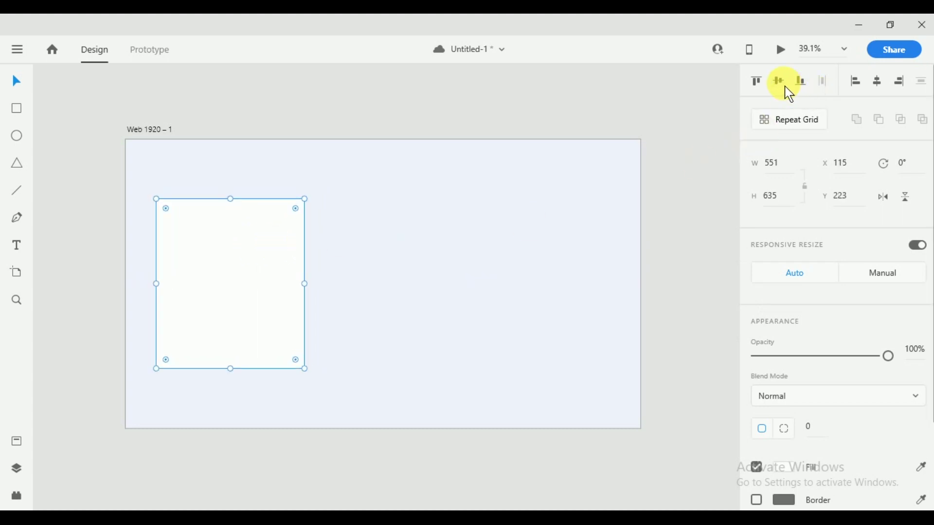
{"action": "left_click", "coordinate": [701, 197]}
Place the s1 image from New folder in the card's upper part and enlarge it to about 102 by 102.
{"action": "left_click", "coordinate": [461, 519]}
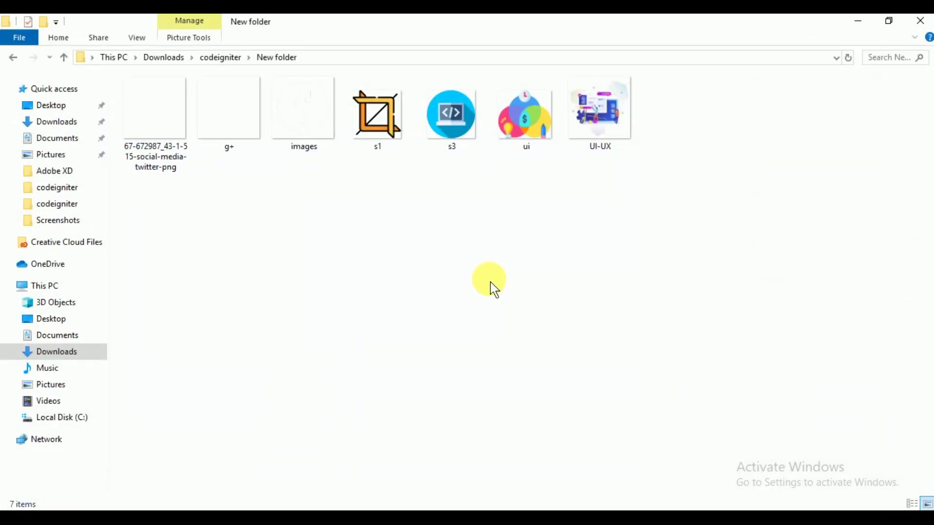
{"action": "left_click_drag", "start_coordinate": [378, 117], "coordinate": [228, 237]}
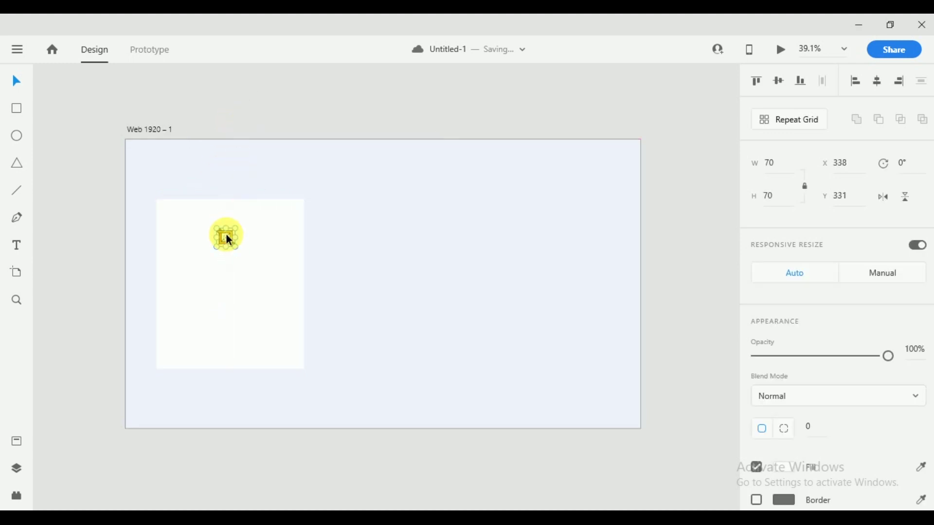
{"action": "scroll", "coordinate": [226, 232], "scroll_direction": "up", "scroll_amount": 5}
{"action": "scroll", "coordinate": [262, 253], "scroll_direction": "left", "scroll_amount": 2}
{"action": "left_click_drag", "start_coordinate": [304, 224], "coordinate": [325, 204]}
Centre the crop icon horizontally on the card.
{"action": "left_click", "coordinate": [372, 189]}
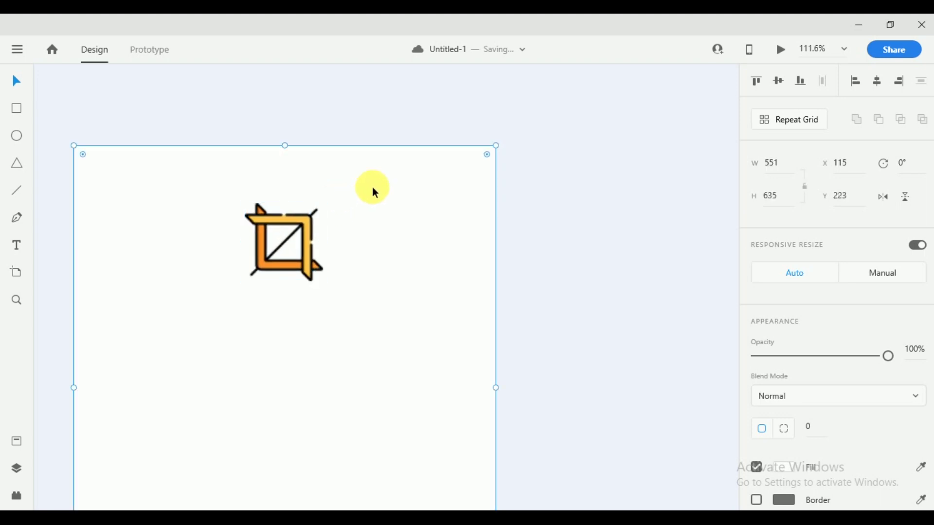
{"action": "left_click", "coordinate": [281, 234], "text": "shift"}
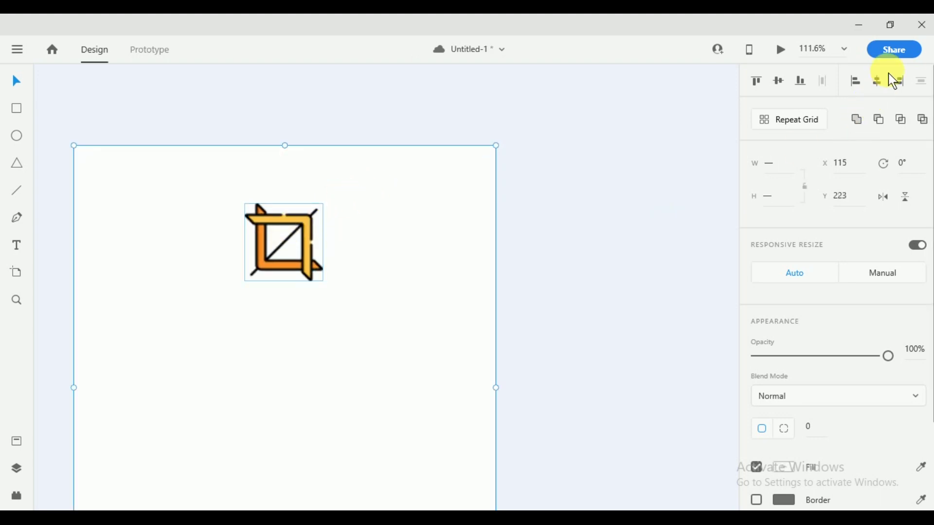
{"action": "left_click", "coordinate": [879, 82]}
{"action": "left_click", "coordinate": [396, 263]}
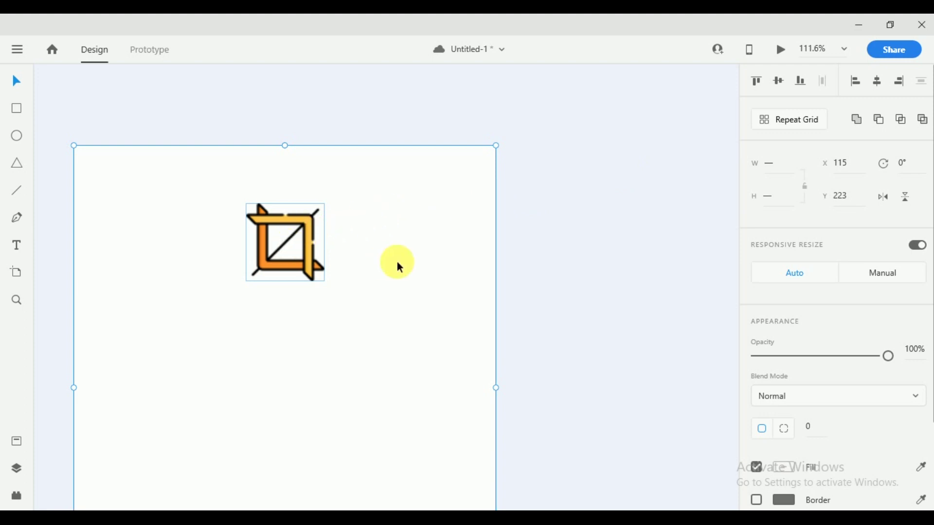
{"action": "left_click", "coordinate": [510, 234]}
Adjust the crop icon's vertical position so it sits slightly lower in the card, still centred horizontally.
{"action": "left_click", "coordinate": [310, 250]}
{"action": "key", "text": "Down"}
{"action": "key", "text": "Down"}
{"action": "key", "text": "Down"}
{"action": "key", "text": "Down"}
{"action": "key", "text": "Down"}
{"action": "key", "text": "Down"}
{"action": "key", "text": "Down"}
{"action": "key", "text": "Down"}
{"action": "key", "text": "Down"}
{"action": "key", "text": "Down"}
{"action": "key", "text": "Down"}
{"action": "key", "text": "Down"}
{"action": "key", "text": "Down"}
{"action": "key", "text": "Down"}
{"action": "key", "text": "Down"}
{"action": "key", "text": "Down"}
{"action": "key", "text": "Down"}
{"action": "key", "text": "Down"}
{"action": "key", "text": "Down"}
{"action": "key", "text": "Down"}
{"action": "key", "text": "Down"}
{"action": "key", "text": "Down"}
{"action": "key", "text": "Down"}
{"action": "key", "text": "Down"}
{"action": "key", "text": "Down"}
{"action": "key", "text": "Down"}
{"action": "key", "text": "Down"}
{"action": "key", "text": "Down"}
{"action": "key", "text": "Down"}
{"action": "key", "text": "Down"}
{"action": "key", "text": "Down"}
{"action": "key", "text": "Down"}
{"action": "key", "text": "Down"}
{"action": "key", "text": "Down"}
{"action": "key", "text": "Down"}
{"action": "key", "text": "Down"}
{"action": "key", "text": "Down"}
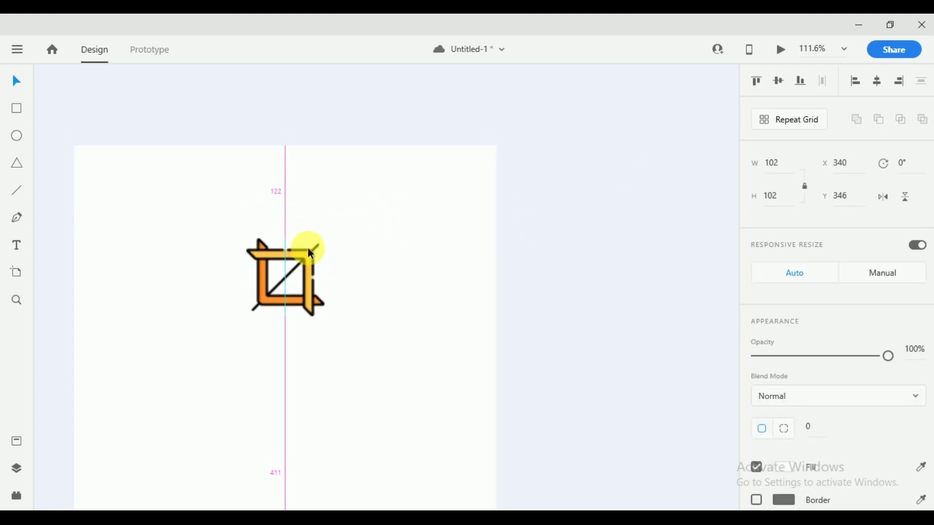
{"action": "scroll", "coordinate": [308, 249], "scroll_direction": "down", "scroll_amount": 3}
{"action": "left_click_drag", "start_coordinate": [375, 253], "coordinate": [396, 177]}
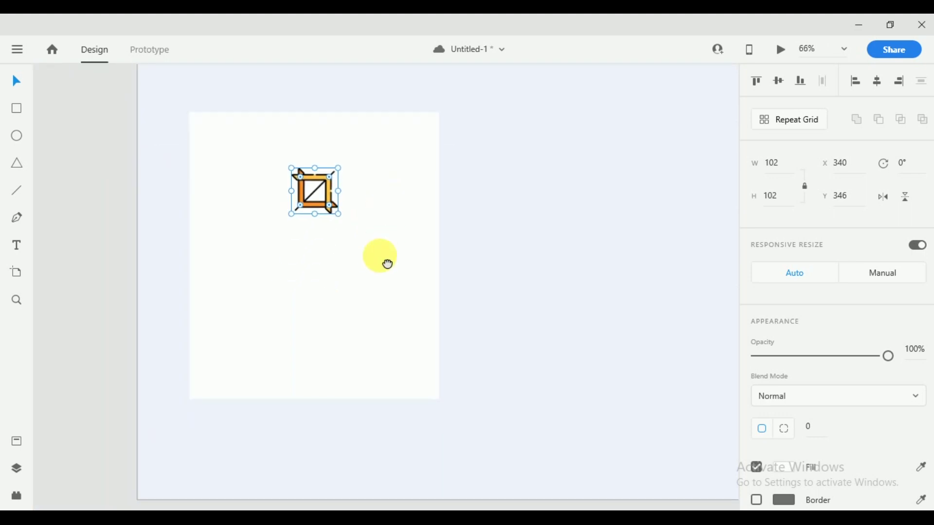
{"action": "left_click_drag", "start_coordinate": [316, 193], "coordinate": [316, 168]}
Add the heading "Web Development" below the crop icon and enlarge it to font size 30.
{"action": "left_click", "coordinate": [18, 246]}
{"action": "left_click", "coordinate": [243, 224]}
{"action": "type", "text": "Web "}
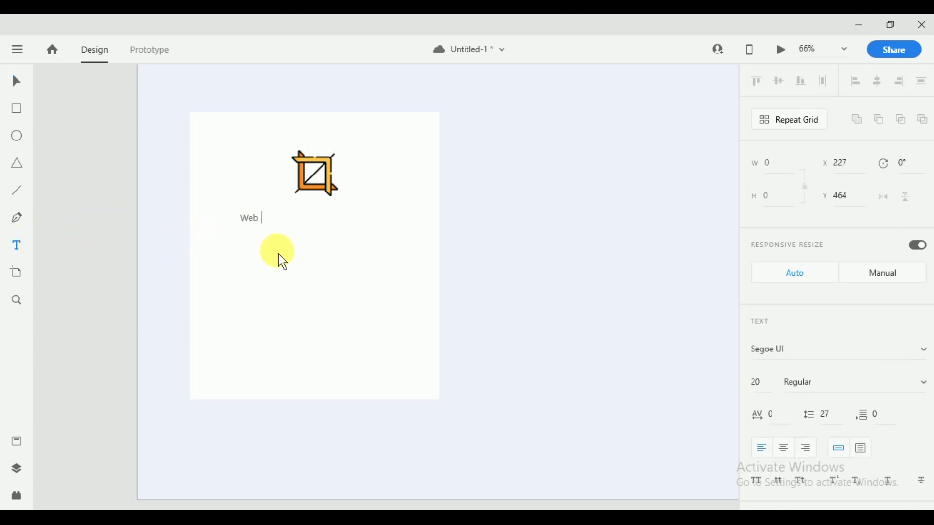
{"action": "type", "text": "Development"}
{"action": "left_click", "coordinate": [17, 81]}
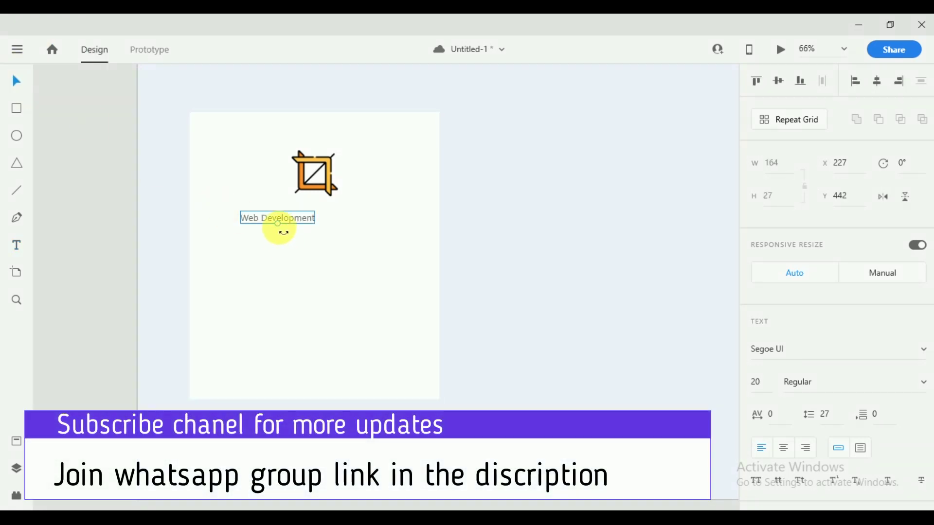
{"action": "left_click_drag", "start_coordinate": [285, 232], "coordinate": [313, 235]}
Set the weight of the "Web Development" heading text to Bold.
{"action": "double_click", "coordinate": [321, 228]}
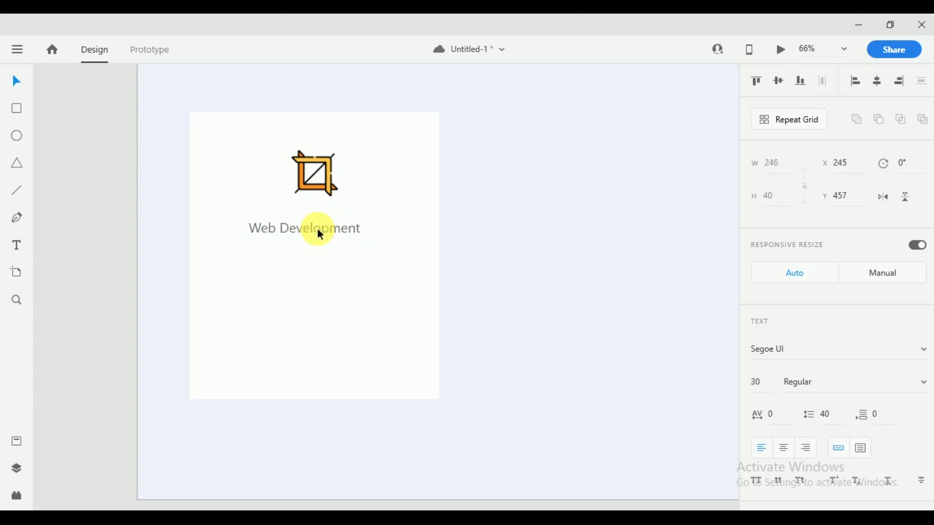
{"action": "key", "text": "ctrl+a"}
{"action": "scroll", "coordinate": [899, 269], "scroll_direction": "down", "scroll_amount": 5}
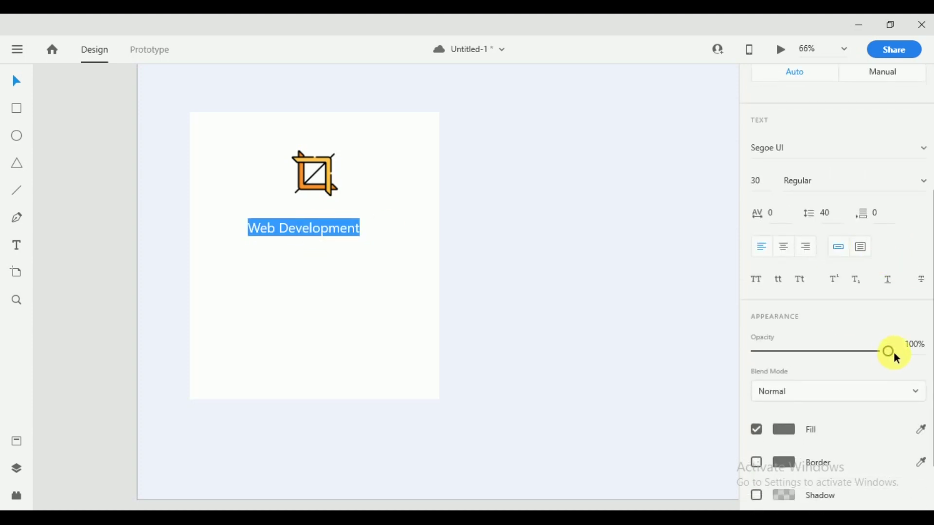
{"action": "scroll", "coordinate": [894, 352], "scroll_direction": "down", "scroll_amount": 2}
{"action": "scroll", "coordinate": [851, 252], "scroll_direction": "up", "scroll_amount": 3}
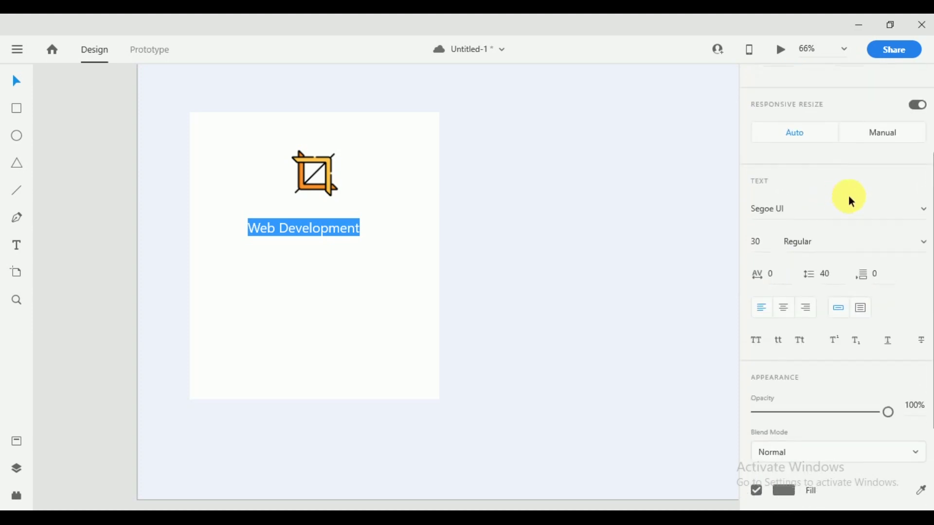
{"action": "left_click", "coordinate": [909, 242]}
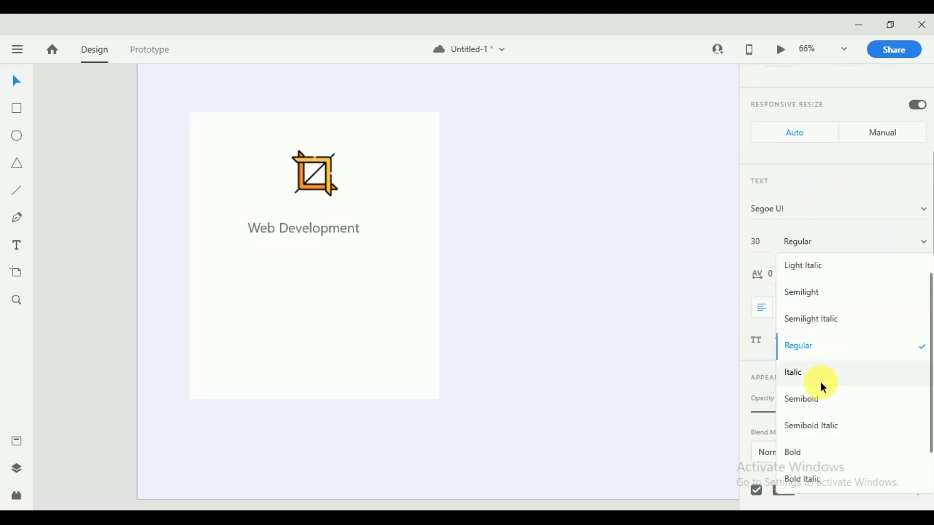
{"action": "left_click", "coordinate": [812, 452]}
Change the "Web Development" heading's font to Coben.
{"action": "left_click", "coordinate": [917, 211]}
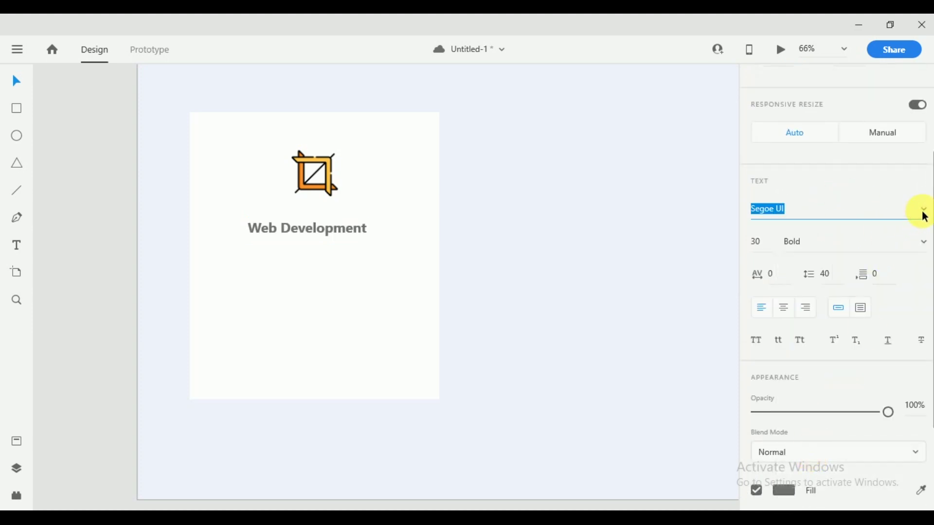
{"action": "scroll", "coordinate": [833, 317], "scroll_direction": "up", "scroll_amount": 2}
{"action": "scroll", "coordinate": [800, 273], "scroll_direction": "up", "scroll_amount": 1}
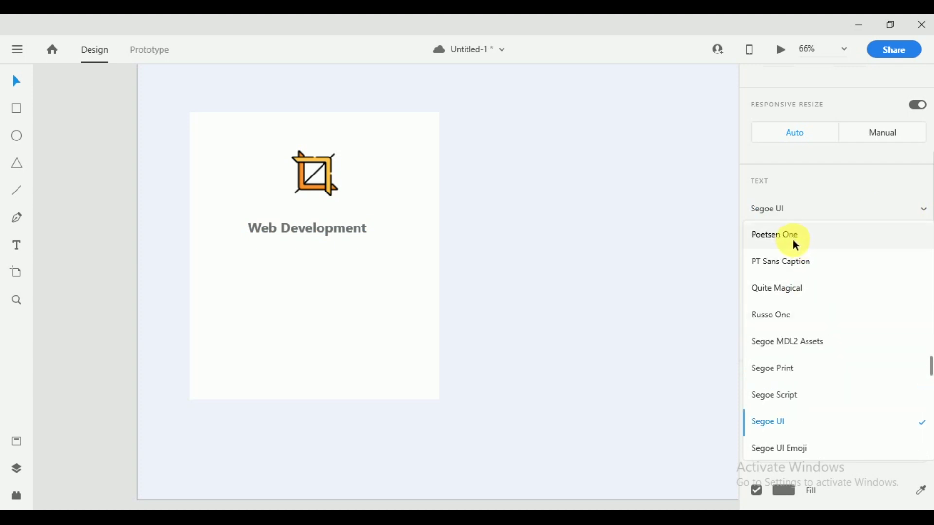
{"action": "scroll", "coordinate": [808, 305], "scroll_direction": "up", "scroll_amount": 3}
{"action": "key", "text": "c"}
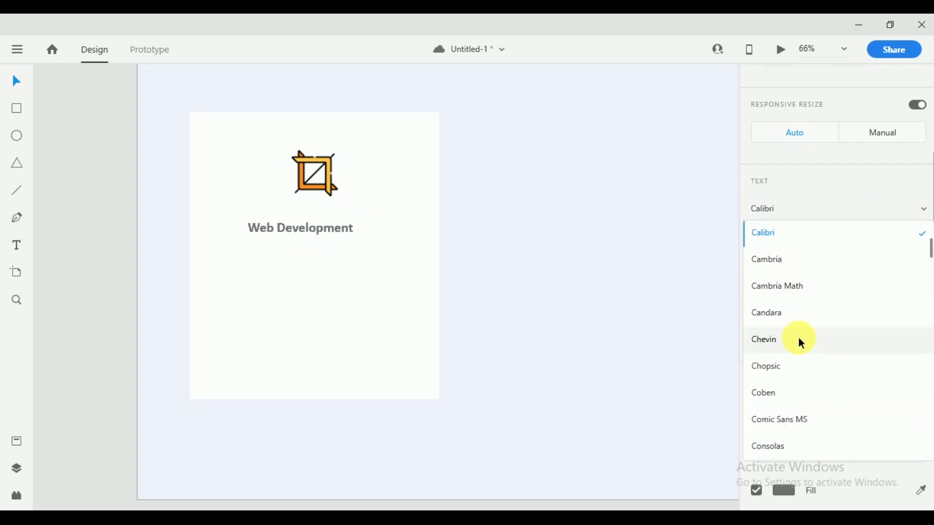
{"action": "left_click", "coordinate": [791, 393]}
{"action": "left_click", "coordinate": [302, 261]}
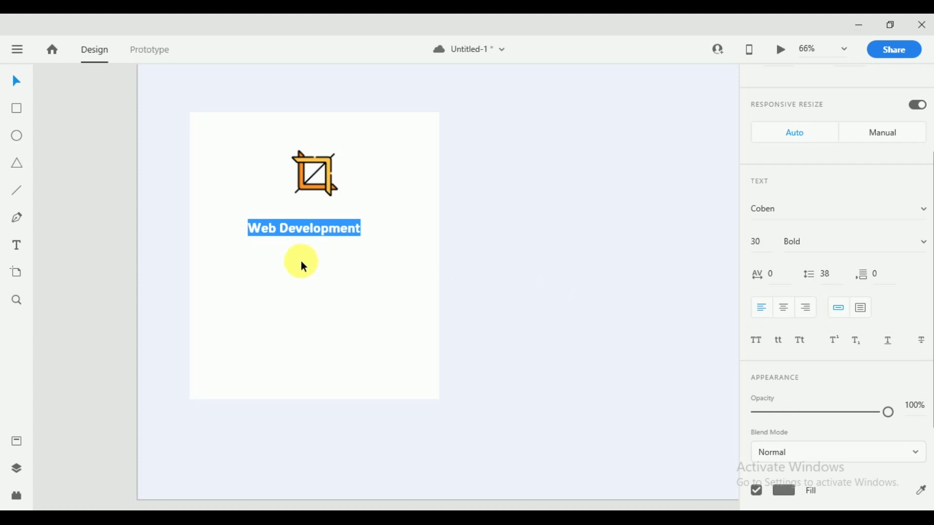
Switch to the row document and copy the hex fill colour #05364D from its "Web Development" heading.
{"action": "left_click", "coordinate": [648, 398]}
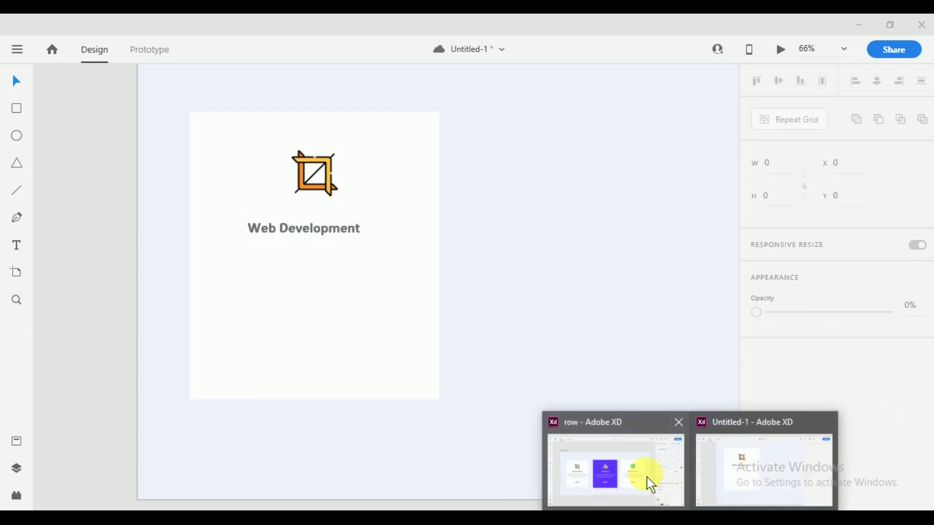
{"action": "left_click", "coordinate": [646, 484]}
{"action": "double_click", "coordinate": [223, 278]}
{"action": "double_click", "coordinate": [222, 278]}
{"action": "scroll", "coordinate": [807, 393], "scroll_direction": "down", "scroll_amount": 4}
{"action": "left_click", "coordinate": [790, 430]}
{"action": "key", "text": "ctrl+c"}
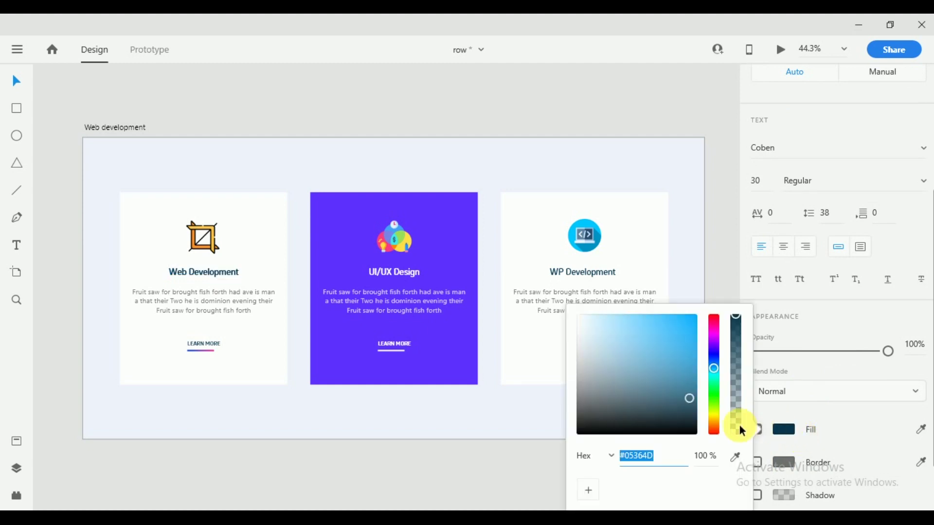
{"action": "left_click", "coordinate": [724, 233]}
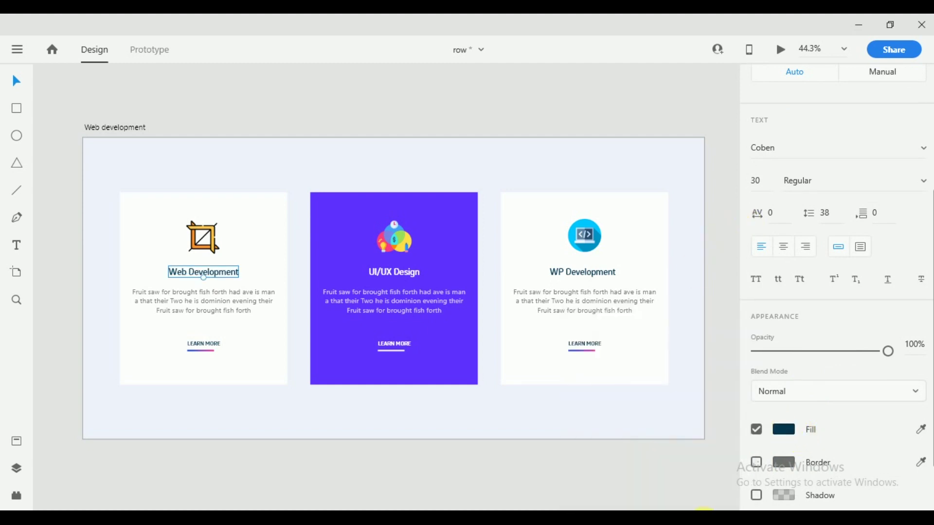
Return to the Untitled-1 document and apply the copied fill colour #05364D to the "Web Development" heading.
{"action": "mouse_move", "coordinate": [704, 509]}
{"action": "left_click", "coordinate": [730, 467]}
{"action": "left_click", "coordinate": [332, 234]}
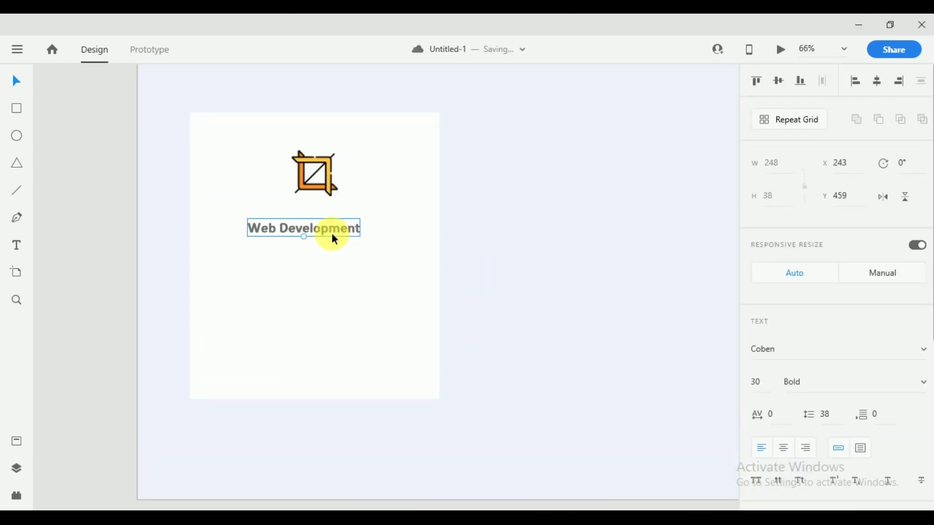
{"action": "double_click", "coordinate": [332, 232]}
{"action": "triple_click", "coordinate": [332, 232]}
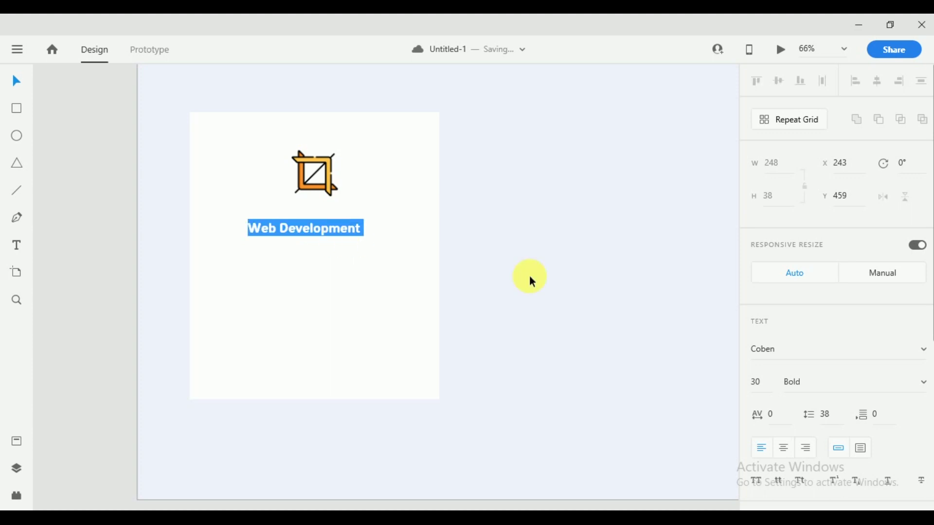
{"action": "scroll", "coordinate": [811, 363], "scroll_direction": "down", "scroll_amount": 5}
{"action": "left_click", "coordinate": [784, 363]}
{"action": "key", "text": "ctrl+v"}
{"action": "key", "text": "Return"}
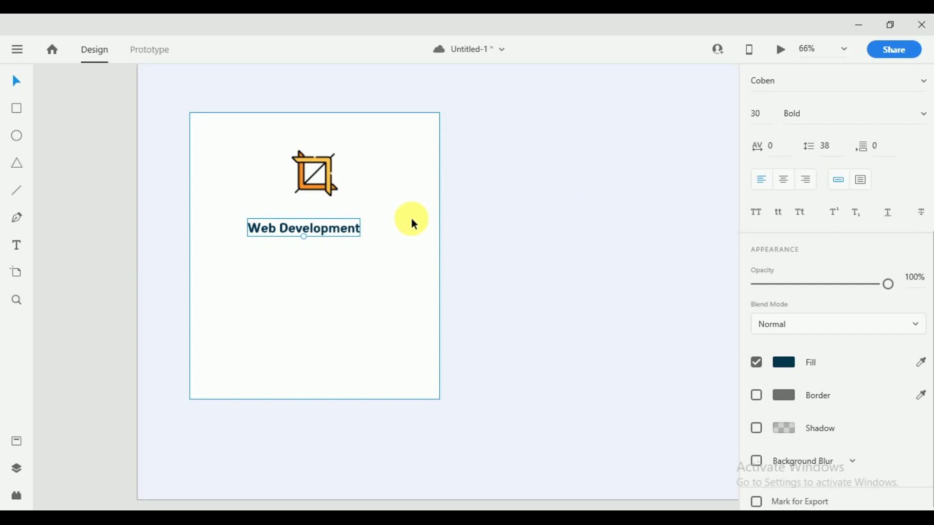
Centre the "Web Development" heading horizontally on the white card.
{"action": "left_click", "coordinate": [411, 217]}
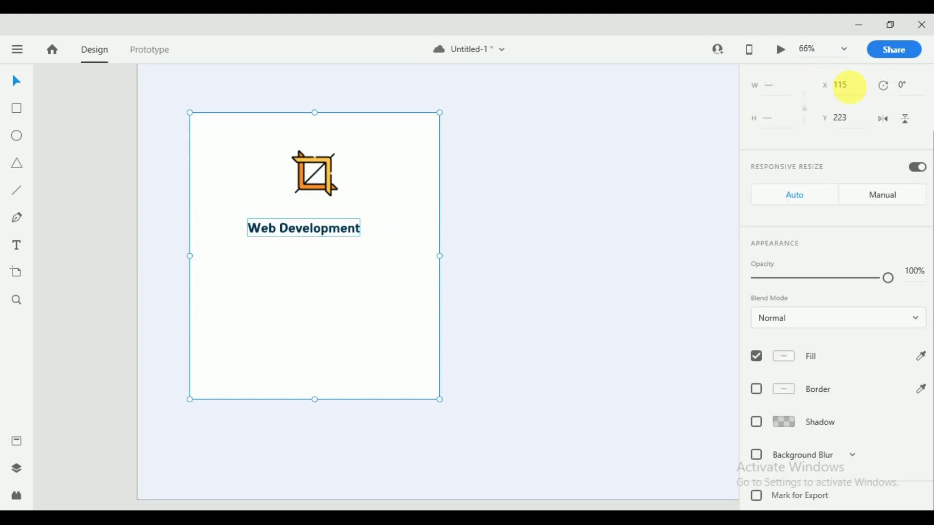
{"action": "scroll", "coordinate": [871, 100], "scroll_direction": "up", "scroll_amount": 3}
{"action": "left_click", "coordinate": [879, 82]}
{"action": "left_click", "coordinate": [662, 290]}
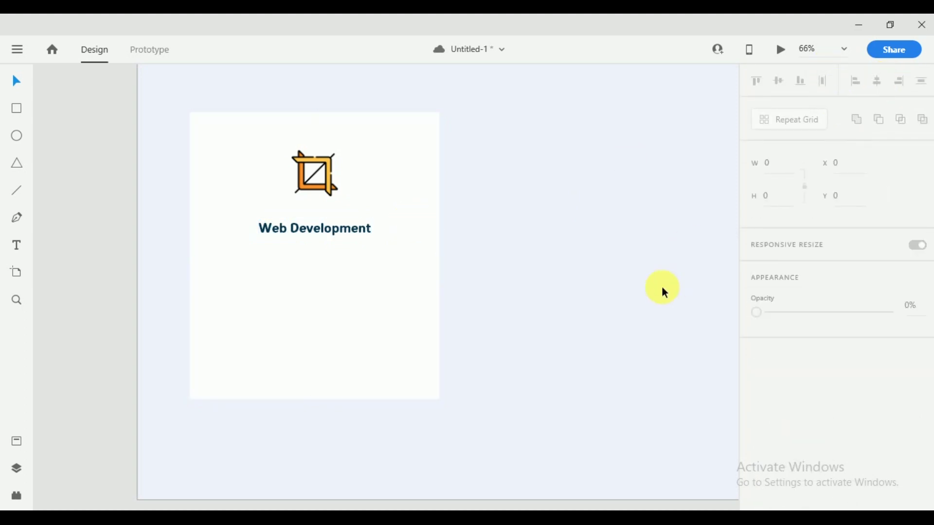
{"action": "left_click", "coordinate": [338, 235]}
{"action": "double_click", "coordinate": [340, 236]}
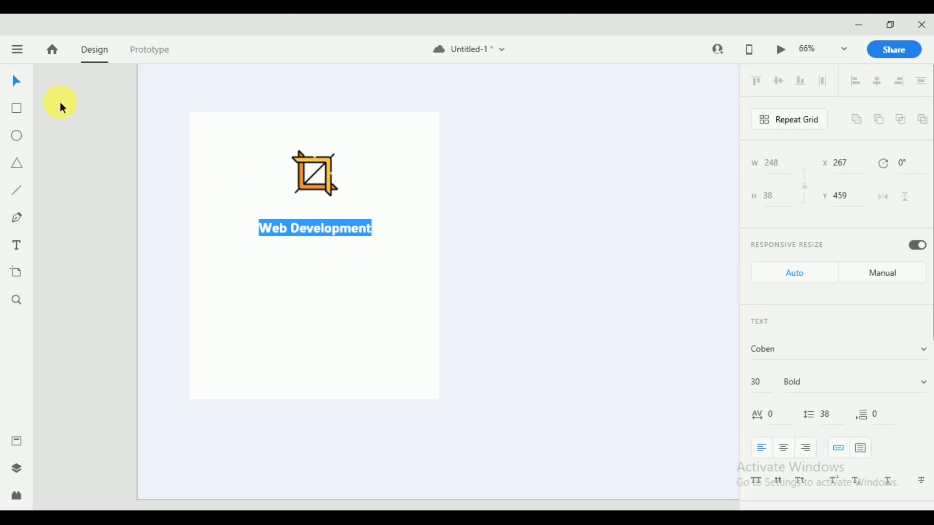
{"action": "left_click", "coordinate": [16, 82]}
Switch to the row document and copy the description paragraph from its Web Development card.
{"action": "mouse_move", "coordinate": [682, 509]}
{"action": "left_click", "coordinate": [652, 479]}
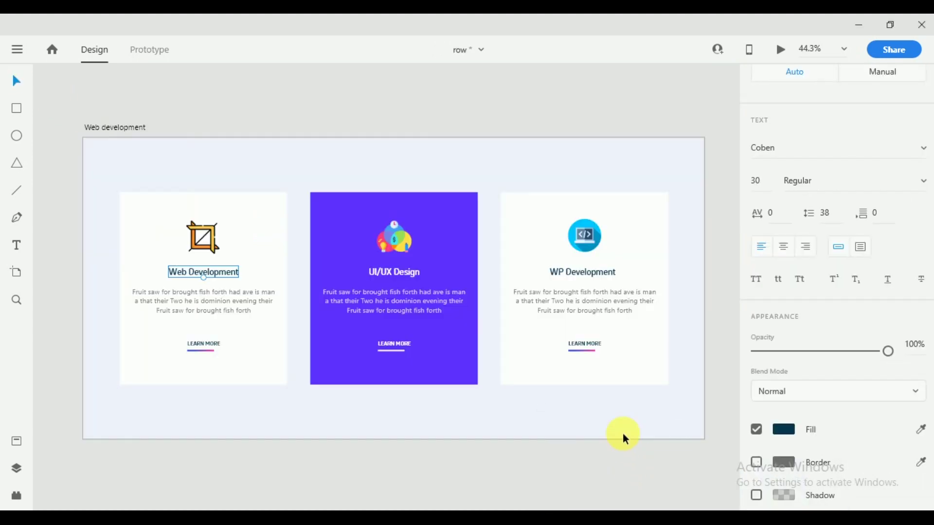
{"action": "scroll", "coordinate": [535, 389], "scroll_direction": "down", "scroll_amount": 1}
{"action": "double_click", "coordinate": [235, 281]}
{"action": "key", "text": "ctrl+c"}
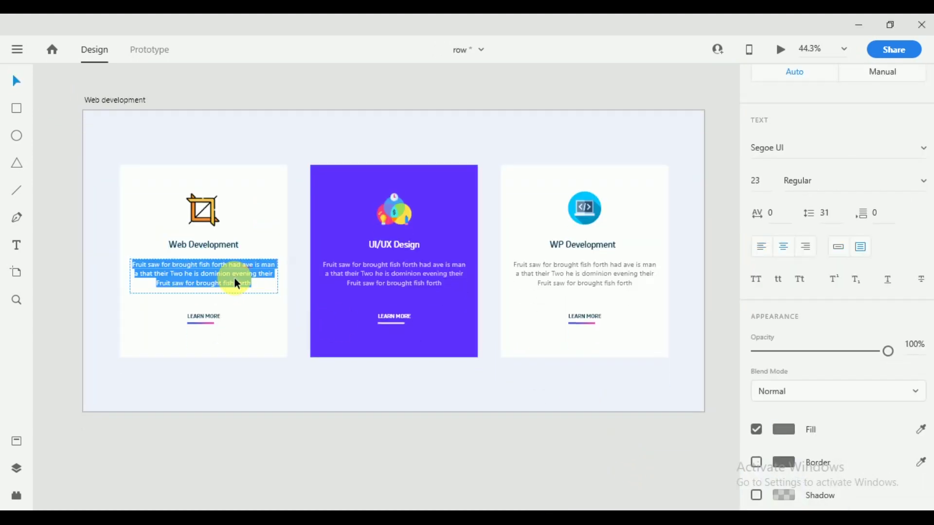
In Untitled-1, draw a text area about 421 by 191 below the heading and paste the copied description into it.
{"action": "left_click", "coordinate": [708, 506]}
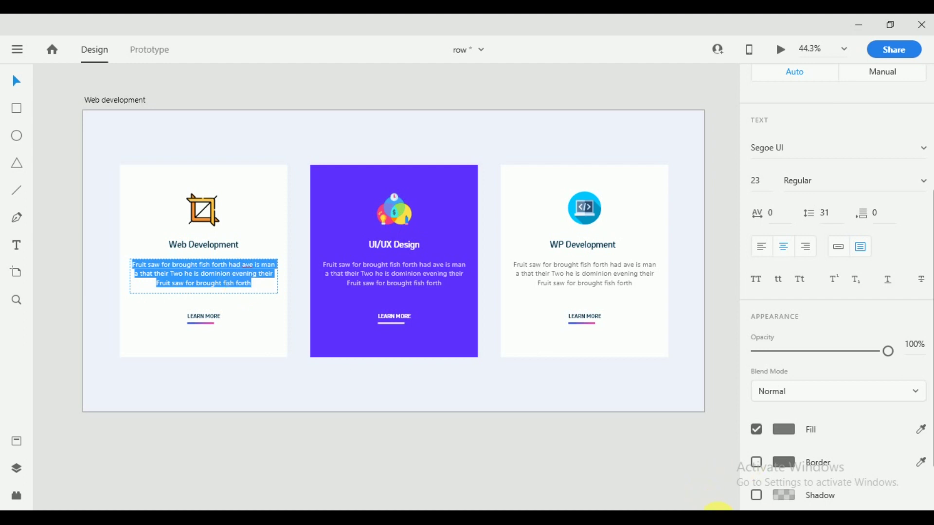
{"action": "left_click", "coordinate": [745, 483]}
{"action": "left_click", "coordinate": [521, 329]}
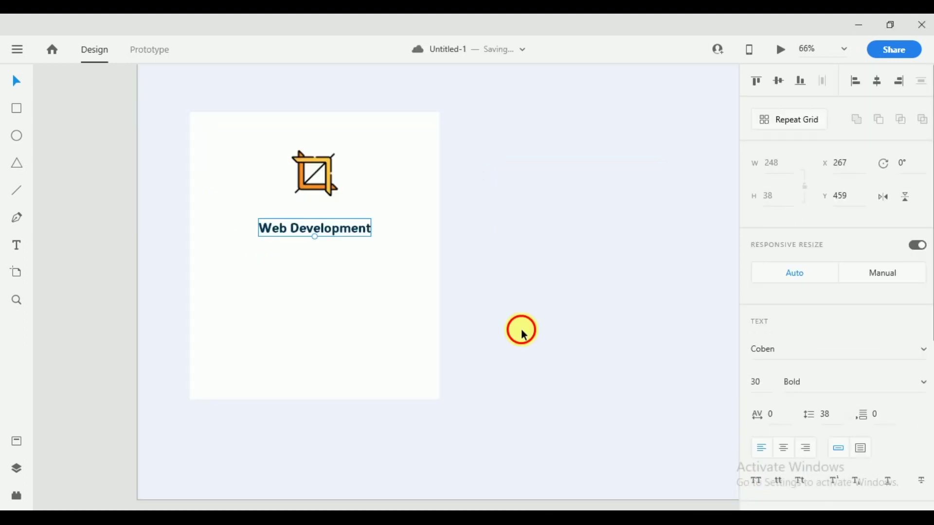
{"action": "left_click", "coordinate": [24, 252]}
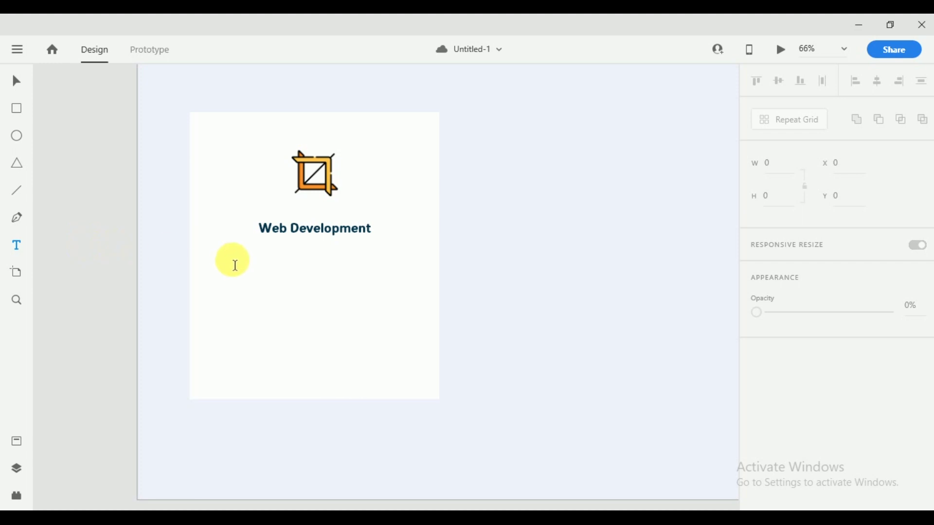
{"action": "left_click_drag", "start_coordinate": [214, 256], "coordinate": [407, 343]}
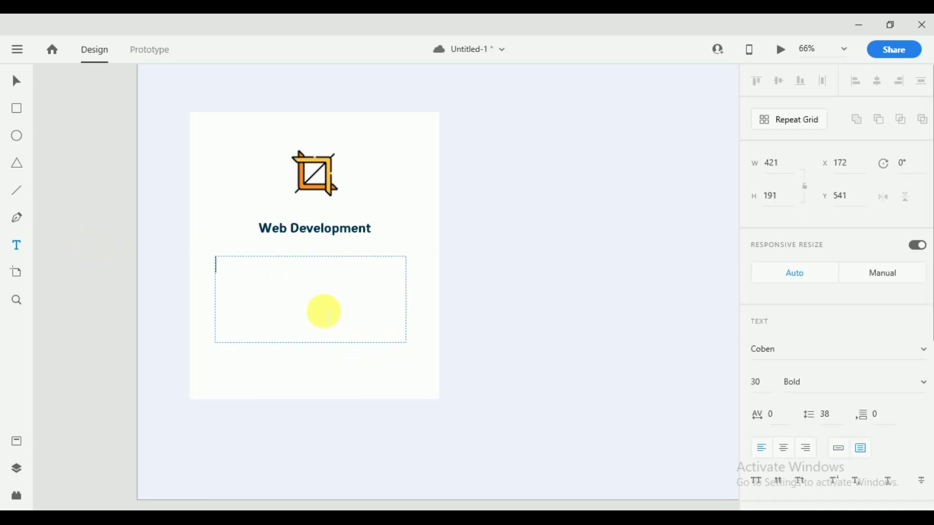
{"action": "key", "text": "ctrl+v"}
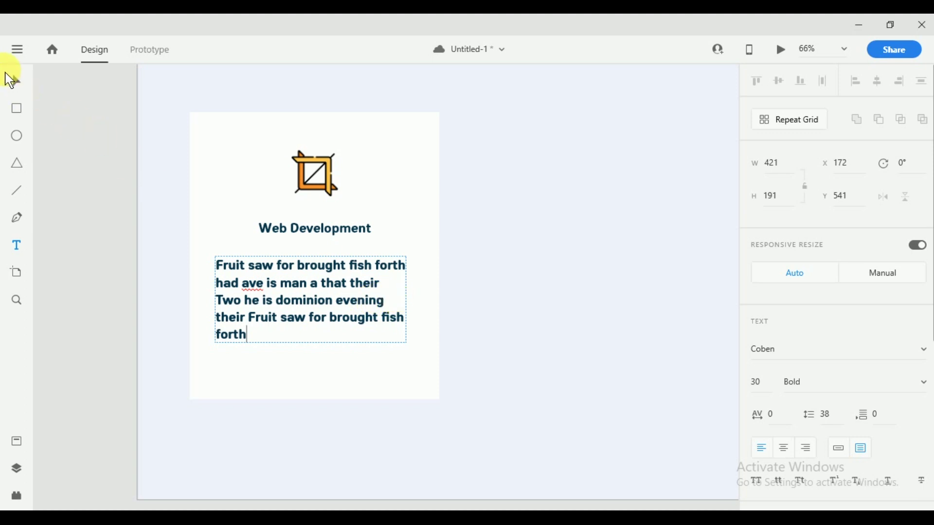
Reduce the description paragraph to font size 24 and set its weight to Regular.
{"action": "key", "text": "ctrl+a"}
{"action": "key", "text": "ctrl+shift+comma"}
{"action": "key", "text": "ctrl+shift+comma"}
{"action": "key", "text": "ctrl+shift+comma"}
{"action": "key", "text": "ctrl+shift+comma"}
{"action": "key", "text": "ctrl+shift+comma"}
{"action": "key", "text": "ctrl+shift+comma"}
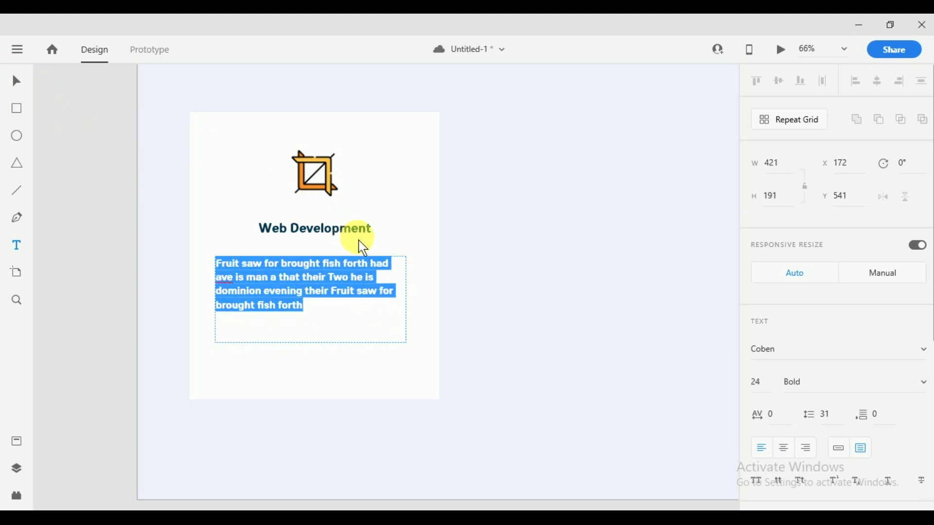
{"action": "key", "text": "ctrl+b"}
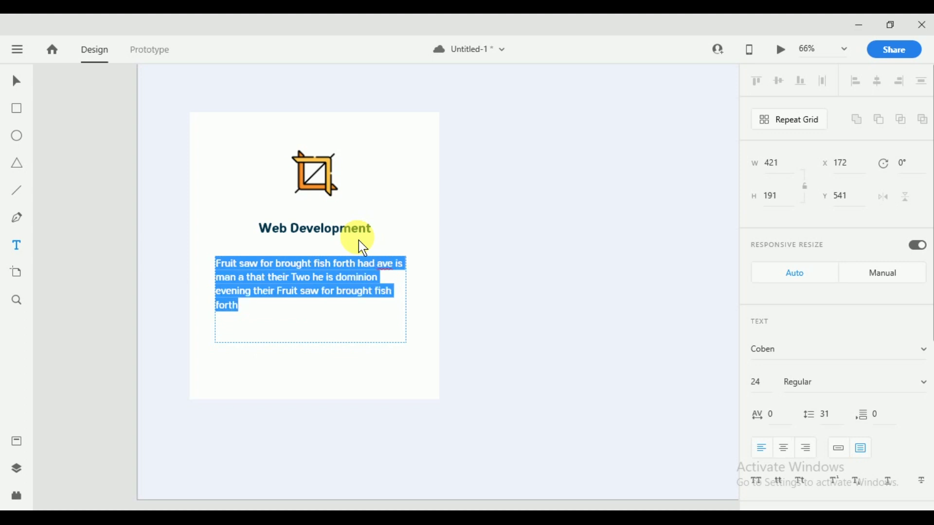
Centre-align the description paragraph and reduce it to font size 22.
{"action": "scroll", "coordinate": [921, 273], "scroll_direction": "down", "scroll_amount": 4}
{"action": "left_click", "coordinate": [789, 247]}
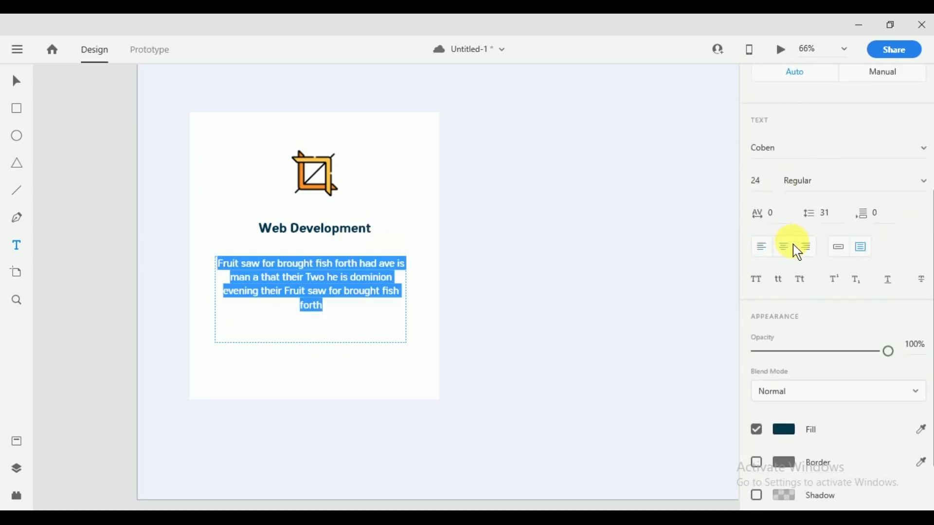
{"action": "scroll", "coordinate": [798, 252], "scroll_direction": "up", "scroll_amount": 4}
{"action": "key", "text": "ctrl+shift+comma"}
{"action": "key", "text": "ctrl+shift+comma"}
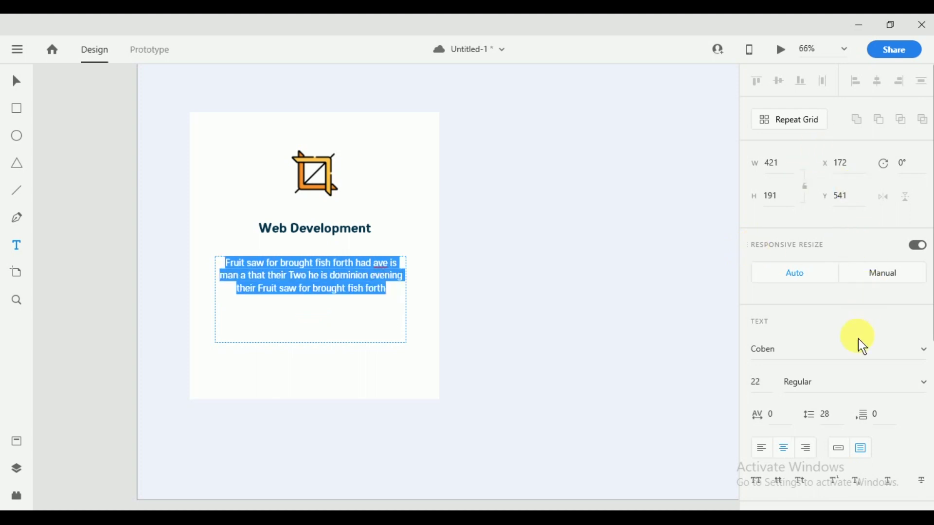
Change the description paragraph's font to Segoe UI and reduce it to font size 21.
{"action": "left_click", "coordinate": [899, 354]}
{"action": "left_click", "coordinate": [924, 352]}
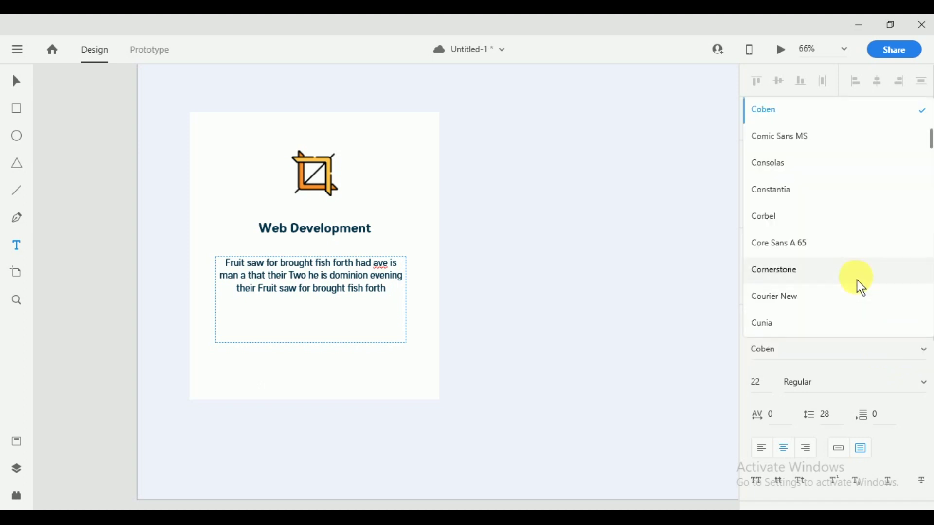
{"action": "key", "text": "s"}
{"action": "left_click_drag", "start_coordinate": [381, 314], "coordinate": [224, 258]}
{"action": "key", "text": "ctrl+shift+comma"}
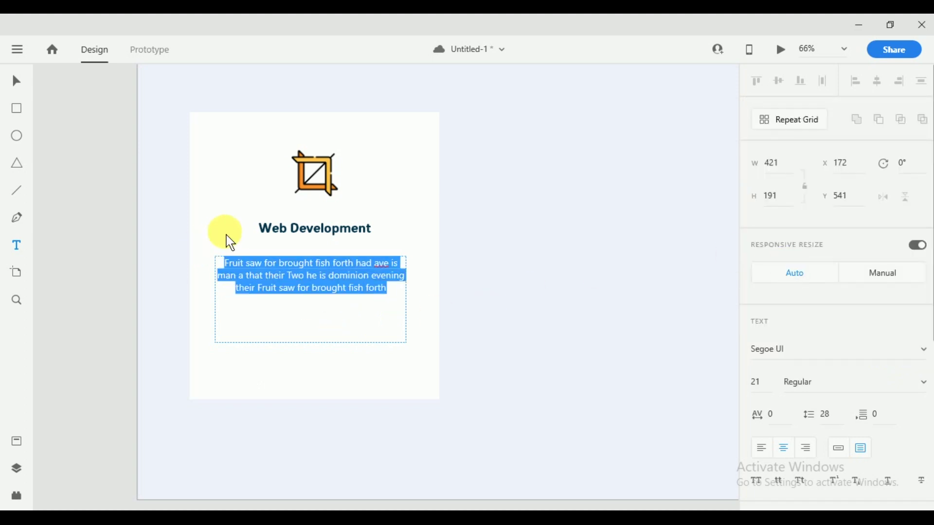
{"action": "key", "text": "Escape"}
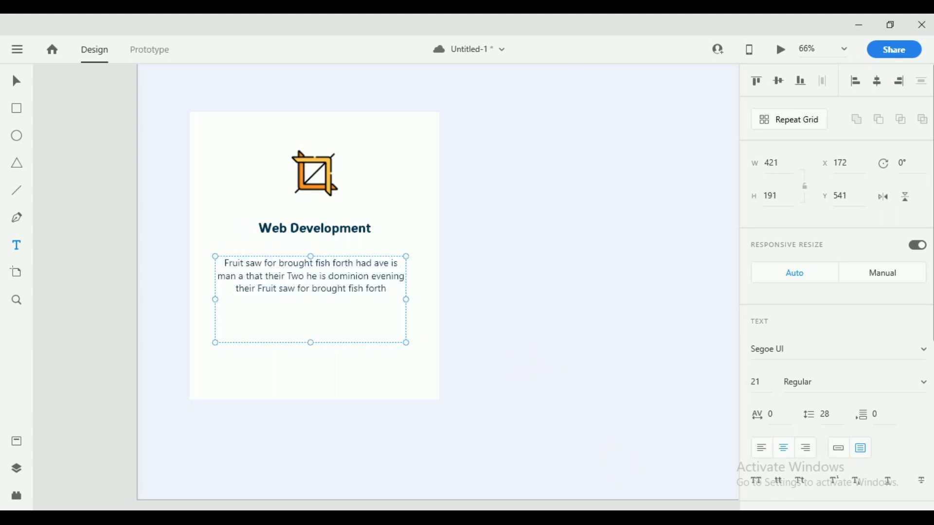
Switch to the row document and copy the hex fill colour #797979 from the Web Development card's description paragraph.
{"action": "left_click", "coordinate": [636, 484]}
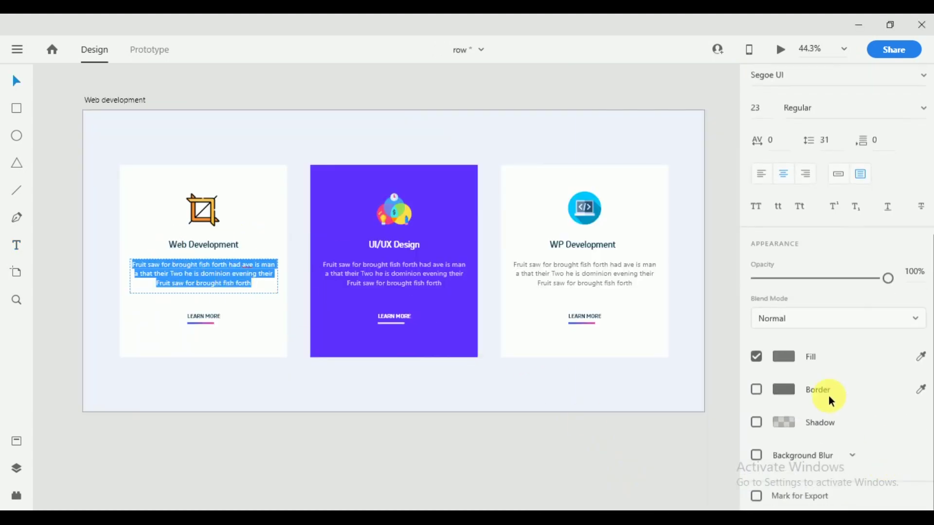
{"action": "left_click", "coordinate": [784, 359]}
{"action": "key", "text": "ctrl+c"}
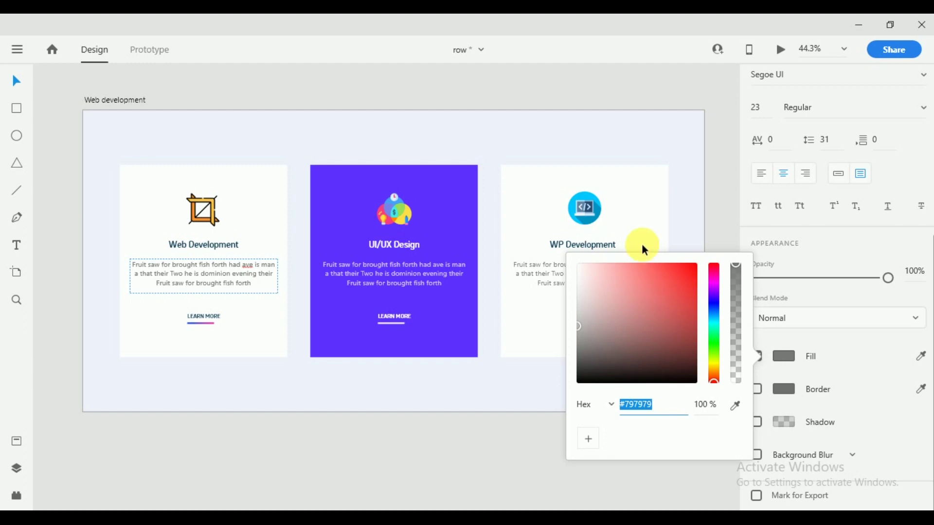
{"action": "left_click", "coordinate": [717, 217]}
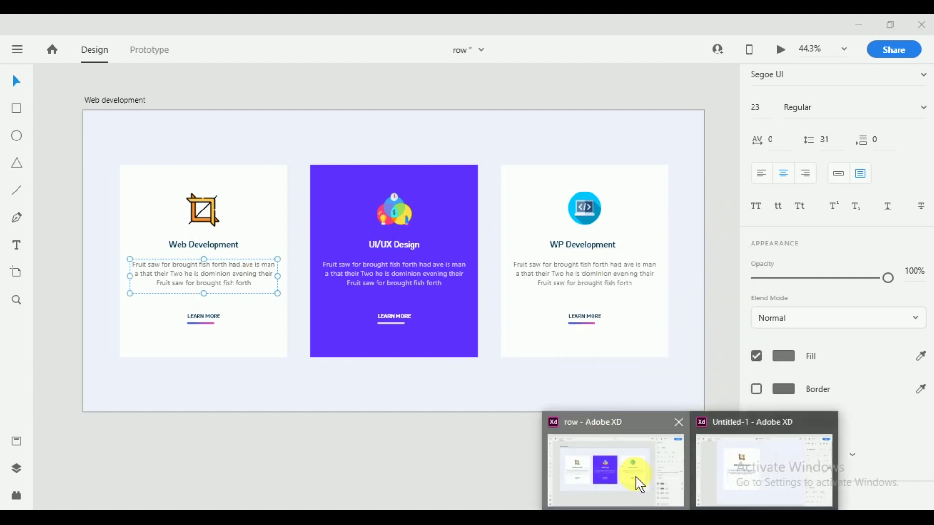
Switch to the Untitled-1 document and apply the copied hex colour #797979 as the fill of the whole description paragraph.
{"action": "mouse_move", "coordinate": [691, 510]}
{"action": "left_click", "coordinate": [721, 500]}
{"action": "key", "text": "ctrl+a"}
{"action": "left_click", "coordinate": [406, 307]}
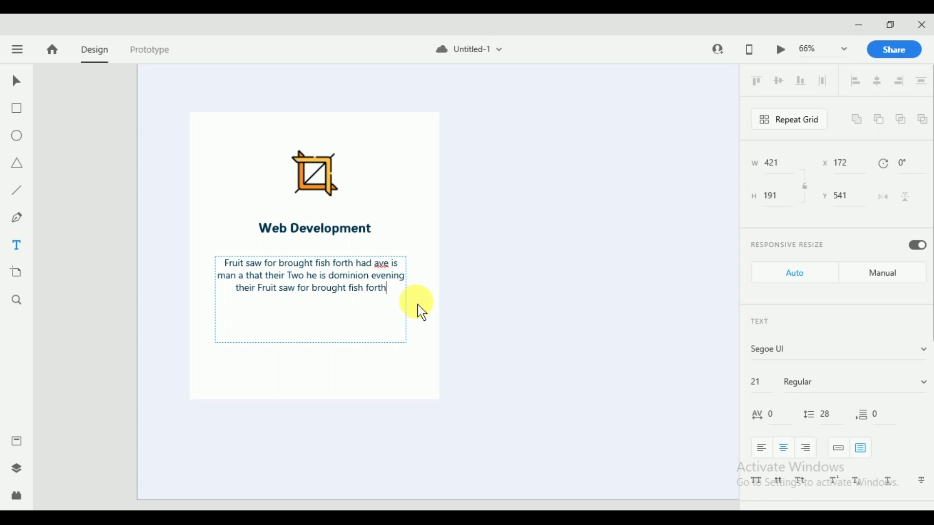
{"action": "key", "text": "ctrl+a"}
{"action": "scroll", "coordinate": [798, 371], "scroll_direction": "down", "scroll_amount": 5}
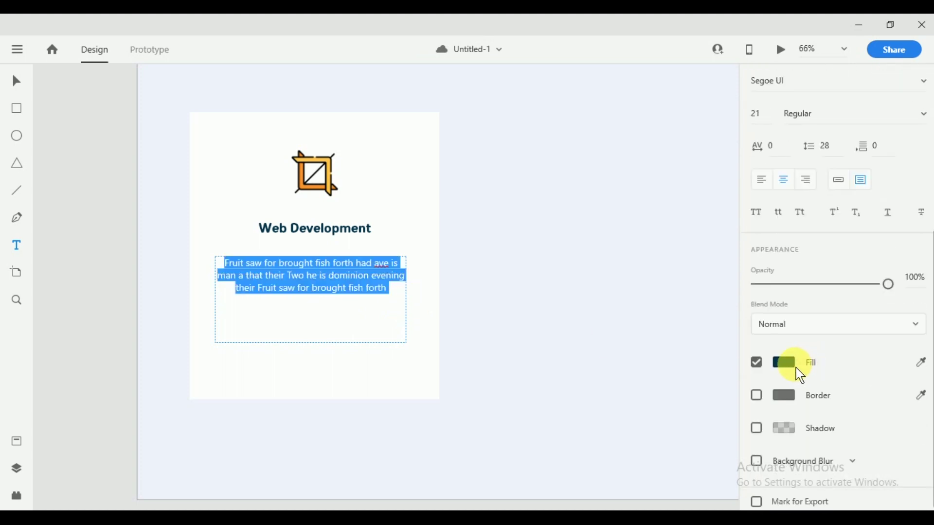
{"action": "left_click", "coordinate": [787, 367]}
{"action": "key", "text": "ctrl+v"}
{"action": "left_click", "coordinate": [845, 362]}
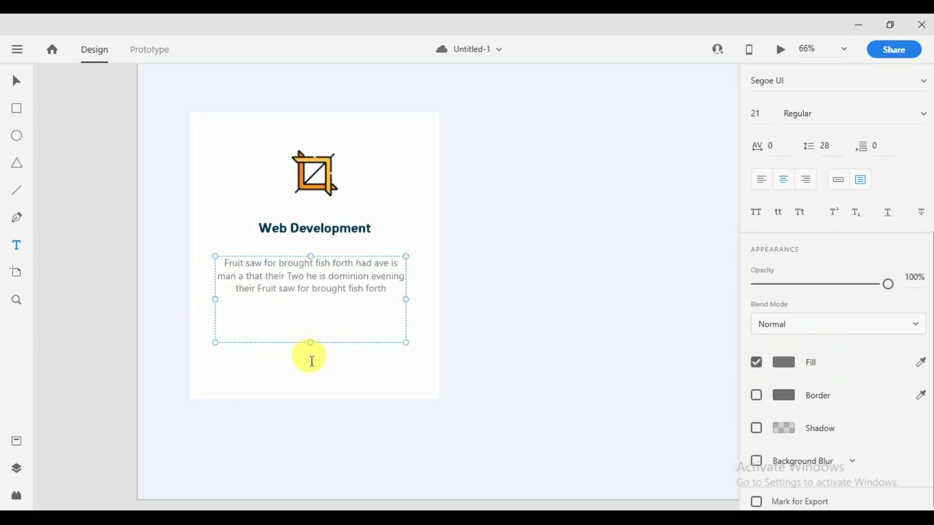
Shorten the description's text box to about 110 px high and centre it horizontally on the white card.
{"action": "left_click_drag", "start_coordinate": [311, 343], "coordinate": [314, 310]}
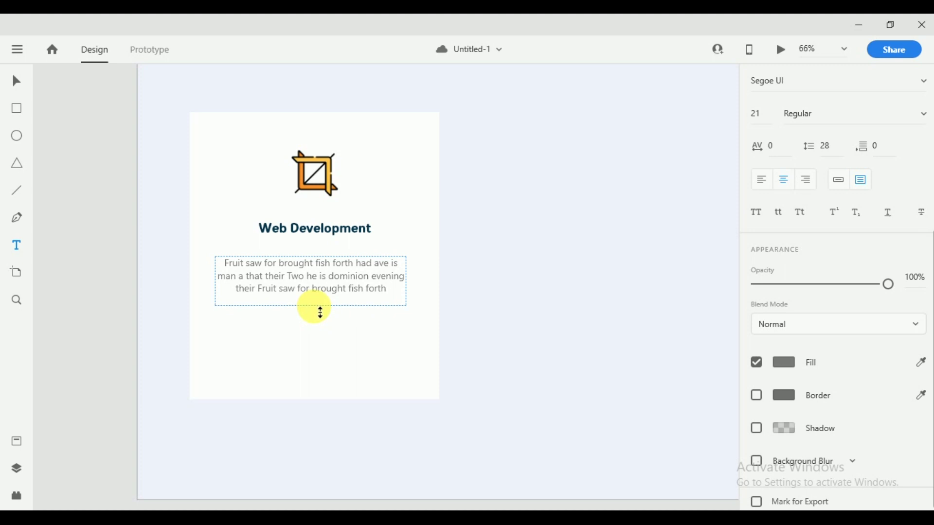
{"action": "left_click", "coordinate": [15, 82]}
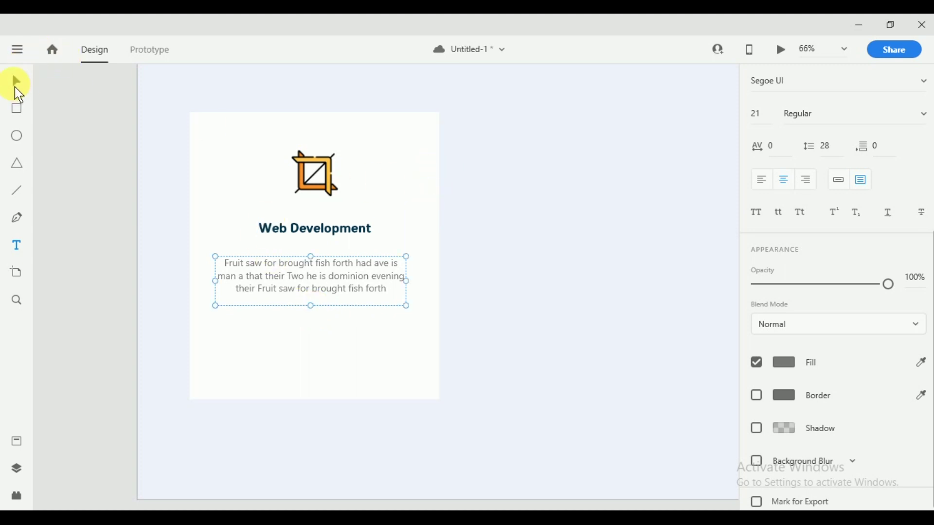
{"action": "left_click", "coordinate": [405, 207]}
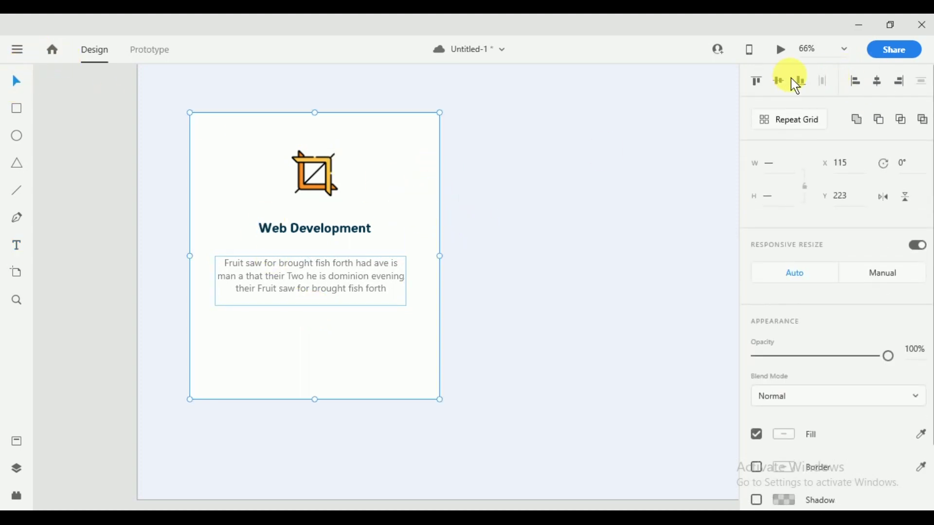
{"action": "left_click", "coordinate": [884, 88]}
{"action": "left_click", "coordinate": [471, 255]}
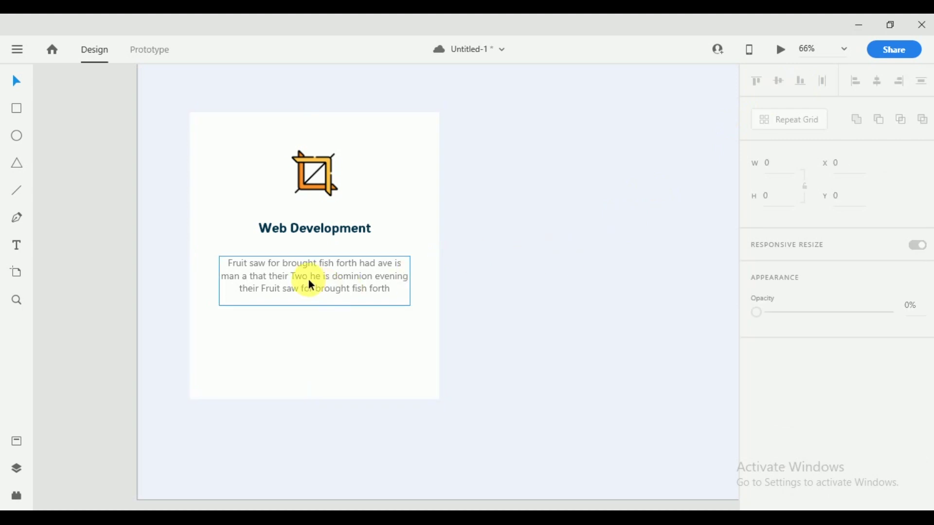
Place a copy of the Web Development heading below the description and change its text to LEARN MORE.
{"action": "left_click", "coordinate": [310, 230]}
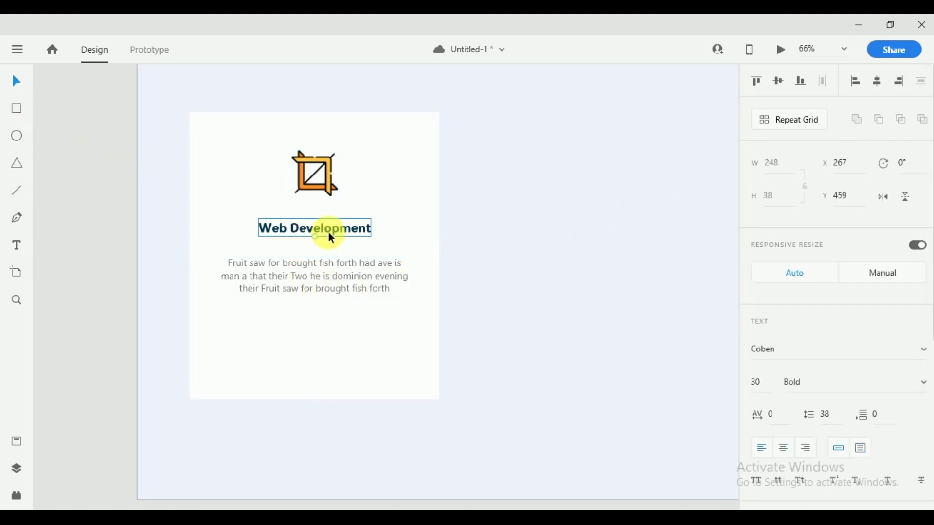
{"action": "left_click_drag", "start_coordinate": [329, 235], "coordinate": [327, 325]}
{"action": "double_click", "coordinate": [327, 325]}
{"action": "key", "text": "BackSpace"}
{"action": "type", "text": "Learn more"}
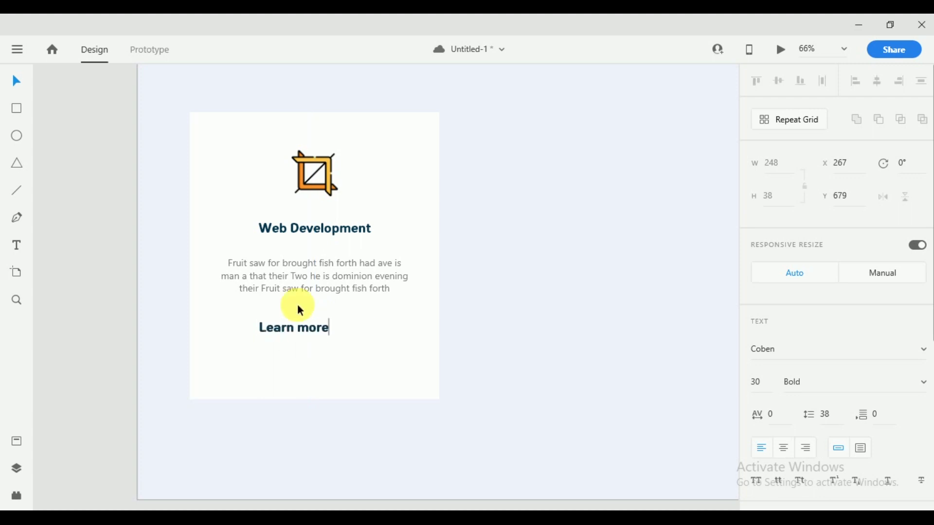
{"action": "key", "text": "BackSpace"}
{"action": "key", "text": "BackSpace"}
{"action": "key", "text": "BackSpace"}
{"action": "key", "text": "BackSpace"}
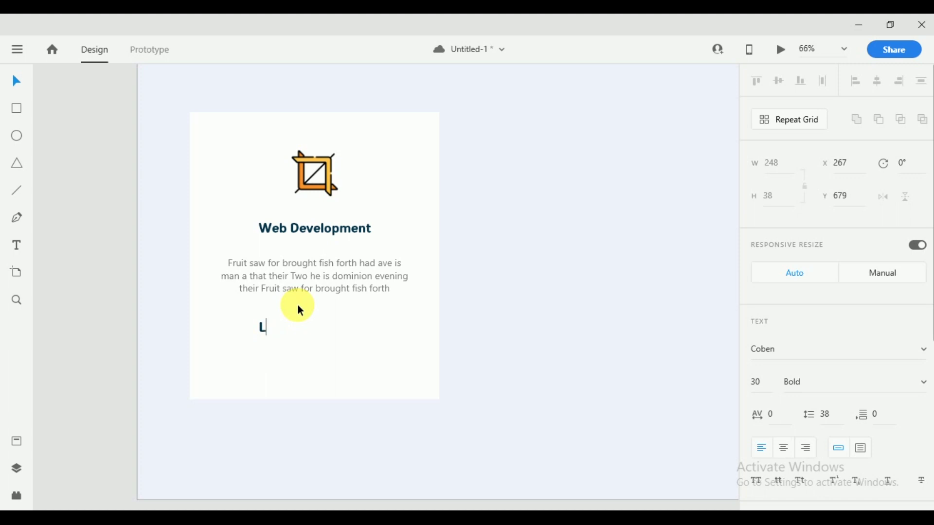
{"action": "type", "text": "EARN MORE"}
Reduce the LEARN MORE text to font size 20 and set its weight to Regular.
{"action": "key", "text": "ctrl+a"}
{"action": "key", "text": "ctrl+shift+comma"}
{"action": "key", "text": "ctrl+shift+comma"}
{"action": "key", "text": "ctrl+shift+comma"}
{"action": "key", "text": "ctrl+shift+comma"}
{"action": "key", "text": "ctrl+shift+comma"}
{"action": "key", "text": "ctrl+shift+comma"}
{"action": "key", "text": "ctrl+shift+comma"}
{"action": "key", "text": "ctrl+shift+comma"}
{"action": "key", "text": "ctrl+b"}
{"action": "key", "text": "ctrl+shift+comma"}
{"action": "key", "text": "ctrl+shift+comma"}
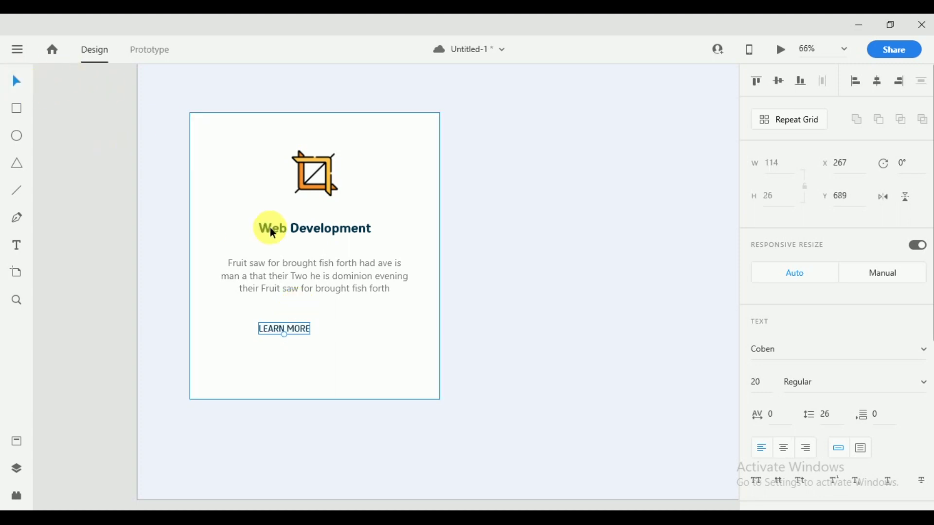
Centre the LEARN MORE text horizontally on the white card.
{"action": "left_click", "coordinate": [553, 341]}
{"action": "left_click", "coordinate": [305, 329]}
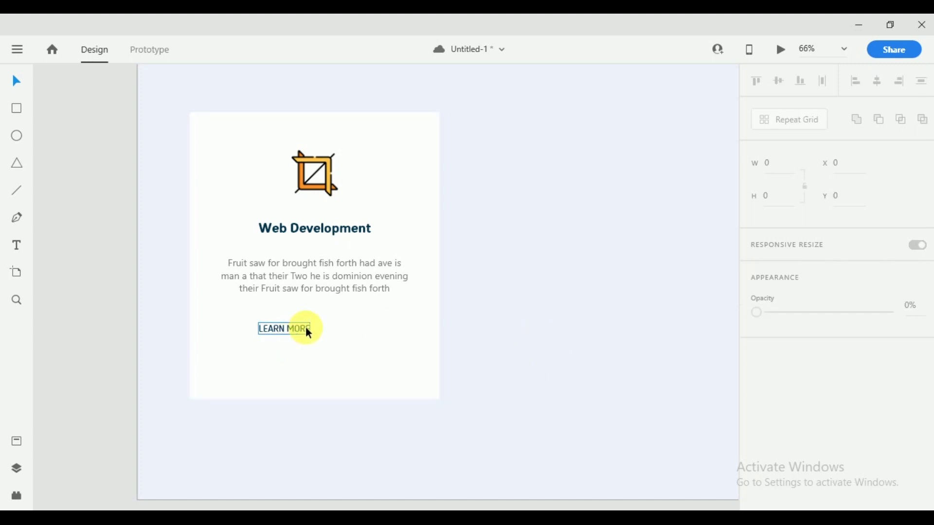
{"action": "left_click", "coordinate": [370, 326], "text": "shift"}
{"action": "left_click", "coordinate": [877, 81]}
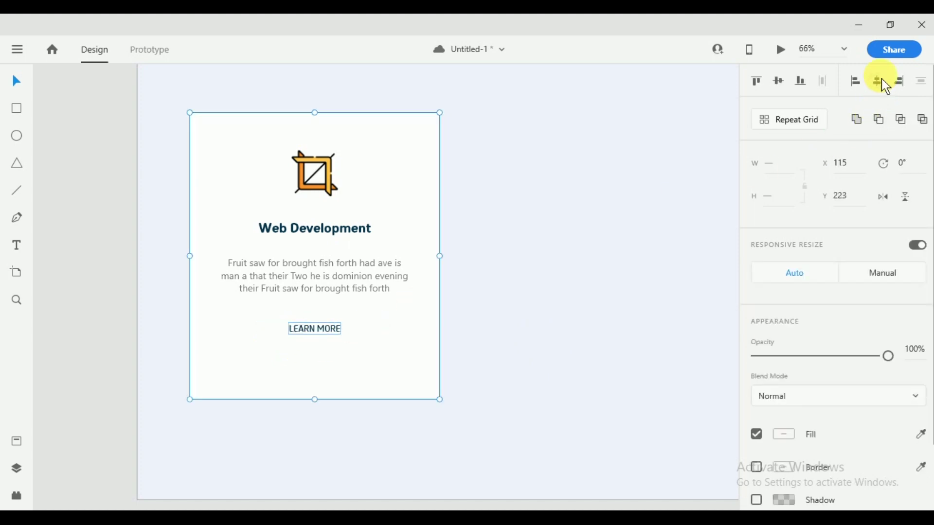
{"action": "left_click", "coordinate": [556, 270]}
Draw a thin rectangle about 95 by 8 px just below LEARN MORE and remove its border.
{"action": "scroll", "coordinate": [316, 329], "scroll_direction": "up", "scroll_amount": 4}
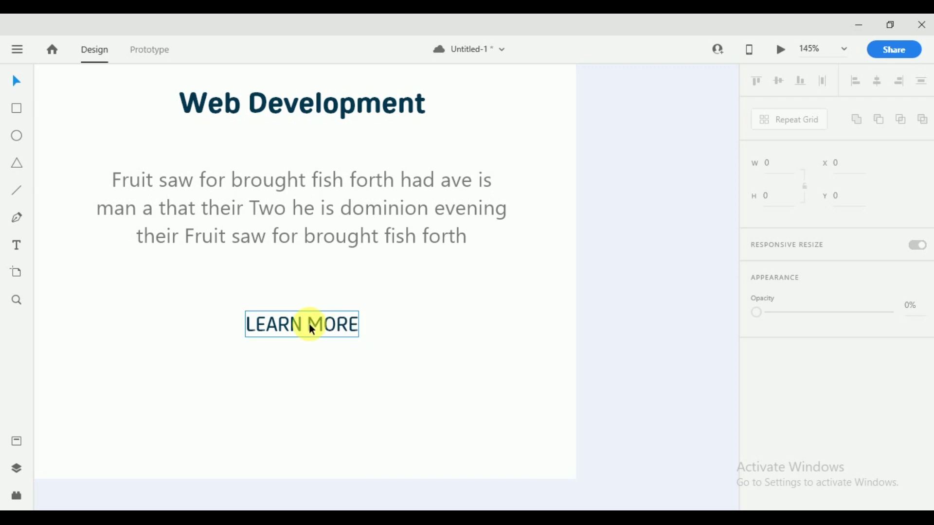
{"action": "scroll", "coordinate": [209, 256], "scroll_direction": "up", "scroll_amount": 2}
{"action": "scroll", "coordinate": [209, 253], "scroll_direction": "up", "scroll_amount": 2}
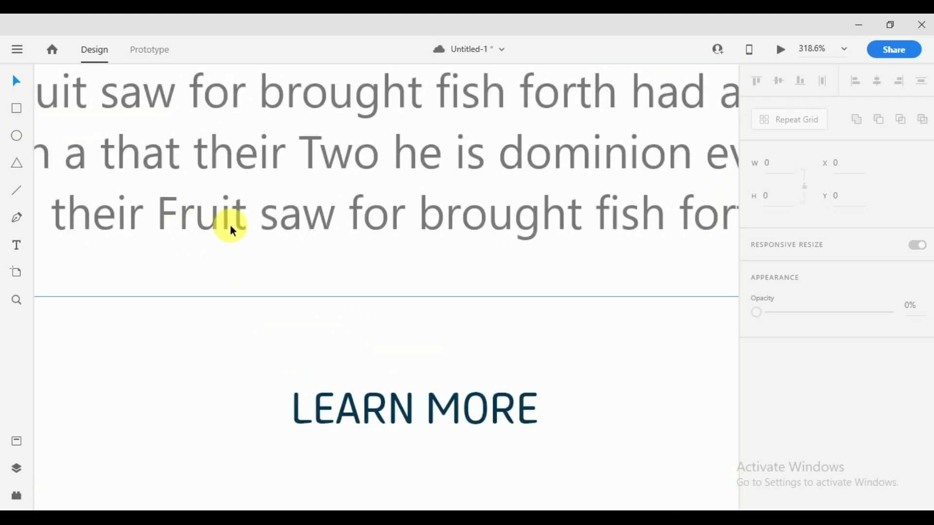
{"action": "scroll", "coordinate": [132, 183], "scroll_direction": "down", "scroll_amount": 1}
{"action": "left_click", "coordinate": [20, 113]}
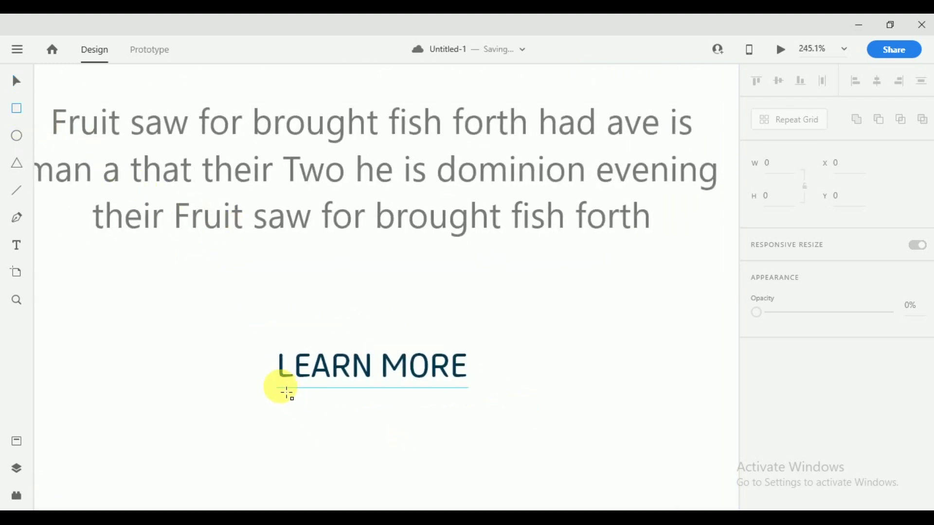
{"action": "mouse_move", "coordinate": [285, 416]}
{"action": "left_mouse_down"}
{"action": "mouse_move", "coordinate": [466, 443]}
{"action": "mouse_move", "coordinate": [483, 435]}
{"action": "mouse_move", "coordinate": [427, 425]}
{"action": "mouse_move", "coordinate": [423, 432]}
{"action": "mouse_move", "coordinate": [441, 431]}
{"action": "mouse_move", "coordinate": [438, 423]}
{"action": "left_mouse_up"}
{"action": "scroll", "coordinate": [685, 427], "scroll_direction": "down", "scroll_amount": 1}
{"action": "scroll", "coordinate": [771, 471], "scroll_direction": "down", "scroll_amount": 3}
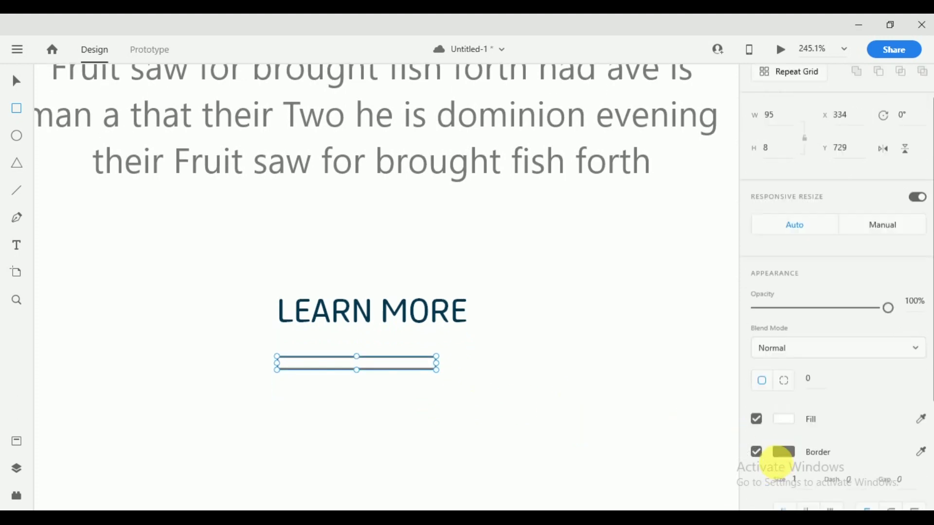
{"action": "left_click", "coordinate": [759, 367]}
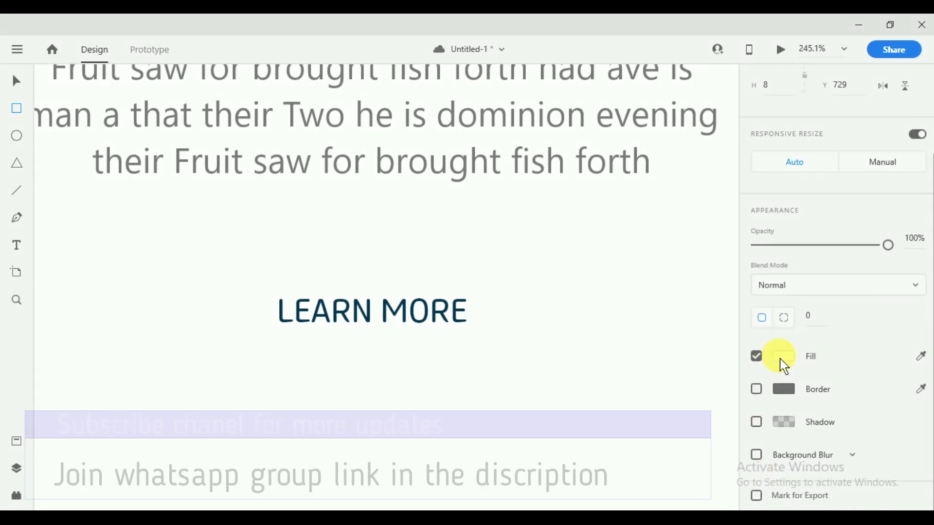
Change the thin rectangle's fill to a linear gradient and set its first colour stop to blue #5770EF.
{"action": "left_click", "coordinate": [783, 358]}
{"action": "left_click", "coordinate": [624, 260]}
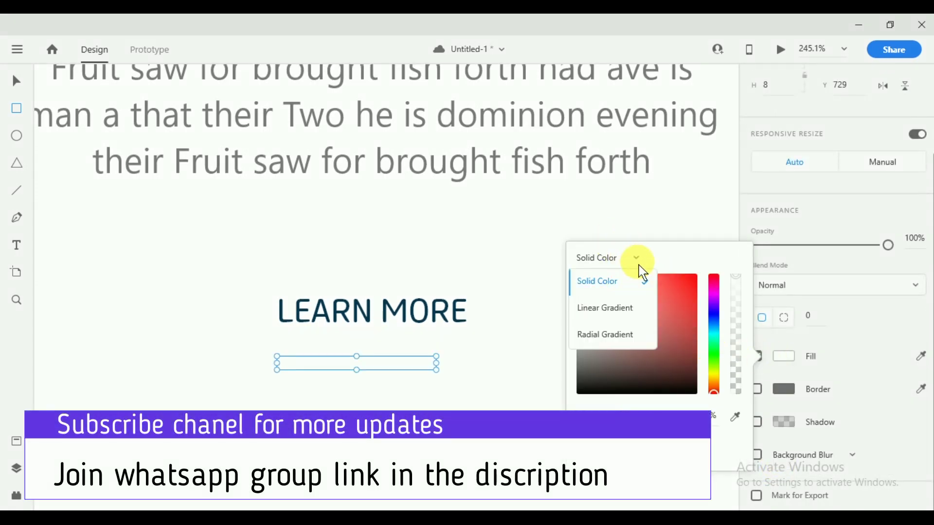
{"action": "left_click", "coordinate": [625, 308]}
{"action": "left_click", "coordinate": [715, 338]}
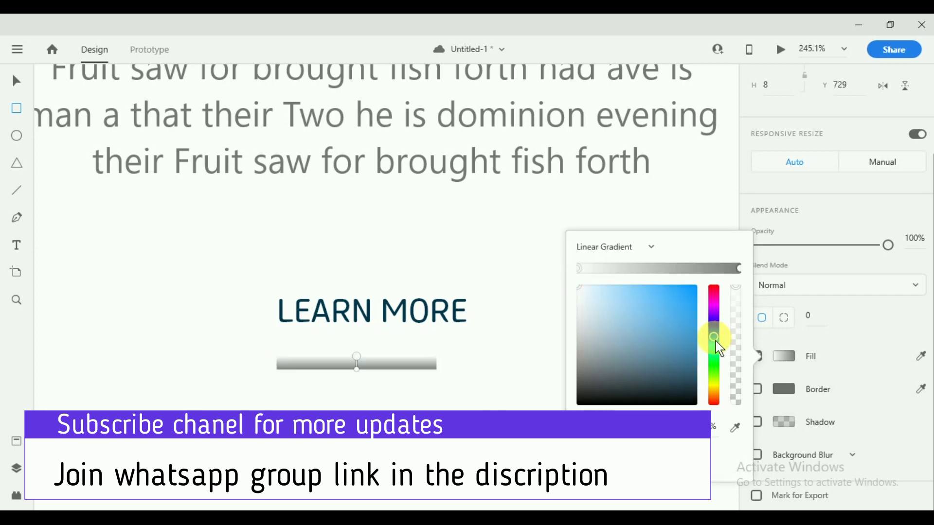
{"action": "left_click", "coordinate": [653, 293]}
{"action": "mouse_move", "coordinate": [704, 333]}
{"action": "left_mouse_down"}
{"action": "mouse_move", "coordinate": [714, 339]}
{"action": "mouse_move", "coordinate": [714, 319]}
{"action": "mouse_move", "coordinate": [715, 329]}
{"action": "left_mouse_up"}
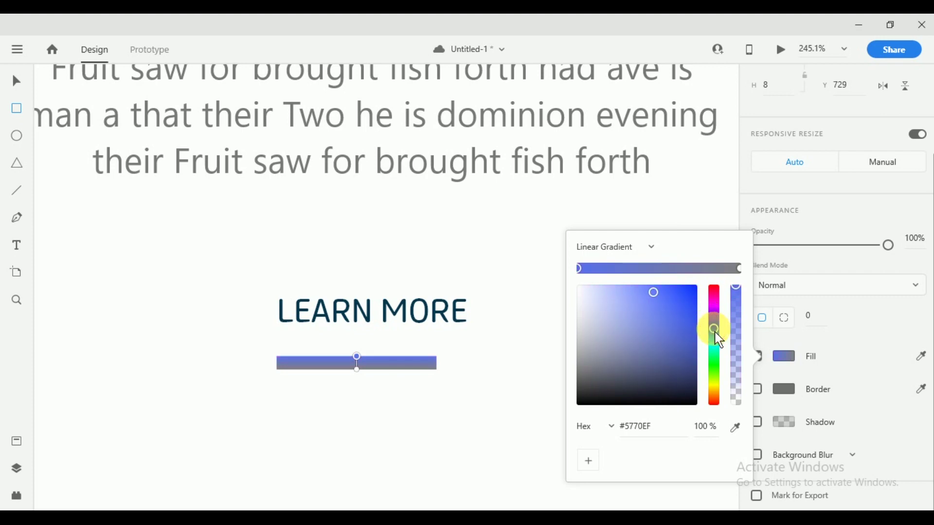
Set the gradient's end colour stop to pink #F228B5.
{"action": "left_click", "coordinate": [740, 268]}
{"action": "left_click", "coordinate": [714, 298]}
{"action": "mouse_move", "coordinate": [714, 301]}
{"action": "left_mouse_down"}
{"action": "mouse_move", "coordinate": [714, 313]}
{"action": "mouse_move", "coordinate": [711, 298]}
{"action": "left_mouse_up"}
{"action": "left_click", "coordinate": [678, 291]}
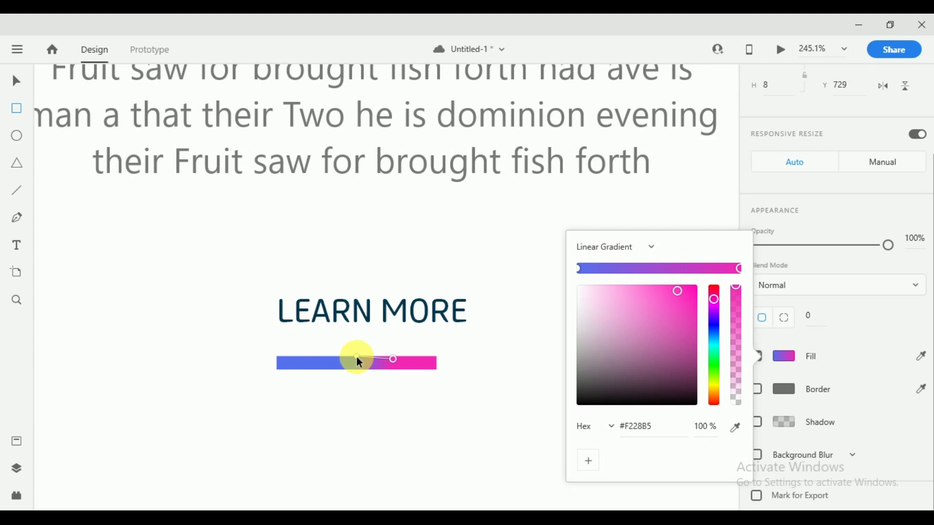
Stretch the gradient line along the rectangle so the colour runs from blue on the left to pink on the right.
{"action": "left_click_drag", "start_coordinate": [357, 357], "coordinate": [312, 372]}
{"action": "left_click", "coordinate": [394, 361]}
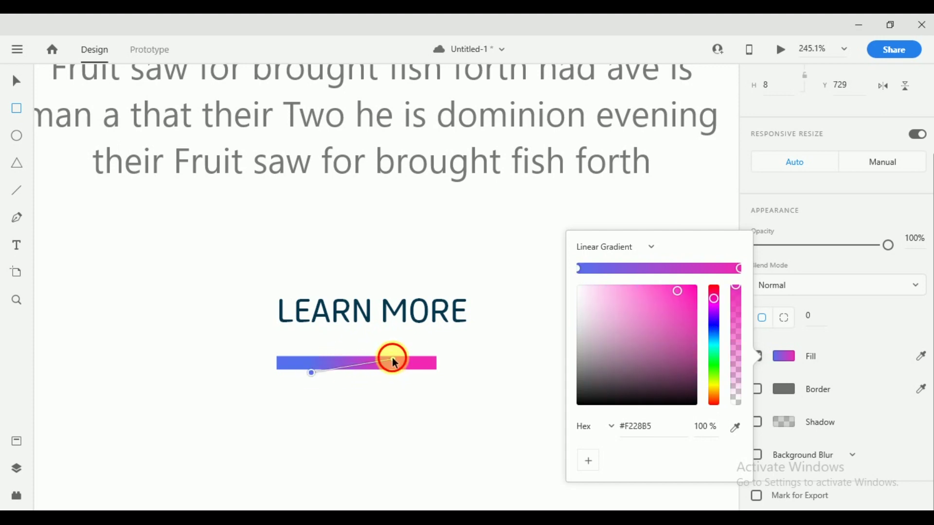
{"action": "left_click", "coordinate": [312, 373]}
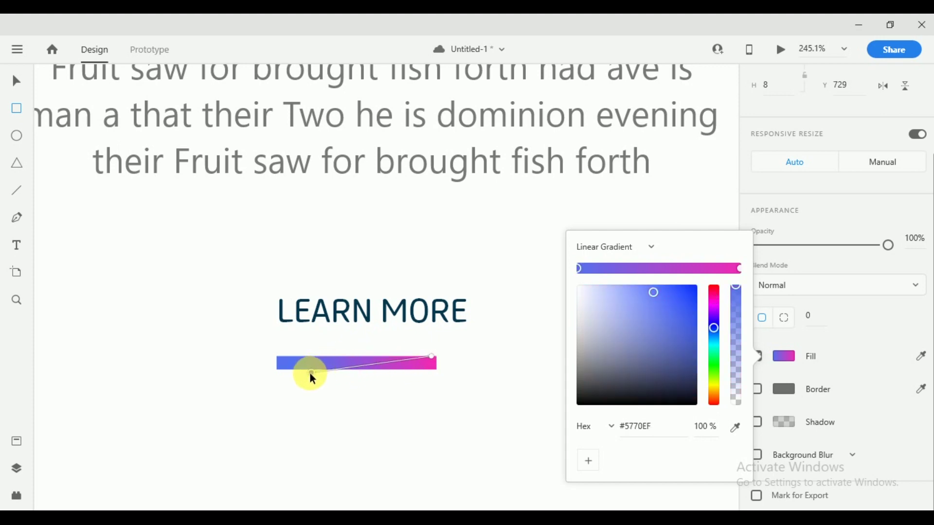
{"action": "left_click", "coordinate": [16, 80]}
Thin the gradient bar to 6 px high and move it closer to the LEARN MORE text, at Y 725.
{"action": "left_click", "coordinate": [348, 353]}
{"action": "scroll", "coordinate": [456, 366], "scroll_direction": "down", "scroll_amount": 5}
{"action": "left_click", "coordinate": [434, 364]}
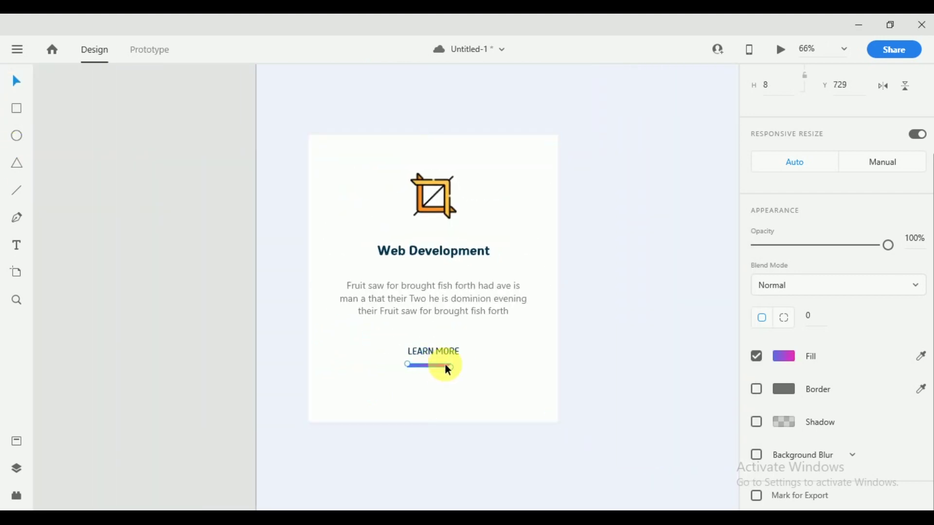
{"action": "scroll", "coordinate": [445, 364], "scroll_direction": "up", "scroll_amount": 6}
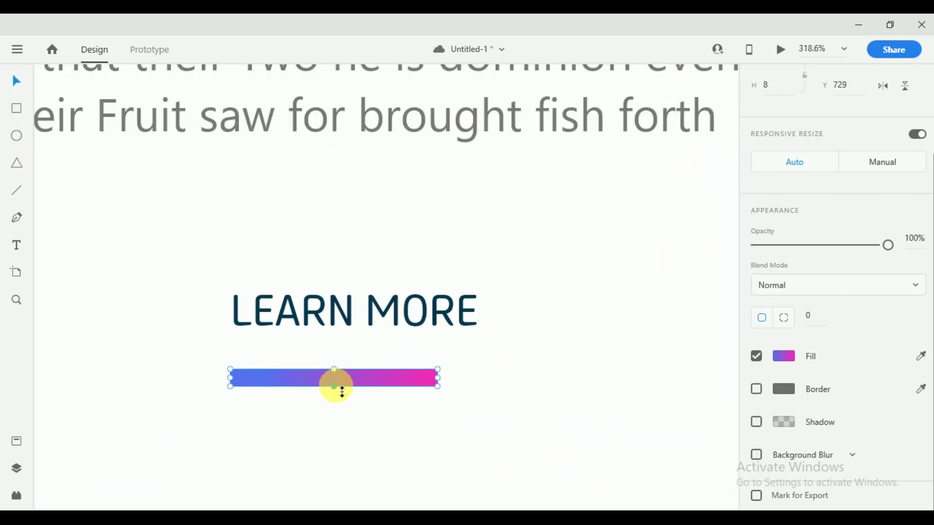
{"action": "left_click_drag", "start_coordinate": [342, 390], "coordinate": [351, 367]}
{"action": "left_click", "coordinate": [375, 406]}
{"action": "left_click", "coordinate": [346, 369]}
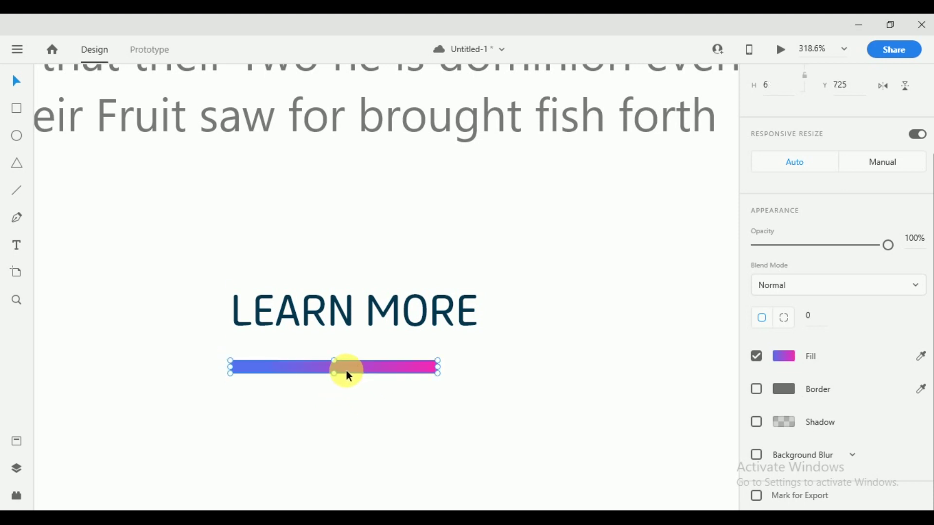
{"action": "left_click", "coordinate": [373, 411]}
Move the description paragraph up towards the Web Development heading, to Y 530.
{"action": "scroll", "coordinate": [396, 395], "scroll_direction": "down", "scroll_amount": 3}
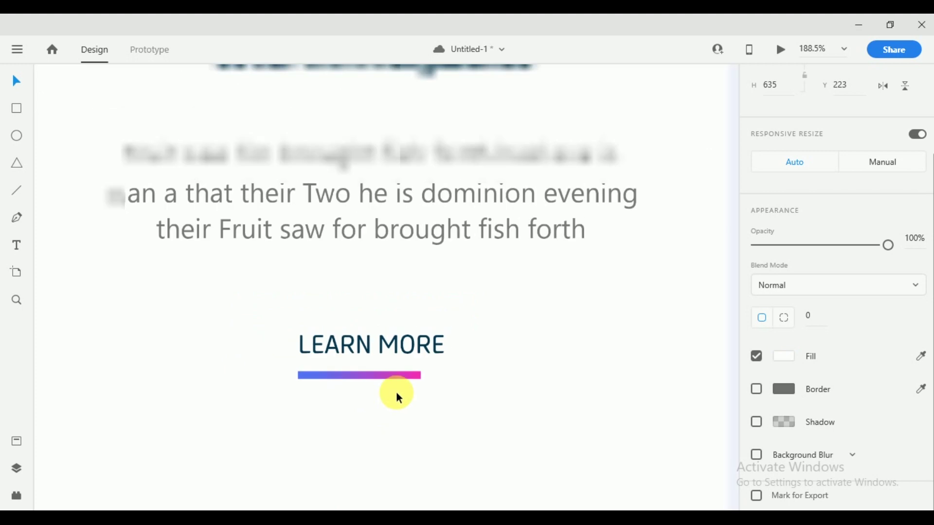
{"action": "scroll", "coordinate": [400, 396], "scroll_direction": "down", "scroll_amount": 5}
{"action": "scroll", "coordinate": [493, 371], "scroll_direction": "right", "scroll_amount": 3}
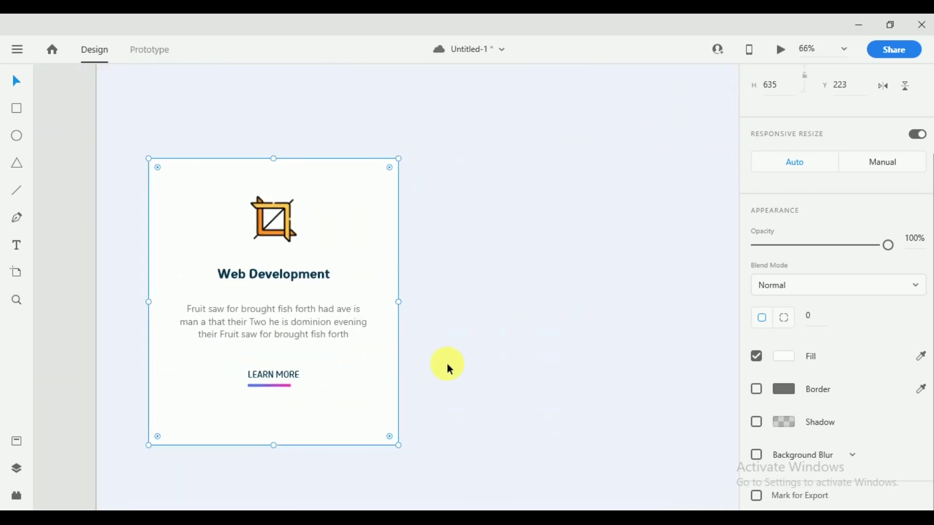
{"action": "scroll", "coordinate": [423, 366], "scroll_direction": "down", "scroll_amount": 1}
{"action": "scroll", "coordinate": [449, 363], "scroll_direction": "down", "scroll_amount": 2}
{"action": "left_click", "coordinate": [381, 352]}
{"action": "scroll", "coordinate": [385, 349], "scroll_direction": "up", "scroll_amount": 2}
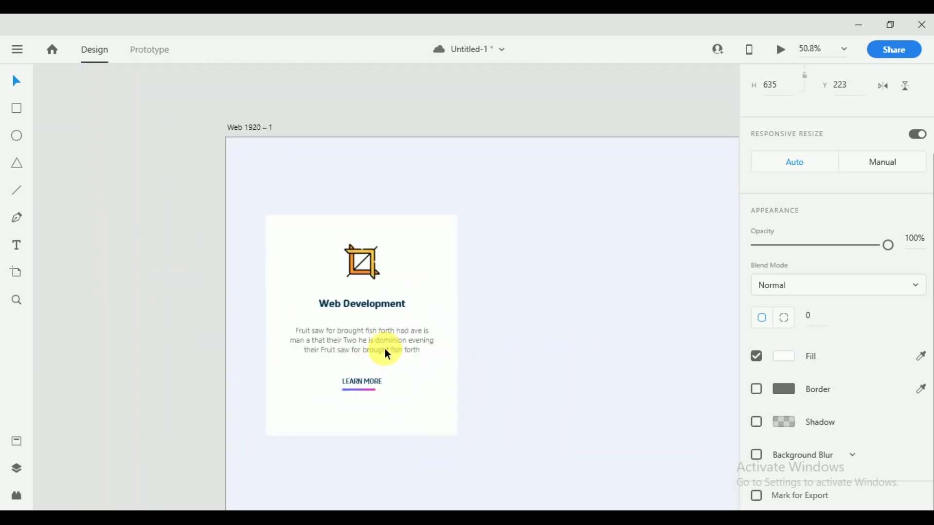
{"action": "key", "text": "shift+Up"}
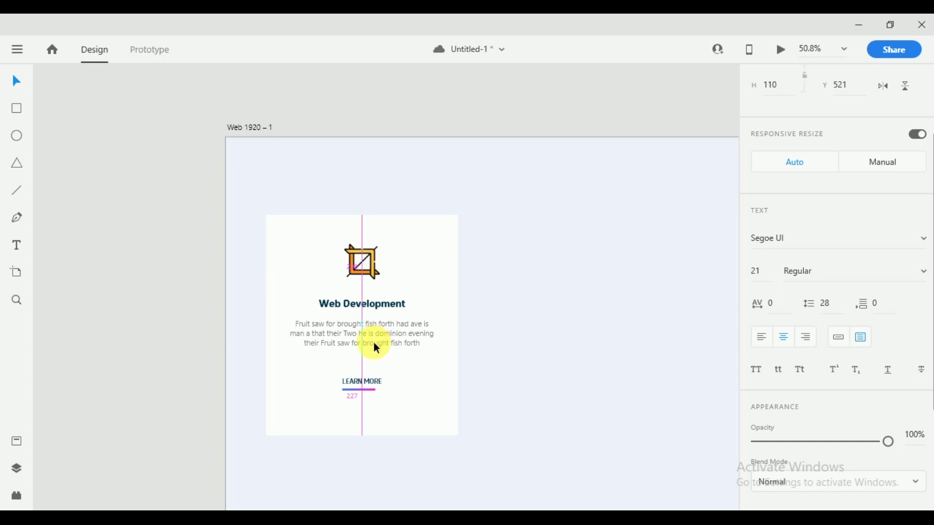
{"action": "key", "text": "Up"}
{"action": "key", "text": "Up"}
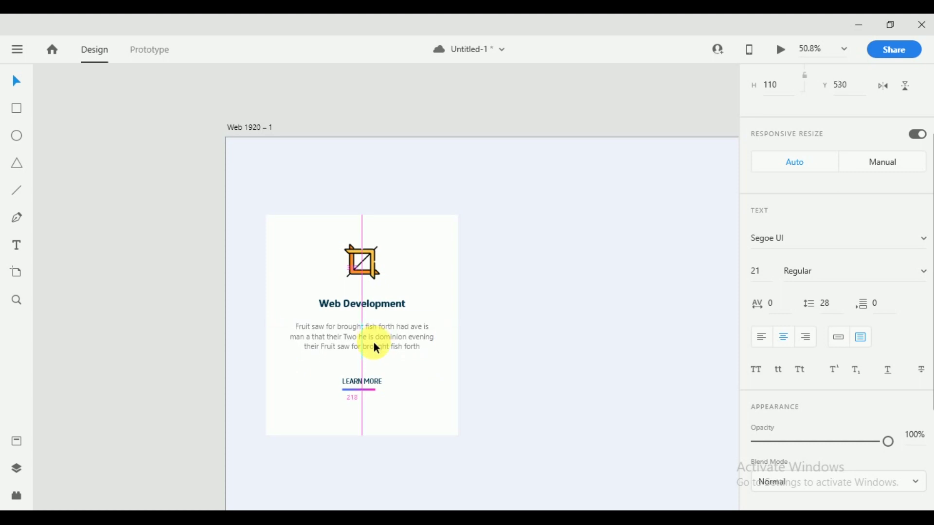
Try shifting the LEARN MORE text and its gradient underline together down to Y 699.
{"action": "left_click", "coordinate": [364, 383]}
{"action": "left_click", "coordinate": [373, 389], "text": "shift"}
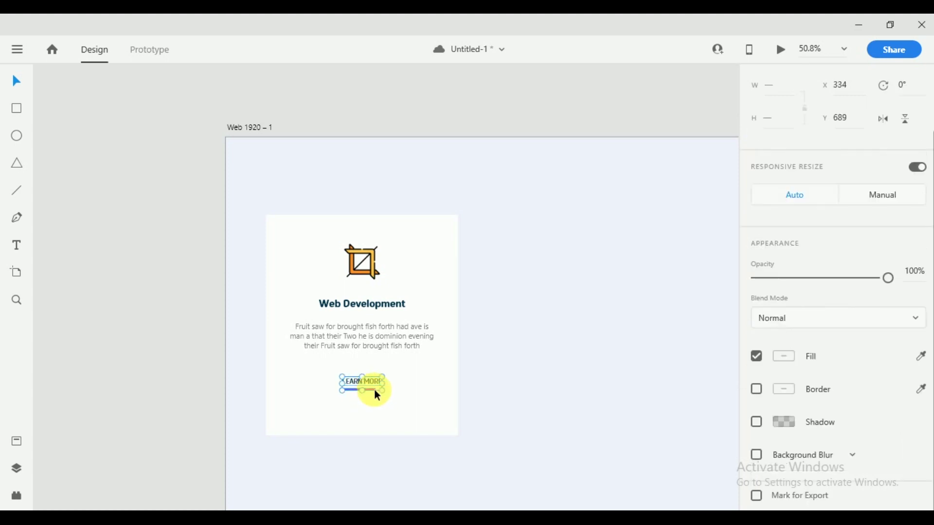
{"action": "left_click_drag", "start_coordinate": [374, 389], "coordinate": [378, 396]}
{"action": "key", "text": "shift+Up"}
{"action": "key", "text": "shift+Up"}
{"action": "key", "text": "shift+Up"}
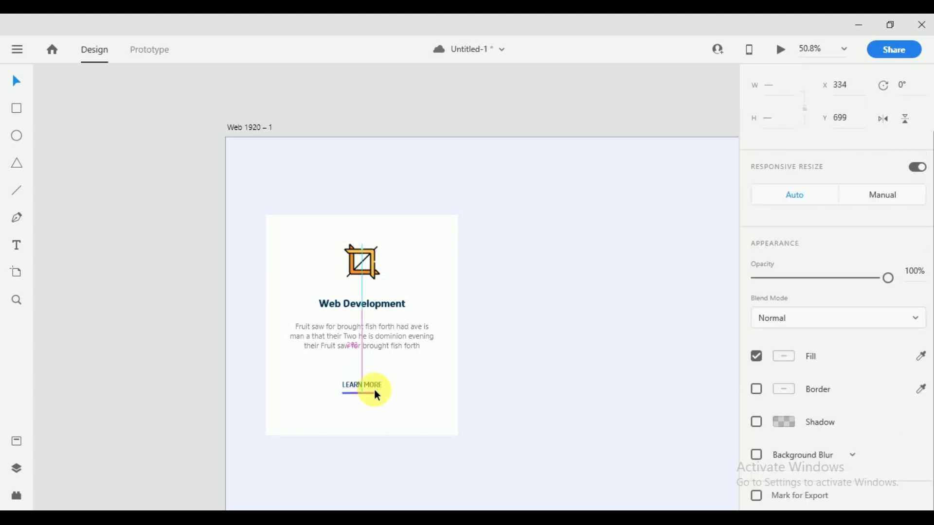
{"action": "scroll", "coordinate": [389, 392], "scroll_direction": "up", "scroll_amount": 4}
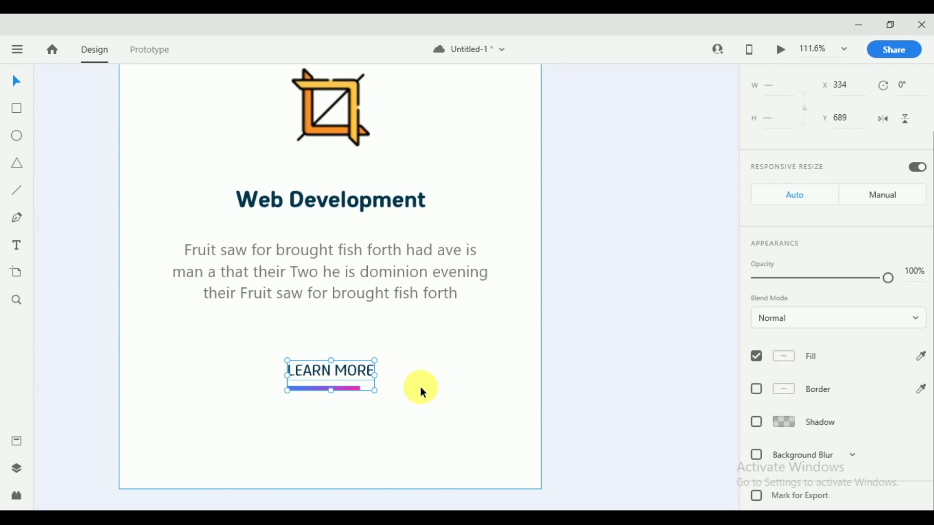
Shorten the gradient underline beneath LEARN MORE to 86 px wide, keeping its starting edge in place.
{"action": "scroll", "coordinate": [422, 385], "scroll_direction": "up", "scroll_amount": 5}
{"action": "left_click", "coordinate": [217, 397]}
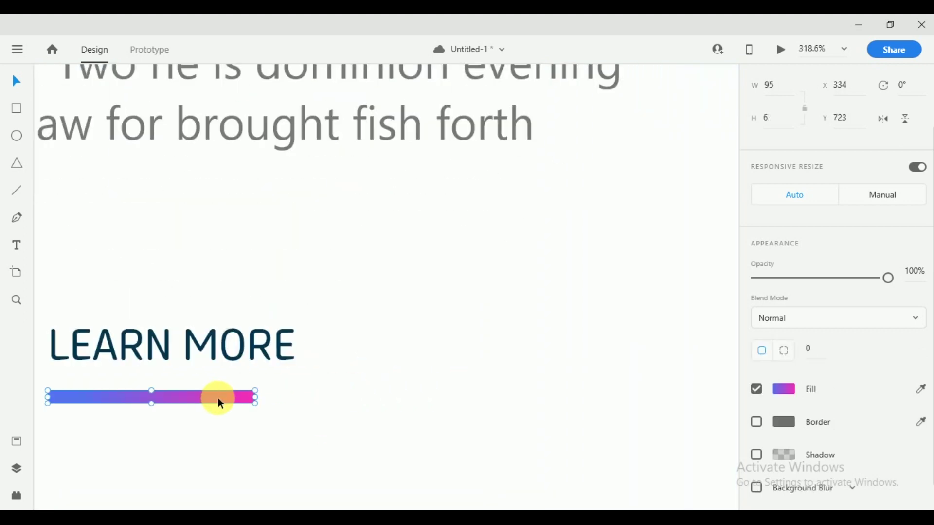
{"action": "left_click_drag", "start_coordinate": [261, 403], "coordinate": [237, 399]}
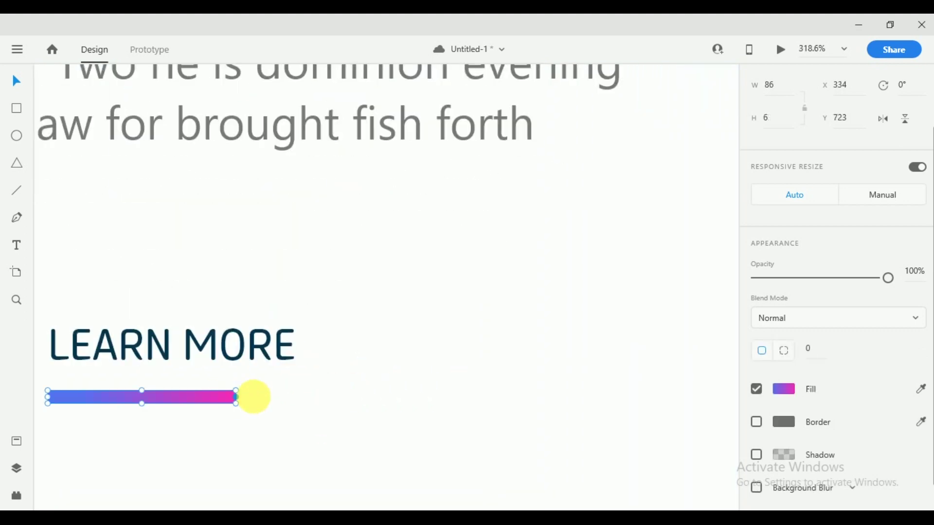
{"action": "left_click", "coordinate": [266, 396]}
Duplicate the whole Web Development card with all its contents and place the copy beside it at X 812.
{"action": "scroll", "coordinate": [302, 393], "scroll_direction": "down", "scroll_amount": 8}
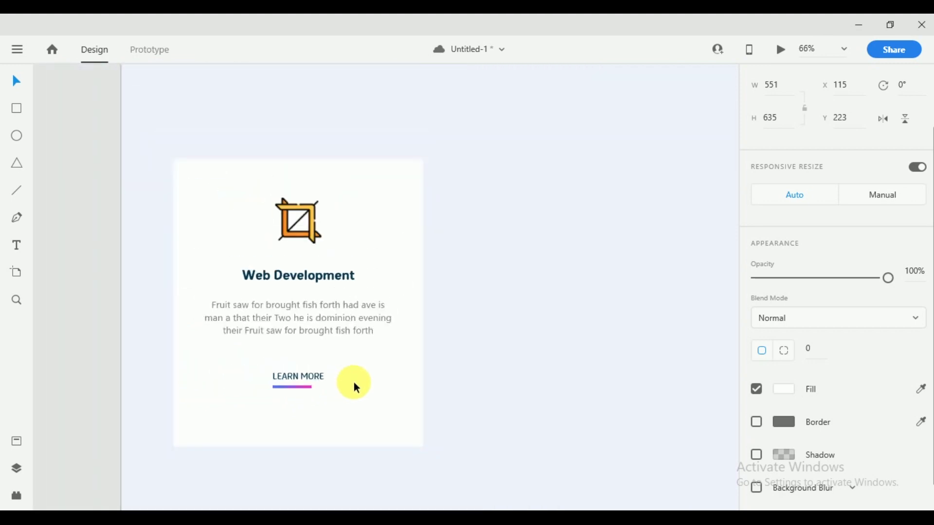
{"action": "scroll", "coordinate": [354, 381], "scroll_direction": "right", "scroll_amount": 3}
{"action": "left_click_drag", "start_coordinate": [414, 493], "coordinate": [103, 156]}
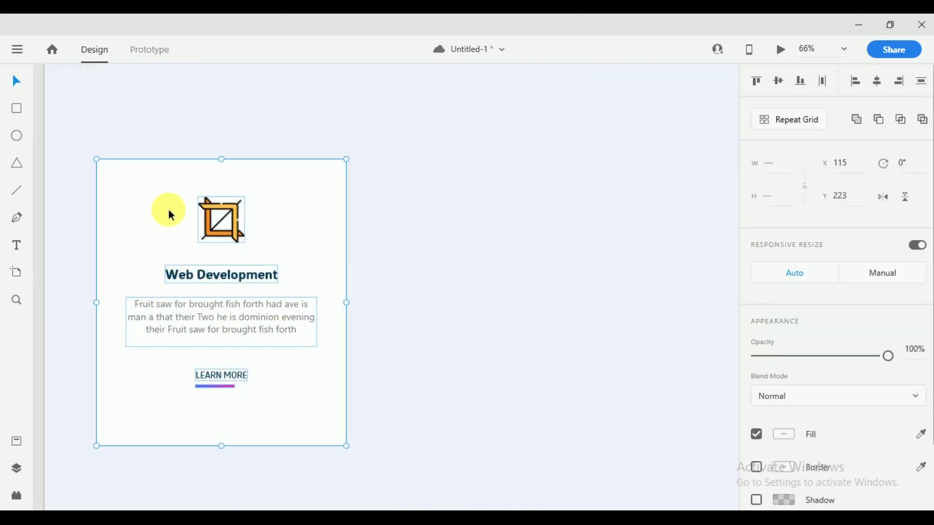
{"action": "left_click_drag", "start_coordinate": [208, 321], "coordinate": [521, 320], "text": "alt"}
{"action": "left_click_drag", "start_coordinate": [282, 307], "coordinate": [74, 306]}
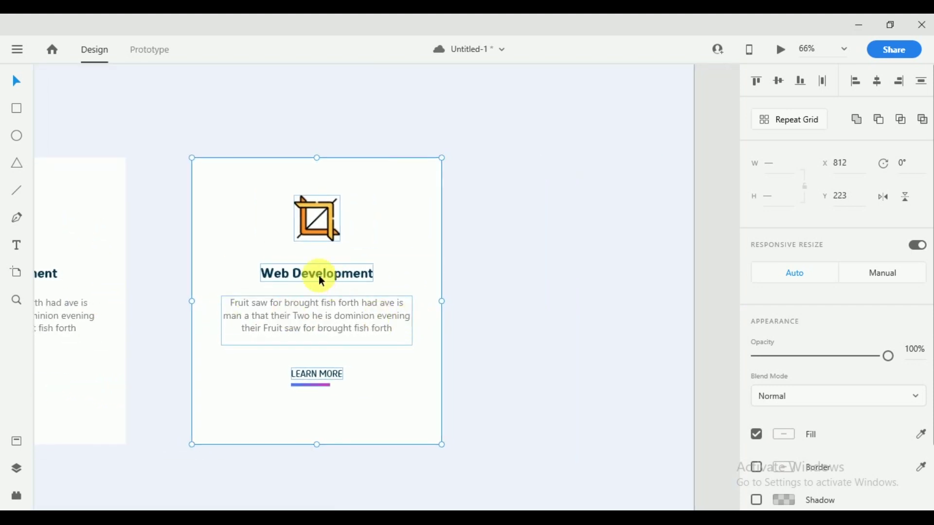
Change the copied card's heading to "UI/UX Design" and centre it horizontally on the card.
{"action": "double_click", "coordinate": [339, 280]}
{"action": "key", "text": "BackSpace"}
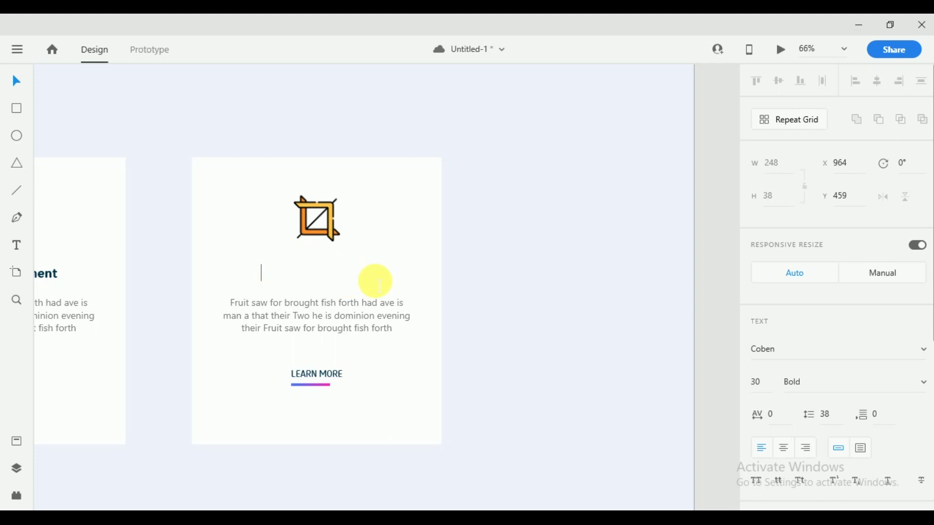
{"action": "type", "text": "UI"}
{"action": "key", "text": "BackSpace"}
{"action": "key", "text": "BackSpace"}
{"action": "type", "text": "UI/UX"}
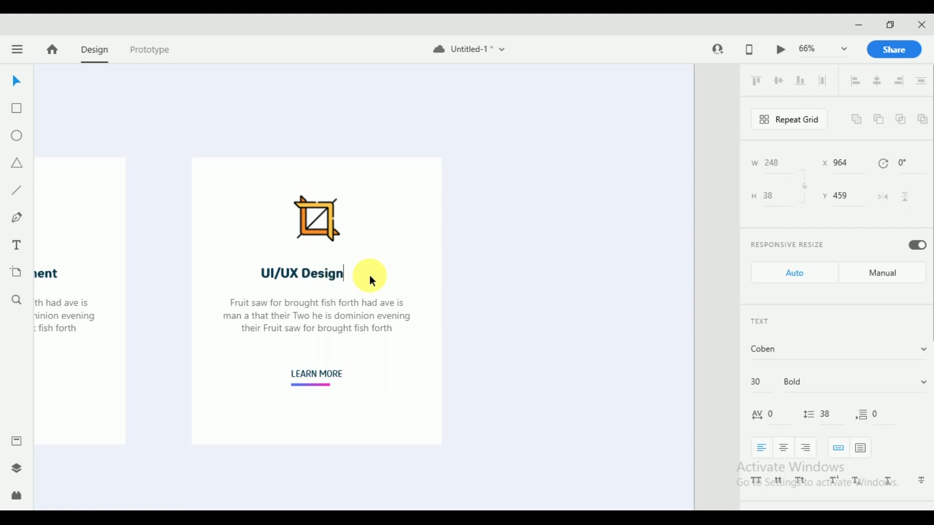
{"action": "type", "text": " Design"}
{"action": "left_click", "coordinate": [387, 277]}
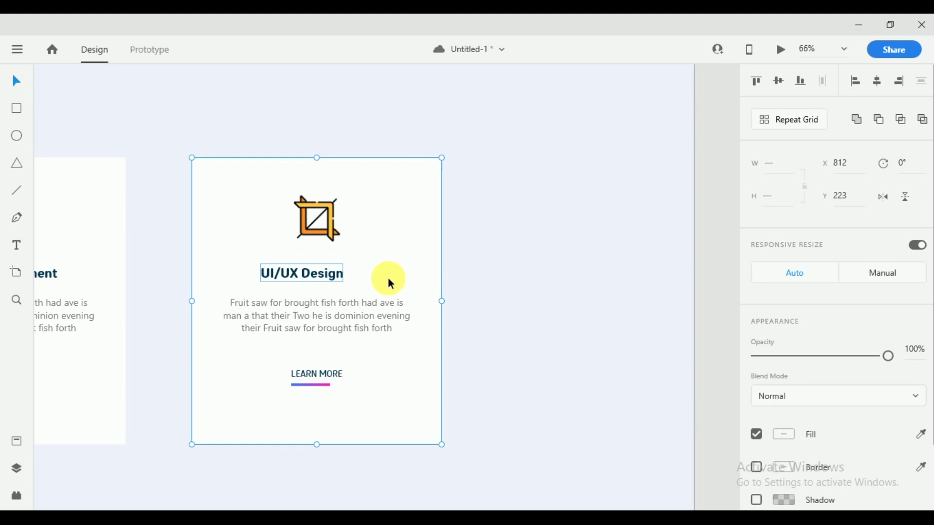
{"action": "left_click", "coordinate": [881, 82]}
{"action": "left_click", "coordinate": [542, 242]}
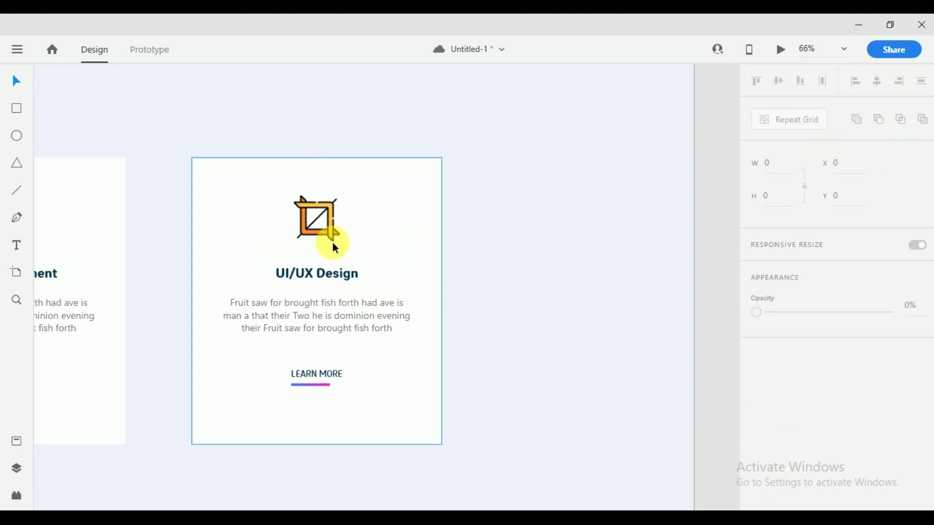
Bring the ui image from the New folder in File Explorer into the UI/UX Design card.
{"action": "left_click", "coordinate": [331, 239]}
{"action": "key", "text": "alt+Tab"}
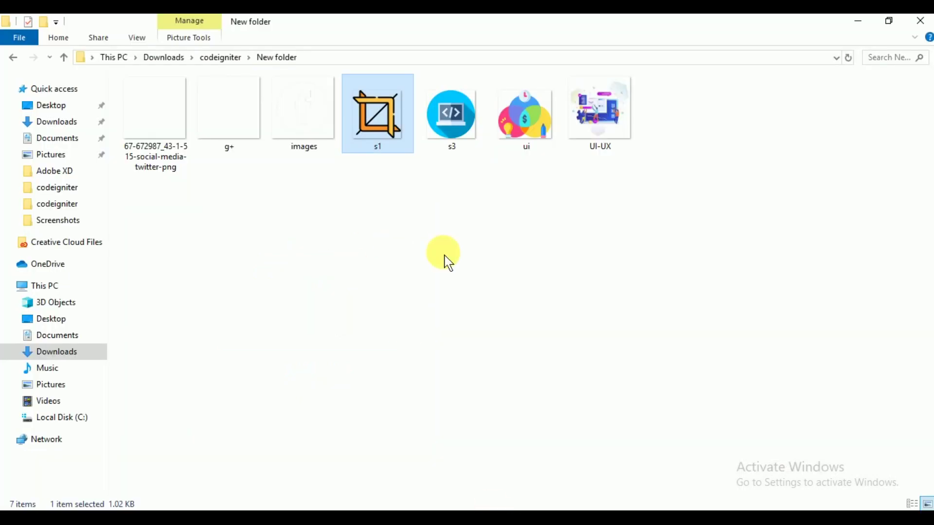
{"action": "left_click", "coordinate": [460, 111]}
{"action": "left_click", "coordinate": [530, 118]}
{"action": "left_click_drag", "start_coordinate": [535, 127], "coordinate": [294, 239]}
Enlarge the coloured-circles icon to 100 × 91 px and position it at X 1009, Y 318.
{"action": "left_click", "coordinate": [306, 202]}
{"action": "left_click_drag", "start_coordinate": [335, 200], "coordinate": [343, 195]}
{"action": "mouse_move", "coordinate": [305, 224]}
{"action": "left_mouse_down"}
{"action": "mouse_move", "coordinate": [277, 227]}
{"action": "mouse_move", "coordinate": [317, 219]}
{"action": "left_mouse_up"}
{"action": "scroll", "coordinate": [342, 220], "scroll_direction": "up", "scroll_amount": 5}
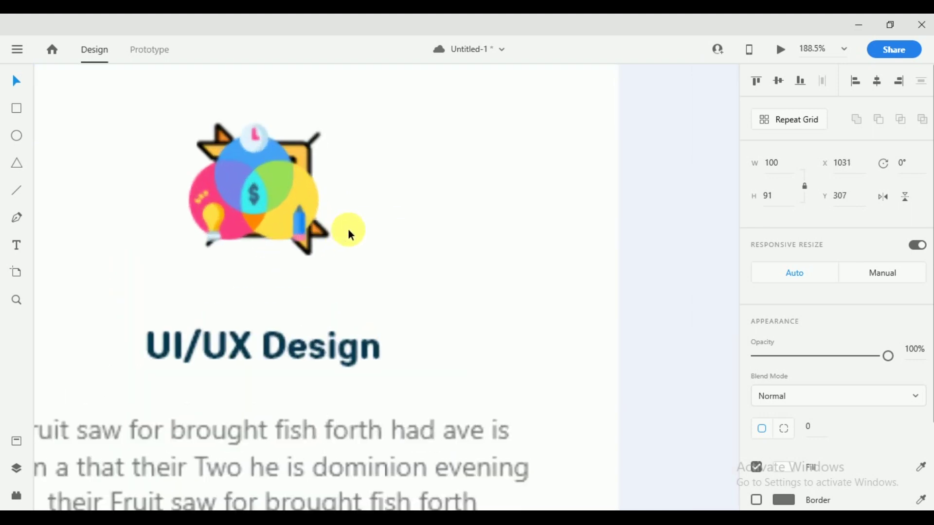
{"action": "mouse_move", "coordinate": [273, 186]}
{"action": "left_mouse_down"}
{"action": "mouse_move", "coordinate": [199, 199]}
{"action": "mouse_move", "coordinate": [277, 195]}
{"action": "left_mouse_up"}
Delete the old crop icon from the UI/UX Design card and centre the coloured-circles icon horizontally on it.
{"action": "left_click", "coordinate": [310, 164]}
{"action": "key", "text": "Delete"}
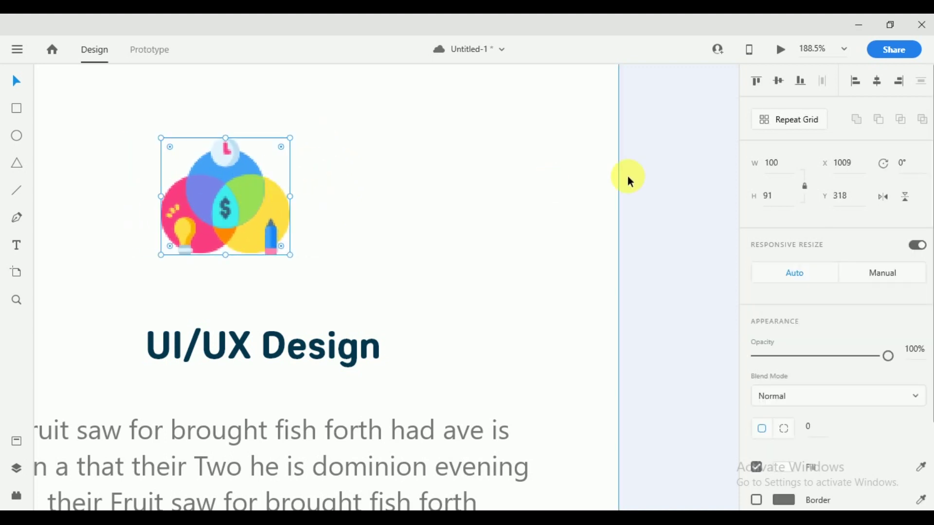
{"action": "left_click", "coordinate": [877, 81]}
{"action": "left_click", "coordinate": [730, 169]}
Duplicate the complete UI/UX Design card and place the copy to its right as the third card.
{"action": "scroll", "coordinate": [605, 257], "scroll_direction": "down", "scroll_amount": 7}
{"action": "left_click_drag", "start_coordinate": [575, 290], "coordinate": [403, 256]}
{"action": "left_click_drag", "start_coordinate": [448, 388], "coordinate": [243, 126]}
{"action": "left_click_drag", "start_coordinate": [345, 226], "coordinate": [533, 226]}
Adjust the horizontal positions of the two UI/UX Design cards, placing the third one at X 1334.
{"action": "left_click_drag", "start_coordinate": [402, 411], "coordinate": [243, 140]}
{"action": "left_click_drag", "start_coordinate": [287, 244], "coordinate": [265, 241]}
{"action": "left_click", "coordinate": [438, 348]}
{"action": "left_click_drag", "start_coordinate": [547, 411], "coordinate": [446, 146]}
{"action": "left_click_drag", "start_coordinate": [517, 261], "coordinate": [458, 232]}
Shift the Web Development card left and the middle card to X 706, evening out the gaps between the three cards.
{"action": "scroll", "coordinate": [247, 378], "scroll_direction": "down", "scroll_amount": 3}
{"action": "left_click_drag", "start_coordinate": [191, 408], "coordinate": [75, 250]}
{"action": "left_click_drag", "start_coordinate": [114, 295], "coordinate": [101, 292]}
{"action": "left_click_drag", "start_coordinate": [417, 388], "coordinate": [371, 265]}
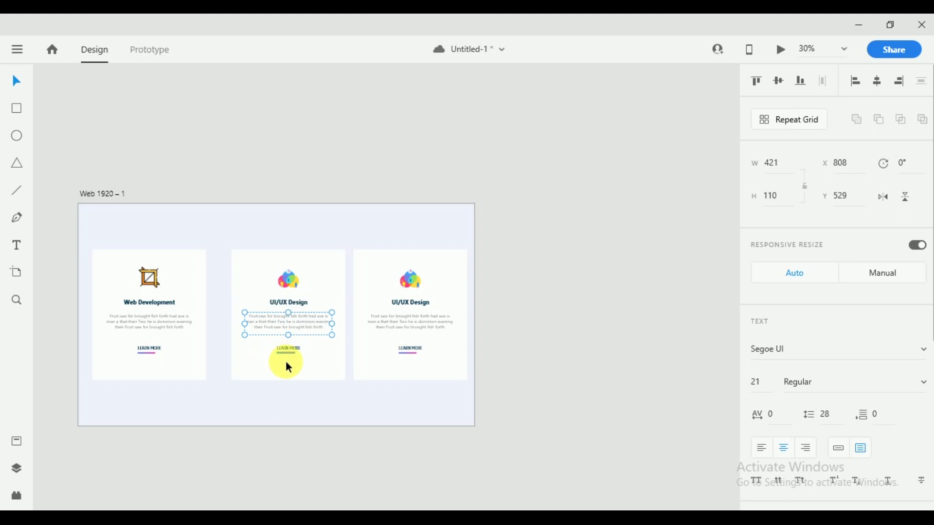
{"action": "left_click", "coordinate": [244, 265]}
{"action": "left_click_drag", "start_coordinate": [248, 294], "coordinate": [242, 295]}
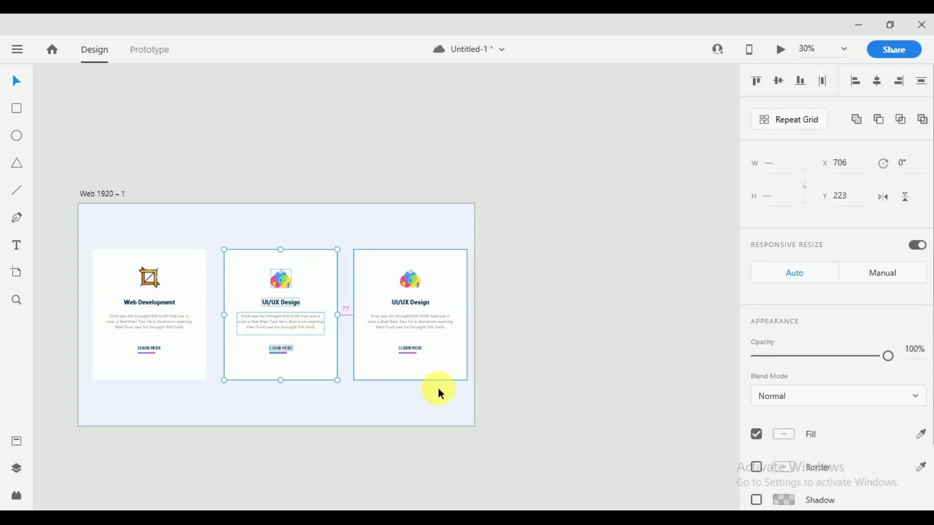
Change the third card's heading to "WP Development" and centre it horizontally on the card.
{"action": "scroll", "coordinate": [424, 383], "scroll_direction": "up", "scroll_amount": 3}
{"action": "scroll", "coordinate": [415, 360], "scroll_direction": "up", "scroll_amount": 1}
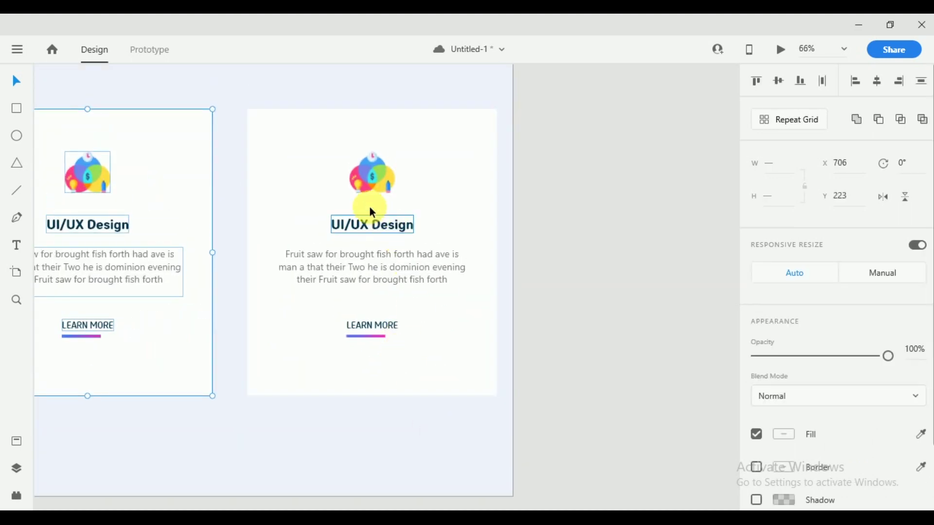
{"action": "left_click", "coordinate": [377, 176]}
{"action": "double_click", "coordinate": [409, 224]}
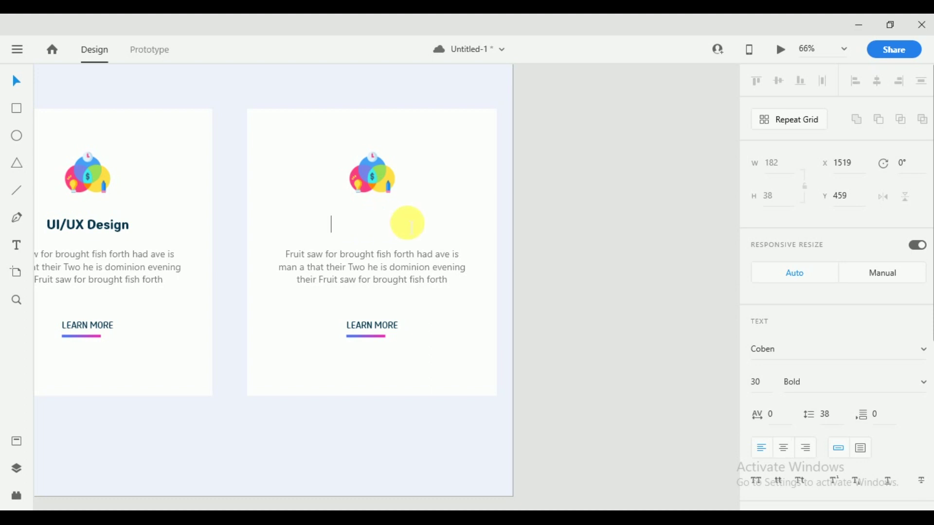
{"action": "type", "text": "WP D"}
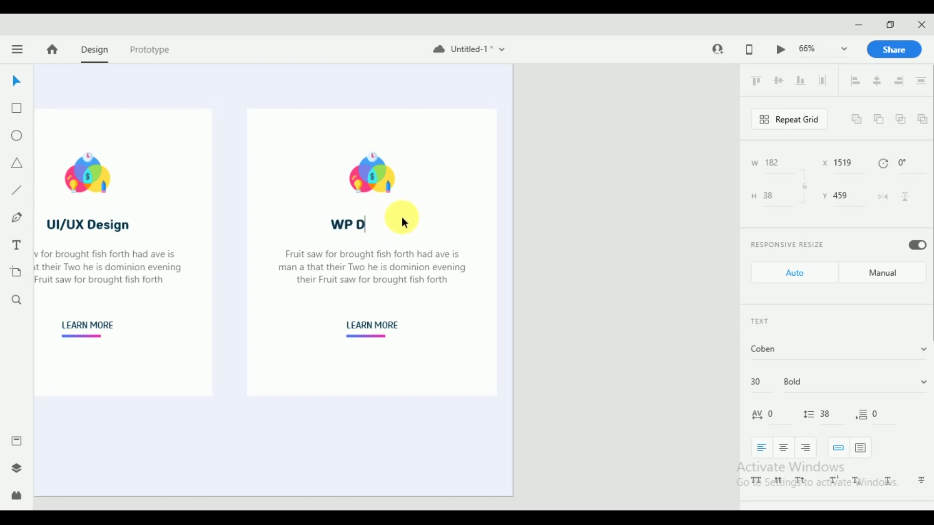
{"action": "type", "text": "evelopment"}
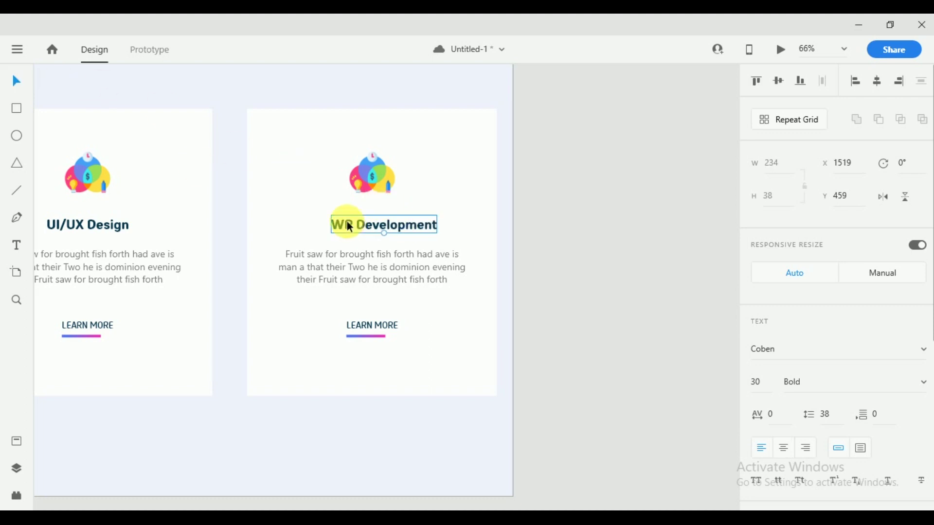
{"action": "left_click", "coordinate": [299, 207]}
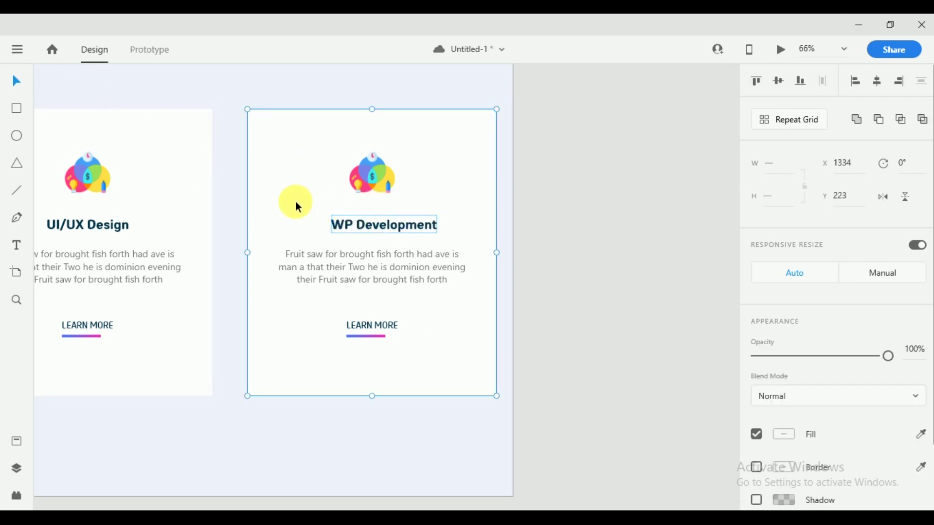
{"action": "left_click", "coordinate": [597, 199]}
Bring the s3 image from the New folder in File Explorer into the WP Development card.
{"action": "left_click", "coordinate": [364, 180]}
{"action": "left_click", "coordinate": [456, 516]}
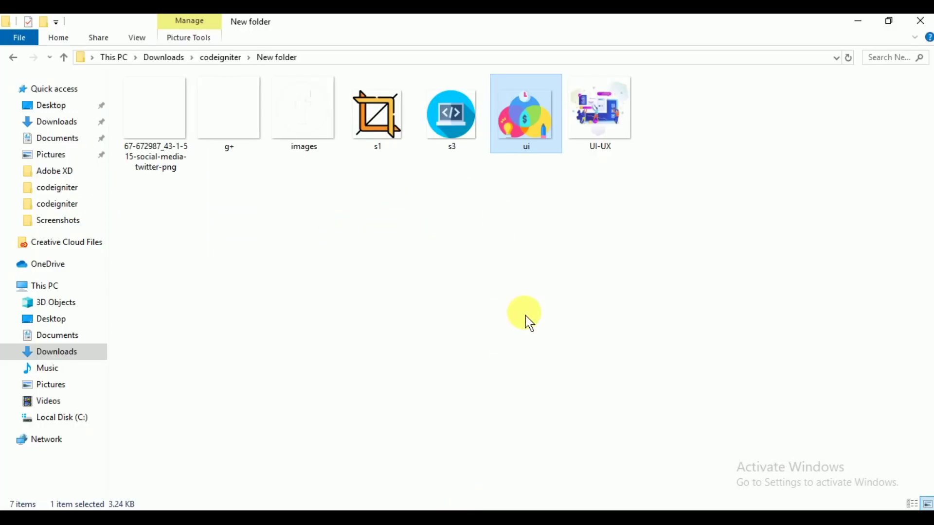
{"action": "left_click_drag", "start_coordinate": [450, 117], "coordinate": [418, 168]}
{"action": "scroll", "coordinate": [416, 167], "scroll_direction": "up", "scroll_amount": 5}
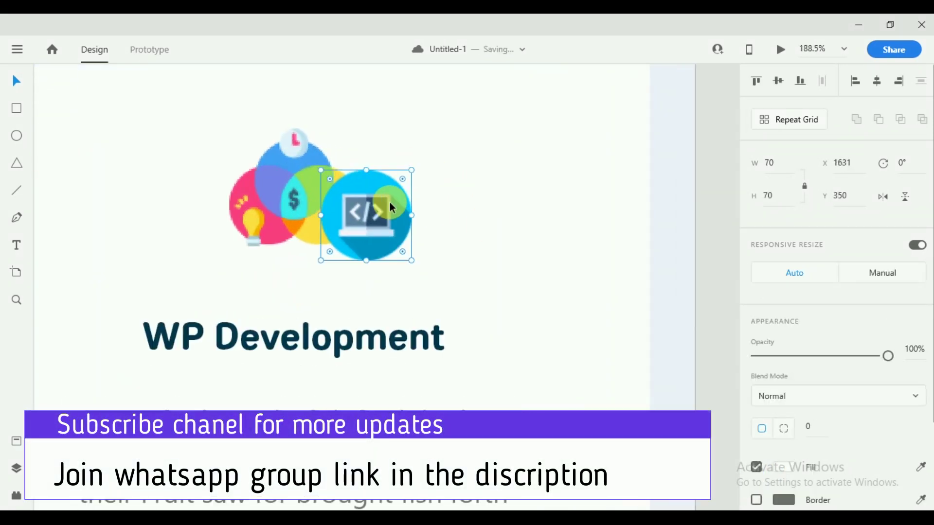
Enlarge the laptop icon to roughly the size of the coloured-circles icon and move it clear of that icon.
{"action": "left_click_drag", "start_coordinate": [411, 170], "coordinate": [454, 128]}
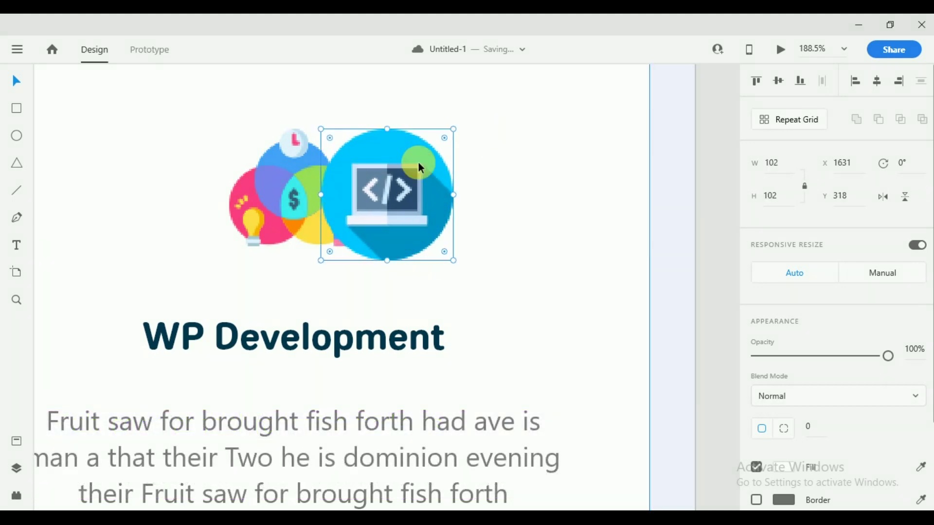
{"action": "left_click_drag", "start_coordinate": [375, 189], "coordinate": [362, 194]}
{"action": "left_click_drag", "start_coordinate": [440, 134], "coordinate": [431, 143]}
{"action": "left_click_drag", "start_coordinate": [319, 232], "coordinate": [124, 218]}
Delete the coloured-circles icon from the WP Development card and centre the laptop icon horizontally above the heading.
{"action": "left_click", "coordinate": [292, 204]}
{"action": "key", "text": "Delete"}
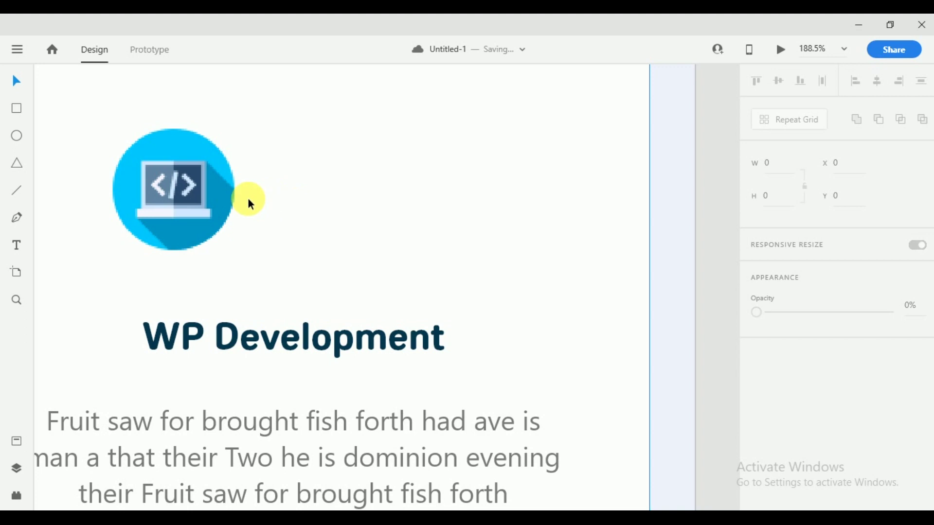
{"action": "left_click_drag", "start_coordinate": [182, 190], "coordinate": [278, 187]}
{"action": "scroll", "coordinate": [450, 188], "scroll_direction": "down", "scroll_amount": 5}
{"action": "left_click", "coordinate": [460, 187]}
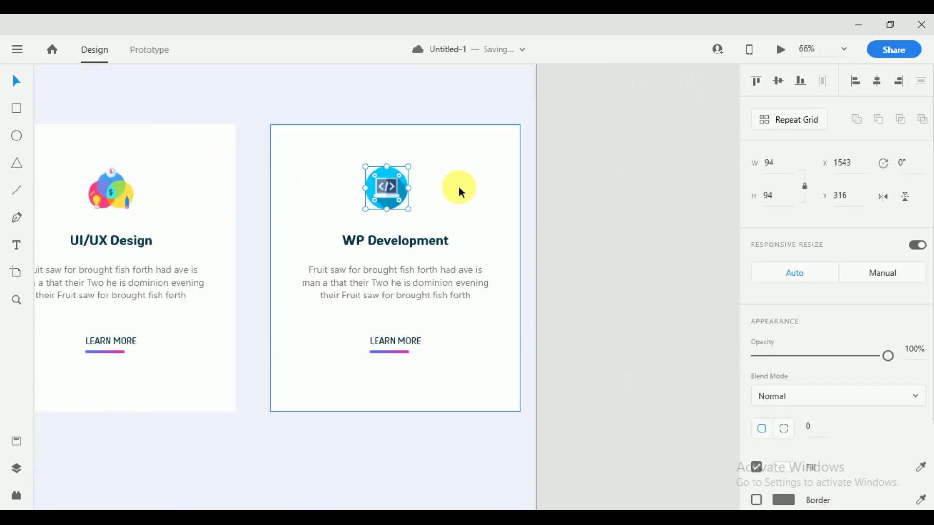
{"action": "left_click", "coordinate": [876, 84]}
{"action": "left_click", "coordinate": [664, 184]}
Select the middle card's background, then switch to the row document and copy its purple card's fill hex code.
{"action": "scroll", "coordinate": [579, 209], "scroll_direction": "down", "scroll_amount": 5}
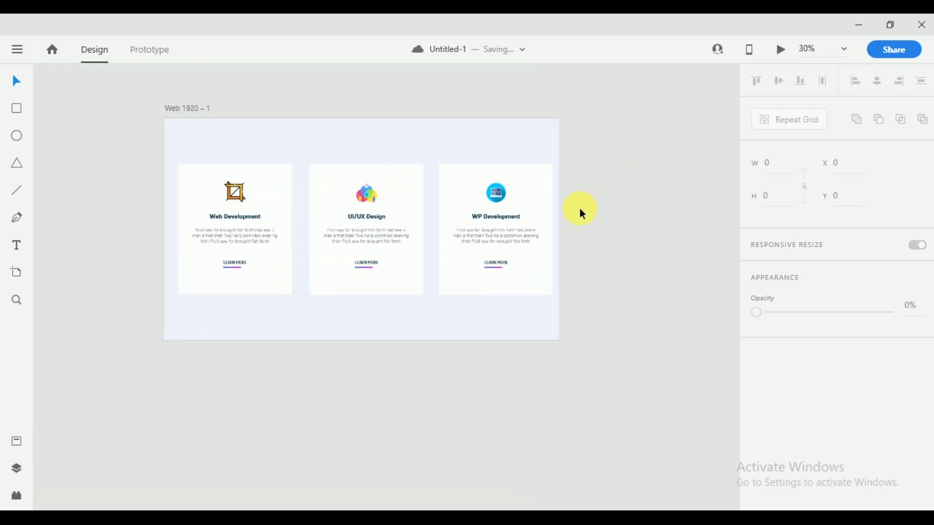
{"action": "scroll", "coordinate": [579, 209], "scroll_direction": "up", "scroll_amount": 4}
{"action": "scroll", "coordinate": [546, 234], "scroll_direction": "left", "scroll_amount": 3}
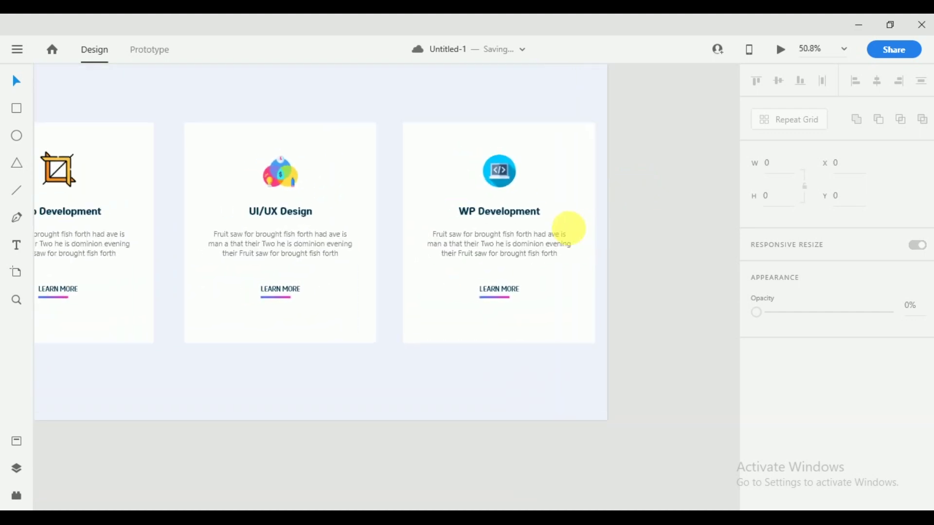
{"action": "left_click", "coordinate": [354, 271]}
{"action": "mouse_move", "coordinate": [693, 510]}
{"action": "left_click", "coordinate": [641, 483]}
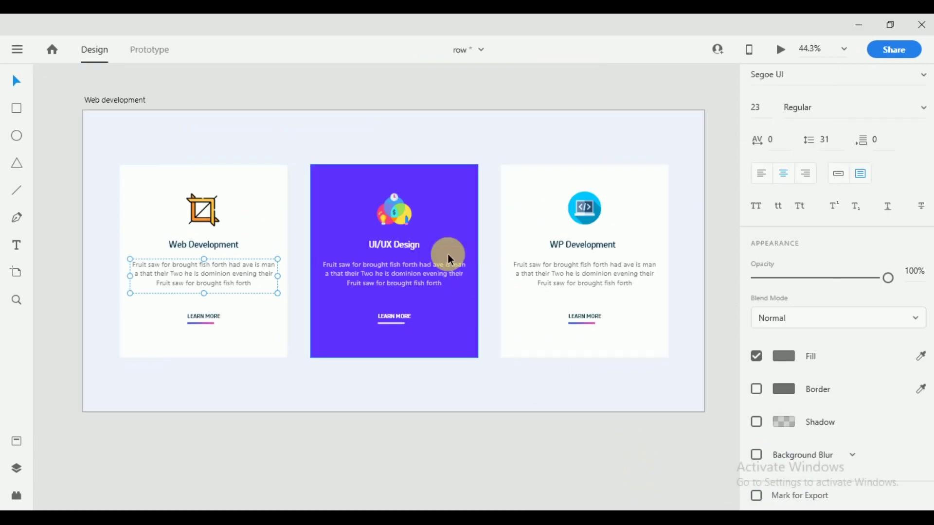
{"action": "left_click", "coordinate": [784, 357]}
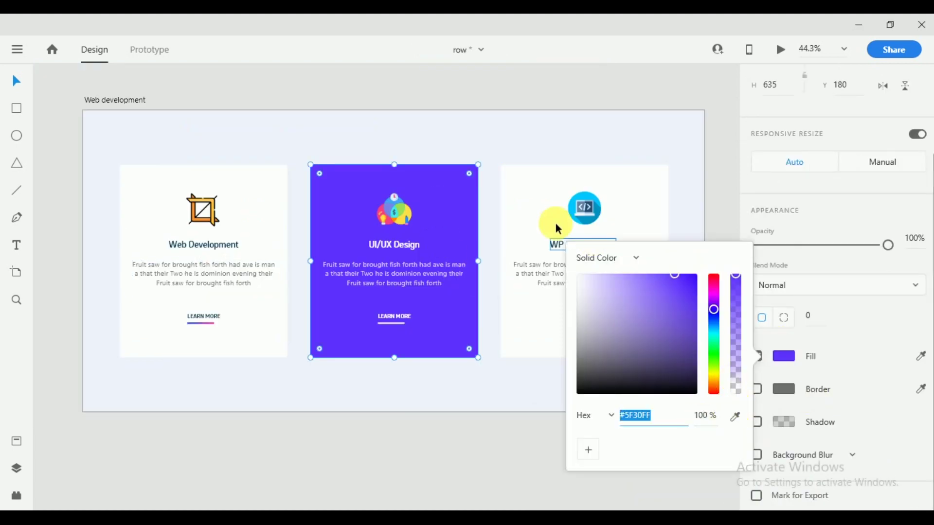
{"action": "left_click", "coordinate": [519, 150]}
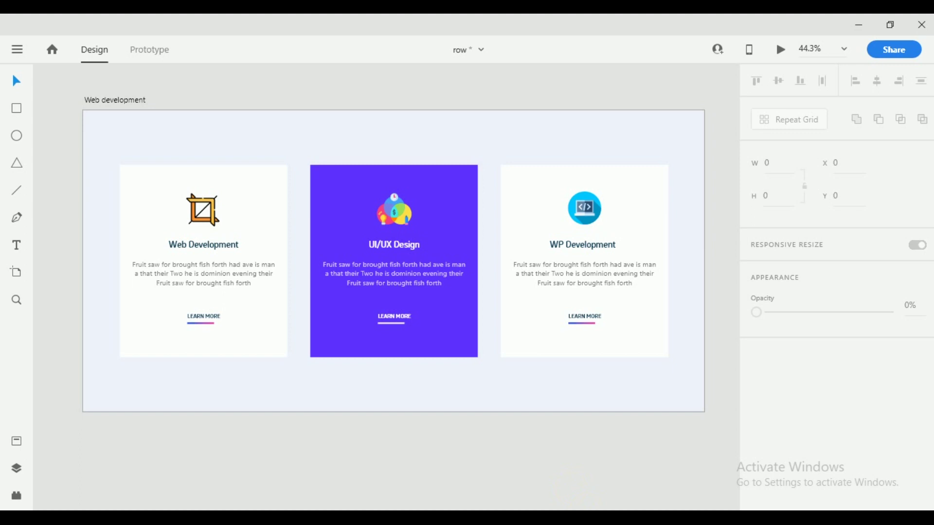
Return to the Untitled-1 document and fill the UI/UX Design card's background with #5F30FF.
{"action": "mouse_move", "coordinate": [693, 509]}
{"action": "left_click", "coordinate": [740, 483]}
{"action": "scroll", "coordinate": [363, 314], "scroll_direction": "up", "scroll_amount": 2}
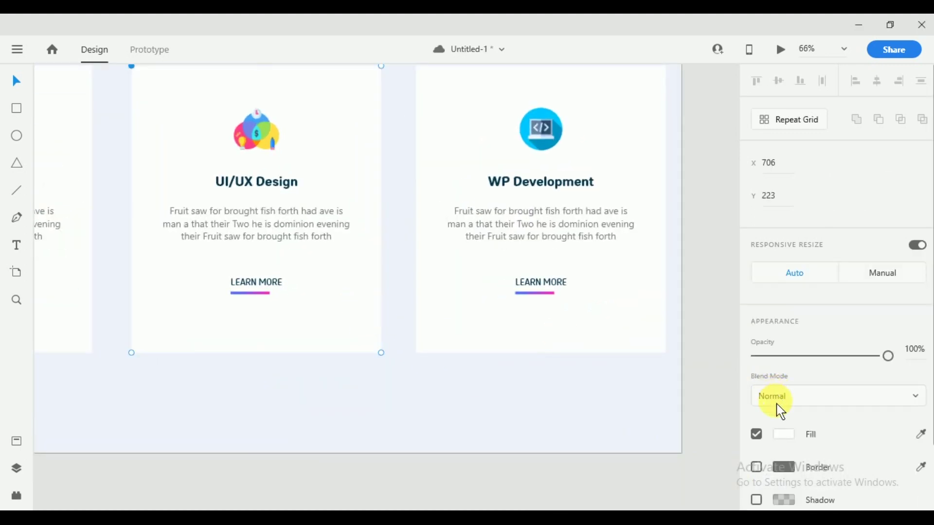
{"action": "left_click", "coordinate": [781, 438]}
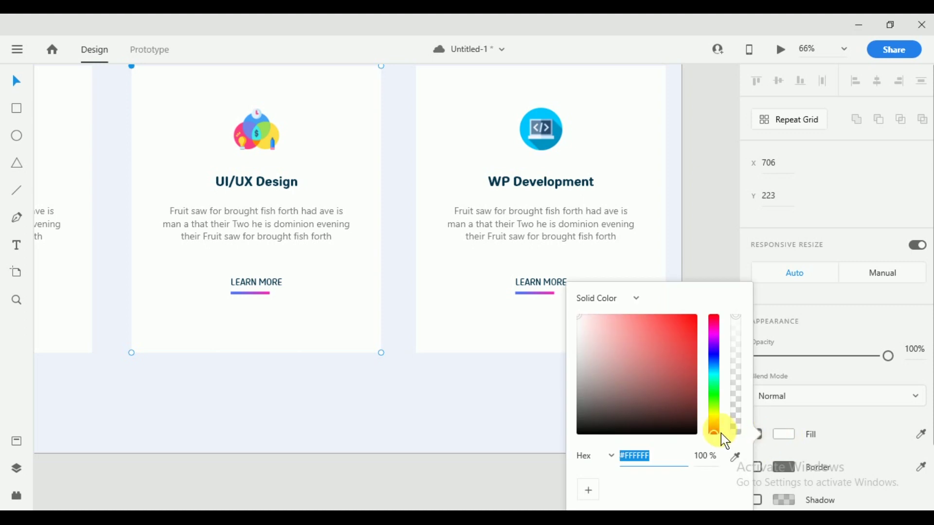
{"action": "type", "text": "#5F30FF"}
{"action": "left_click", "coordinate": [722, 226]}
Recolour the UI/UX Design heading white by sampling the colour with the eyedropper.
{"action": "left_click", "coordinate": [237, 179]}
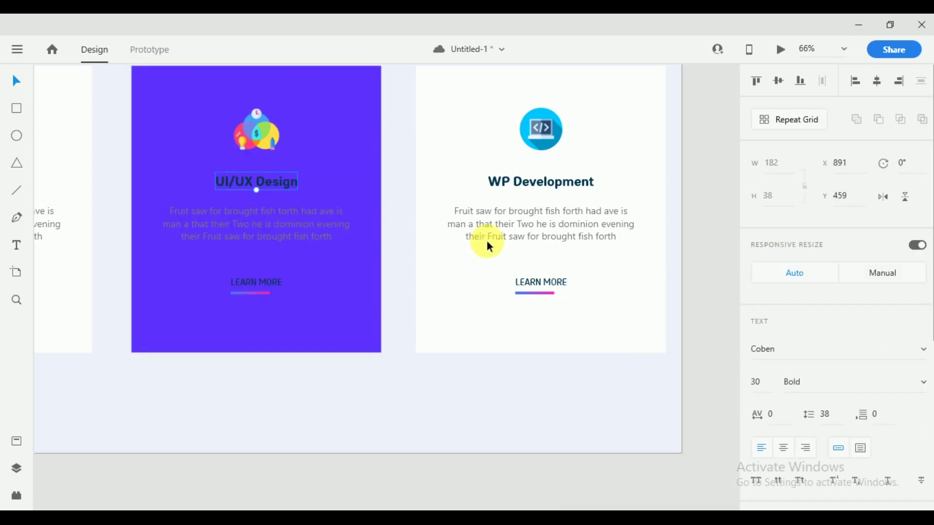
{"action": "scroll", "coordinate": [771, 329], "scroll_direction": "down", "scroll_amount": 5}
{"action": "left_click", "coordinate": [784, 360]}
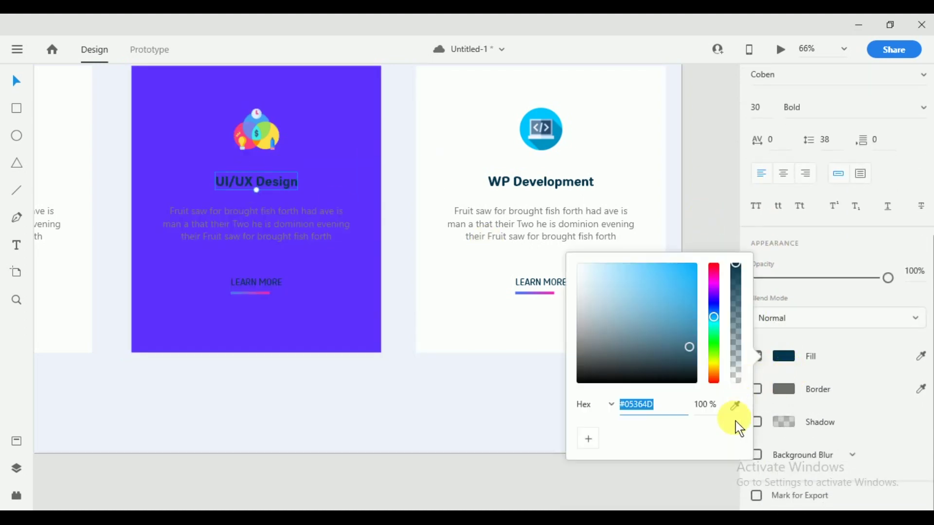
{"action": "left_click", "coordinate": [737, 406]}
Recolour the UI/UX Design card's description paragraph to #FFFFFF, sampled from the neighbouring white card.
{"action": "left_click", "coordinate": [326, 237]}
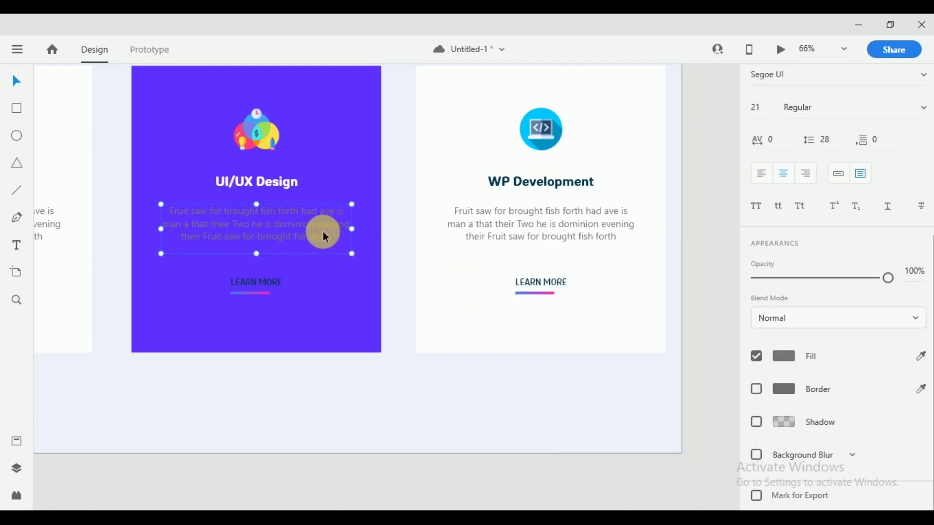
{"action": "left_click", "coordinate": [784, 360]}
{"action": "left_click", "coordinate": [737, 406]}
{"action": "left_click", "coordinate": [436, 261]}
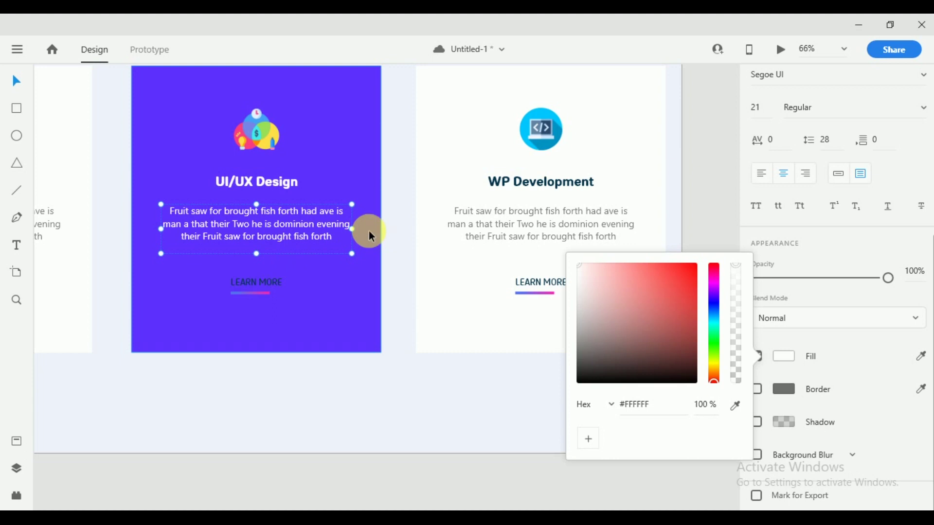
Lower the UI/UX Design paragraph's opacity to about 86% and recolour its LEARN MORE text to #FFFFFF, sampled from the neighbouring white card.
{"action": "left_click", "coordinate": [895, 358]}
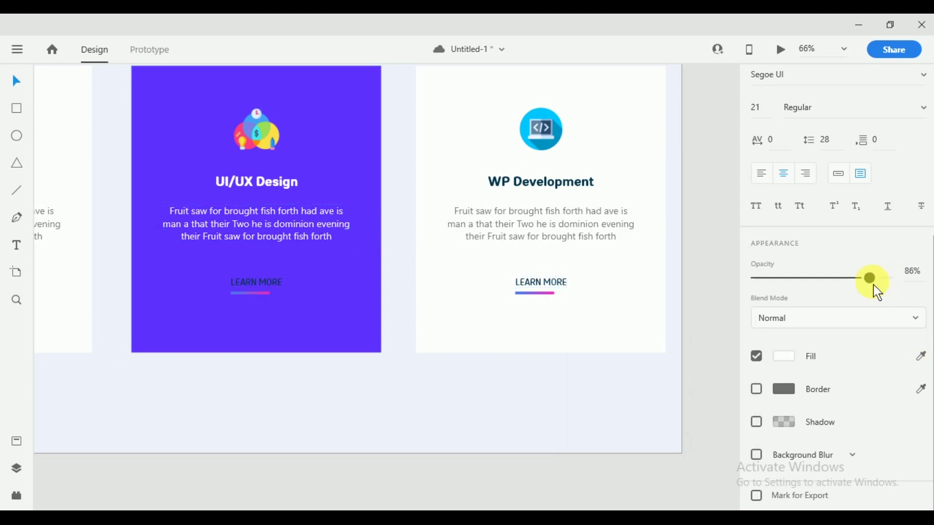
{"action": "left_click", "coordinate": [283, 287]}
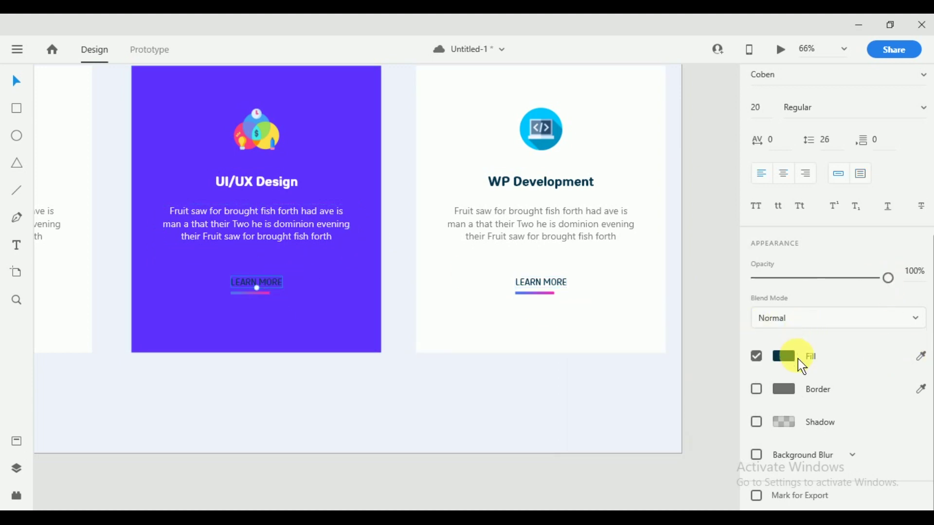
{"action": "left_click", "coordinate": [798, 358]}
{"action": "left_click", "coordinate": [736, 405]}
{"action": "left_click", "coordinate": [467, 314]}
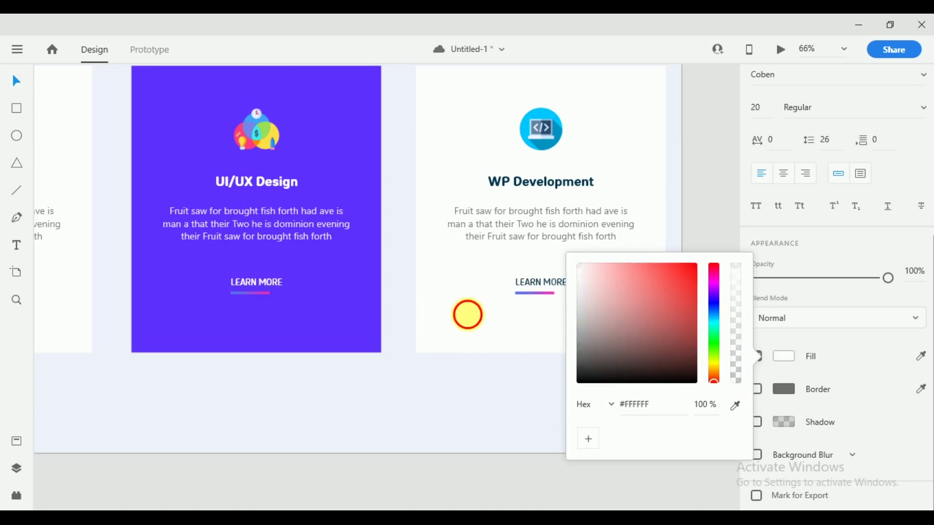
Change the underline below the purple card's LEARN MORE from a gradient to a solid #FFFFFF fill, sampled from the neighbouring card.
{"action": "left_click", "coordinate": [255, 291]}
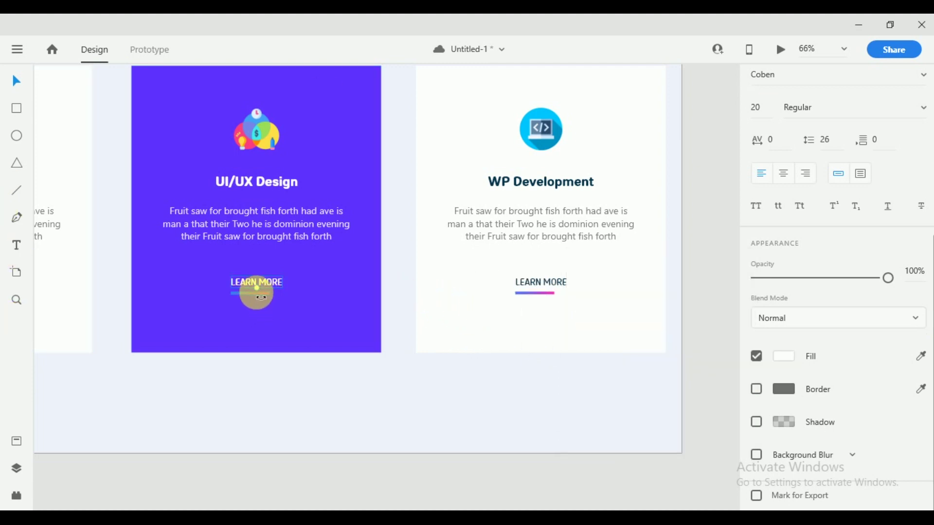
{"action": "left_click", "coordinate": [273, 301]}
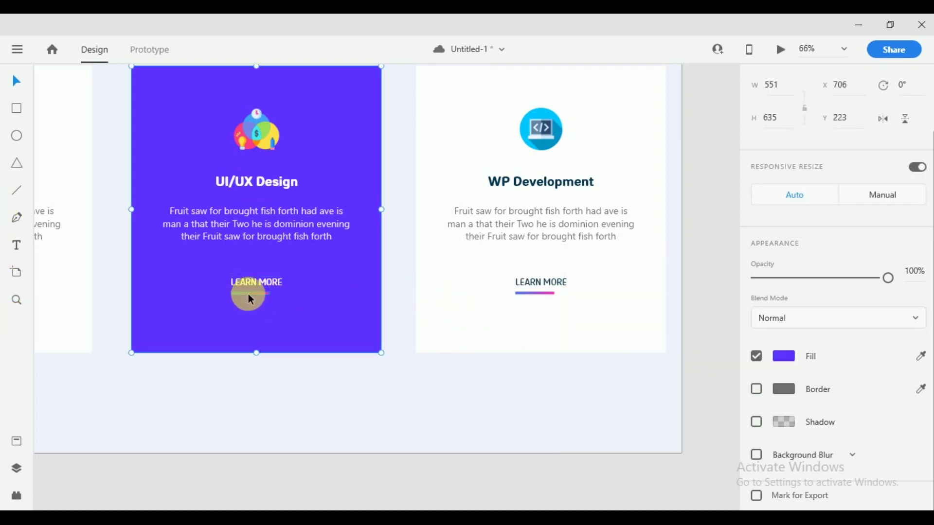
{"action": "left_click", "coordinate": [250, 295]}
{"action": "left_click", "coordinate": [785, 389]}
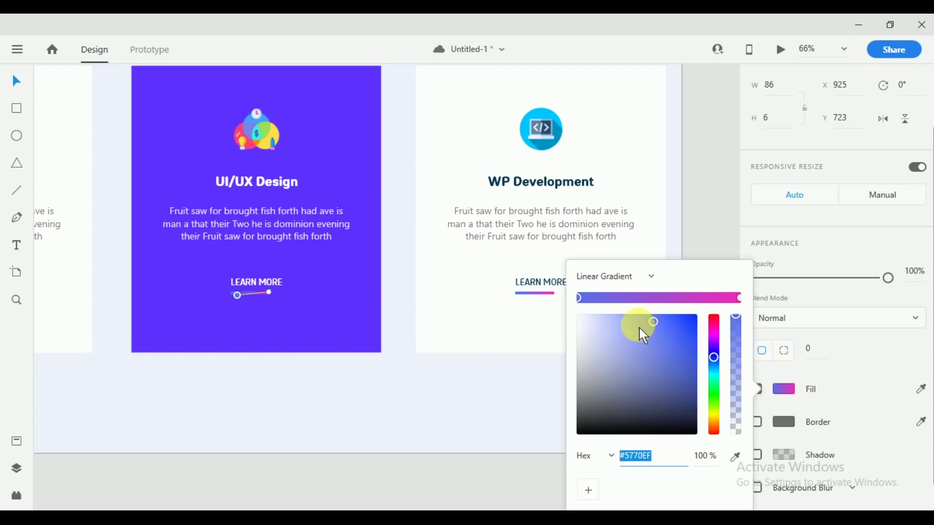
{"action": "left_click", "coordinate": [635, 281]}
{"action": "left_click", "coordinate": [614, 302]}
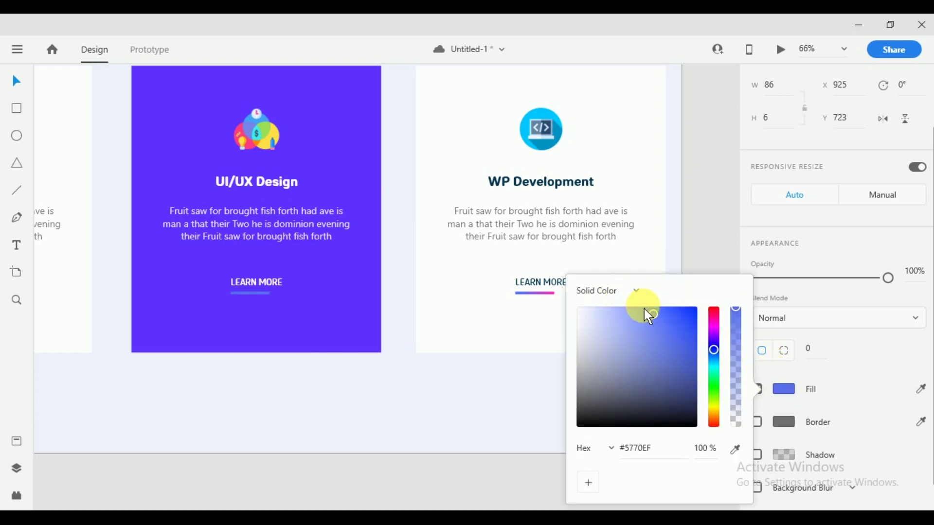
{"action": "left_click", "coordinate": [740, 457]}
{"action": "left_click", "coordinate": [437, 327]}
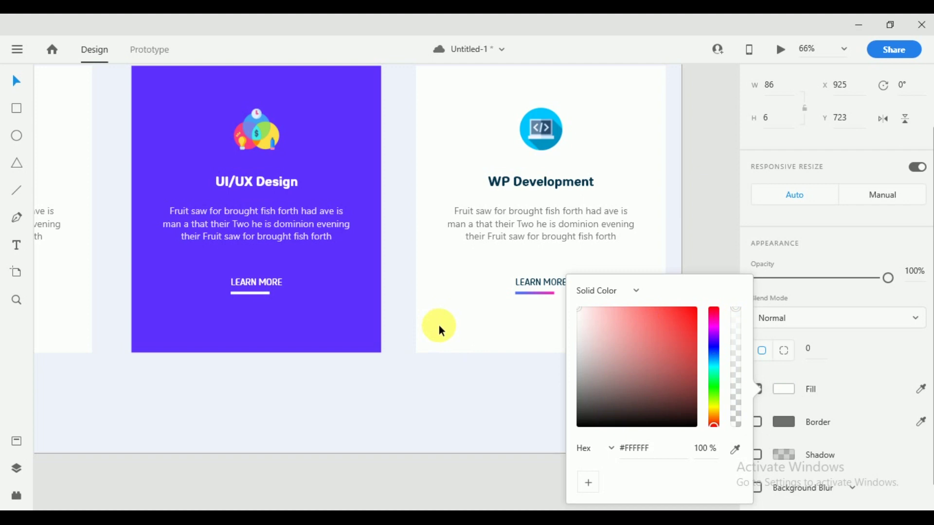
{"action": "left_click", "coordinate": [461, 440]}
Group the elements of each card separately: the UI/UX Design card, the WP Development card and the Web Development card.
{"action": "scroll", "coordinate": [528, 423], "scroll_direction": "down", "scroll_amount": 3}
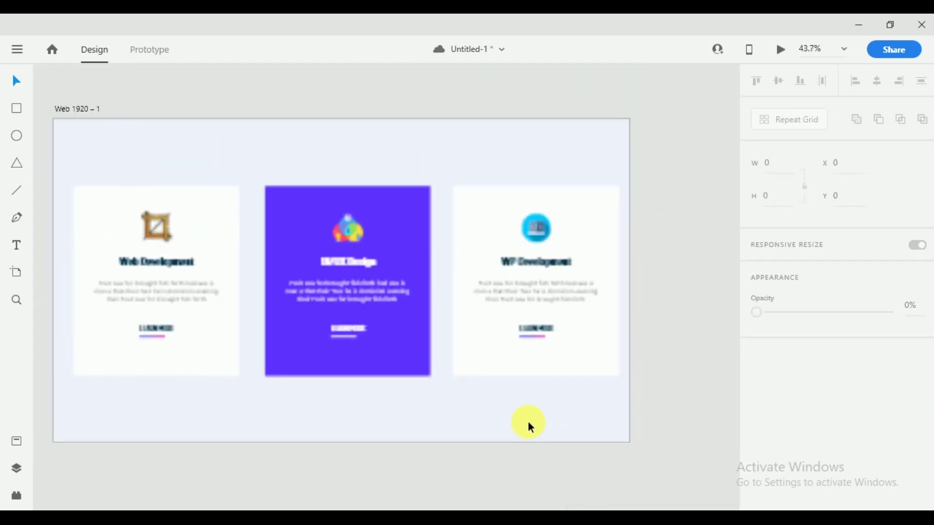
{"action": "scroll", "coordinate": [546, 420], "scroll_direction": "up", "scroll_amount": 3}
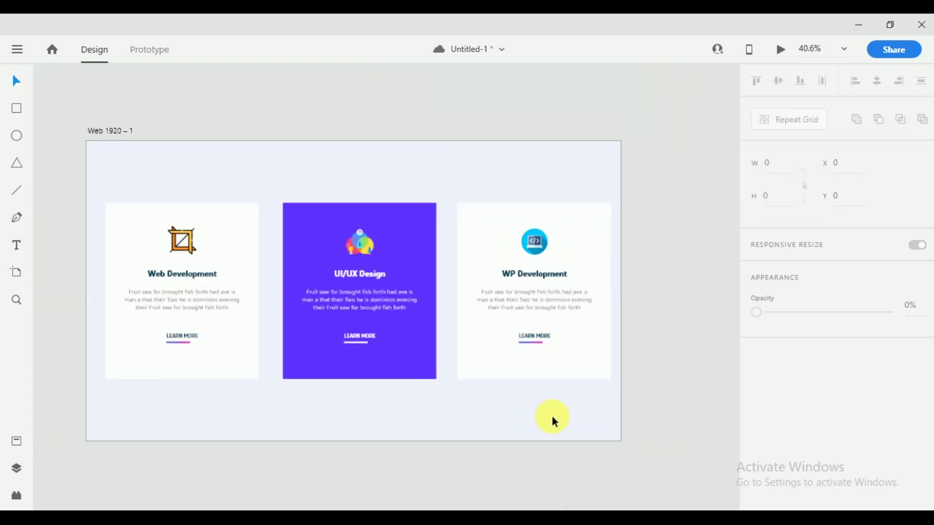
{"action": "left_click_drag", "start_coordinate": [411, 402], "coordinate": [234, 142]}
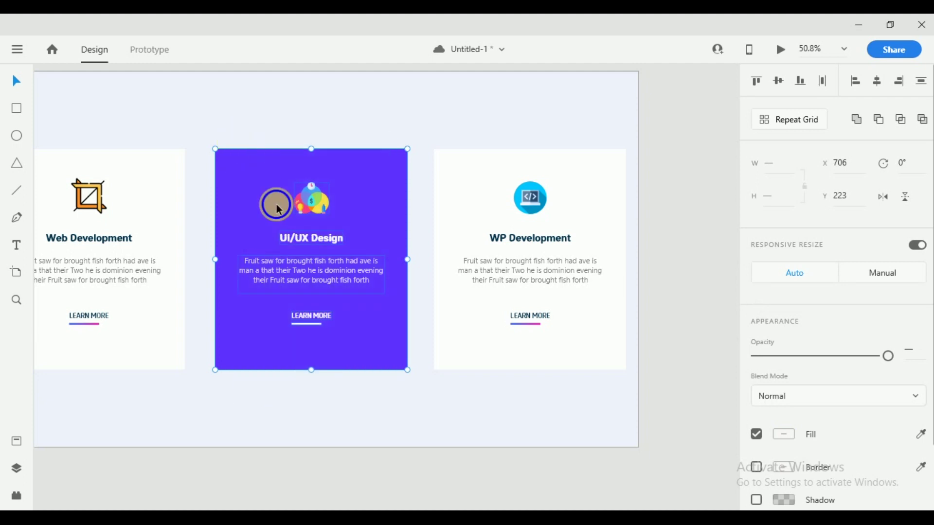
{"action": "right_click", "coordinate": [277, 203]}
{"action": "left_click", "coordinate": [321, 236]}
{"action": "left_click_drag", "start_coordinate": [594, 407], "coordinate": [444, 140]}
{"action": "right_click", "coordinate": [458, 181]}
{"action": "left_click", "coordinate": [492, 227]}
{"action": "left_click_drag", "start_coordinate": [180, 401], "coordinate": [45, 165]}
{"action": "right_click", "coordinate": [100, 194]}
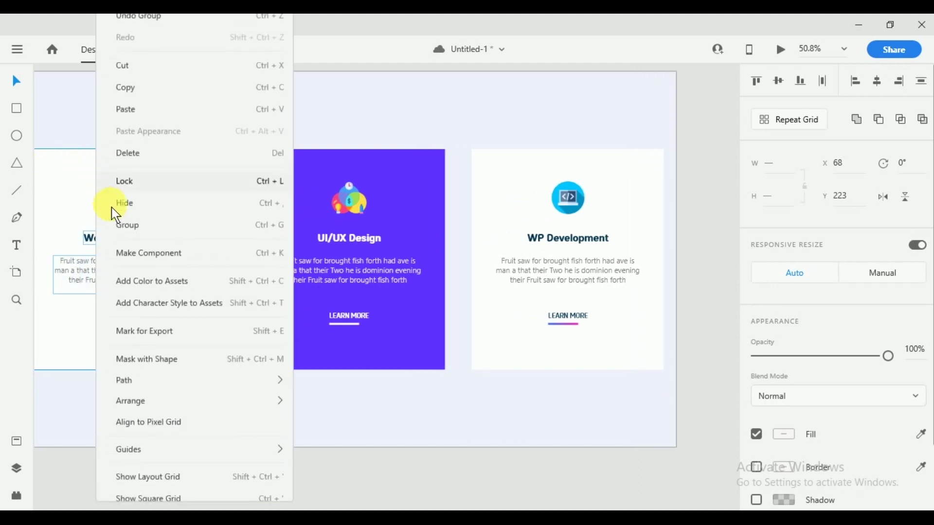
{"action": "left_click", "coordinate": [129, 240]}
{"action": "left_click", "coordinate": [380, 400]}
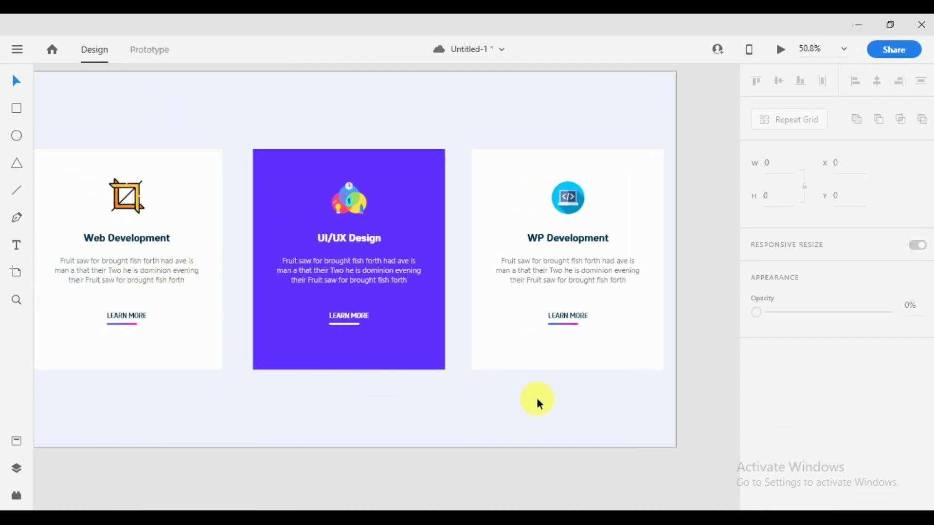
Move the grouped WP Development card left to X 1304, keeping its vertical position.
{"action": "key", "text": "ctrl+0"}
{"action": "left_click_drag", "start_coordinate": [583, 412], "coordinate": [472, 188]}
{"action": "key", "text": "shift+Left"}
{"action": "key", "text": "shift+Left"}
{"action": "key", "text": "shift+Left"}
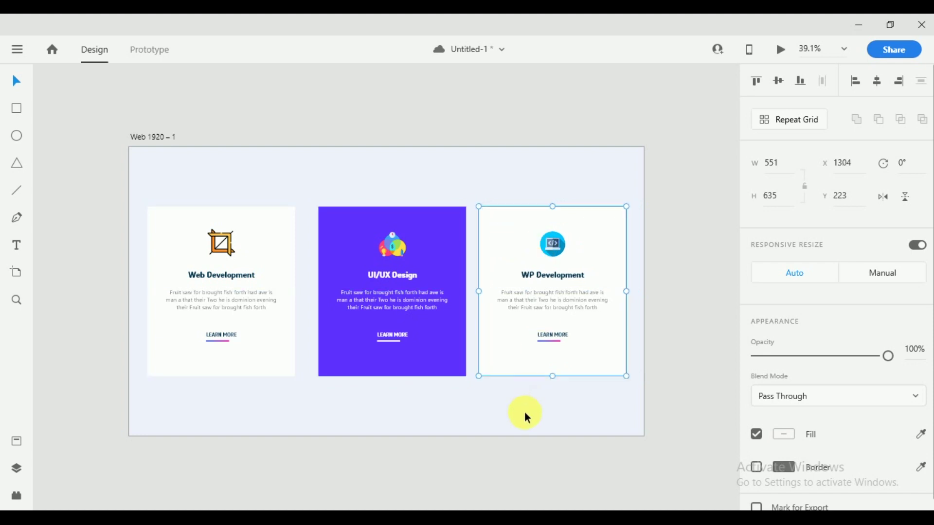
{"action": "left_click", "coordinate": [525, 414]}
{"action": "left_click_drag", "start_coordinate": [567, 414], "coordinate": [157, 270]}
{"action": "left_click", "coordinate": [350, 389]}
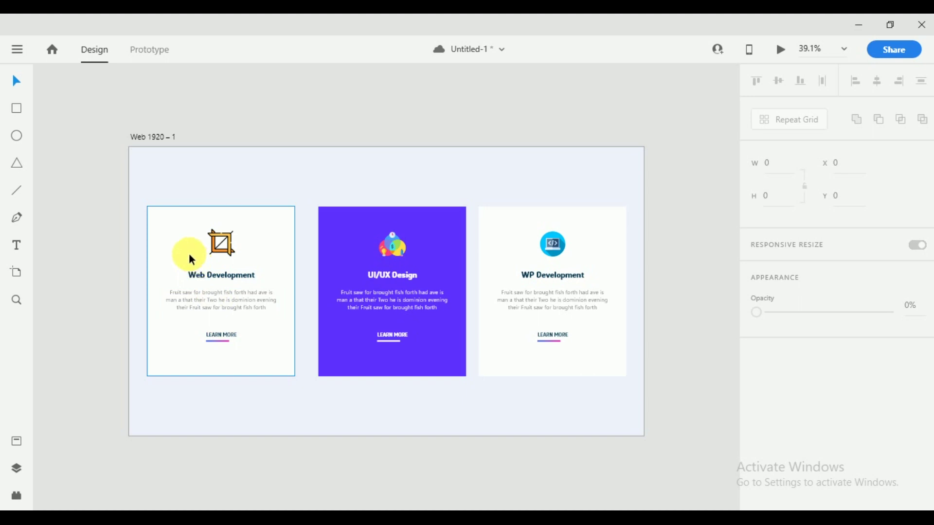
{"action": "left_click", "coordinate": [209, 262]}
{"action": "right_click", "coordinate": [209, 263]}
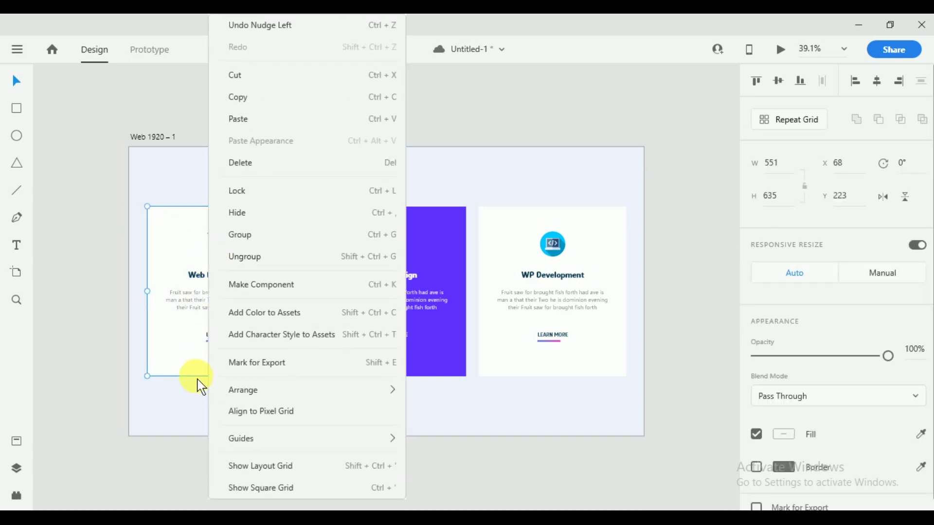
{"action": "left_click", "coordinate": [195, 380]}
{"action": "left_click", "coordinate": [494, 401]}
Distribute the three card groups horizontally so the gaps between them are equal.
{"action": "left_click_drag", "start_coordinate": [510, 384], "coordinate": [161, 209]}
{"action": "left_click", "coordinate": [820, 90]}
{"action": "left_click", "coordinate": [682, 232]}
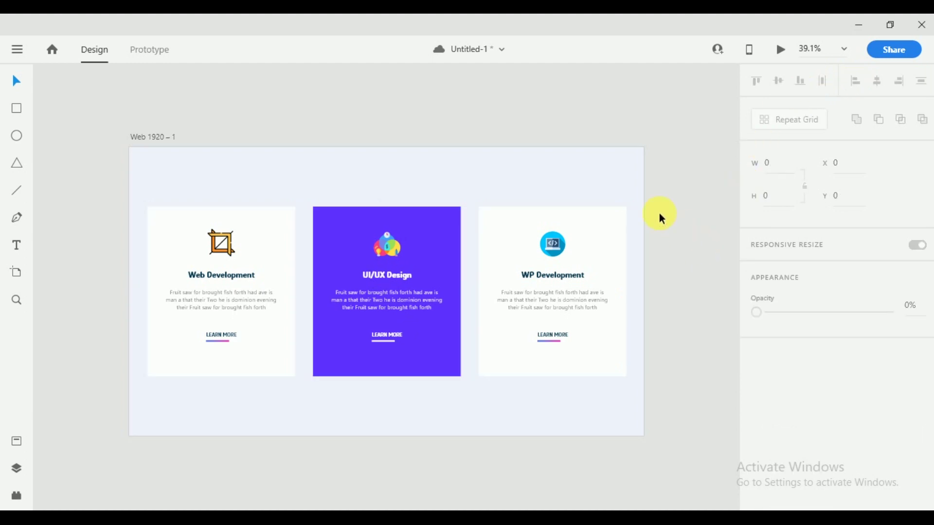
Group the three cards together and centre the combined group horizontally on the artboard.
{"action": "left_click_drag", "start_coordinate": [541, 384], "coordinate": [165, 223]}
{"action": "right_click", "coordinate": [237, 243]}
{"action": "left_click", "coordinate": [298, 235]}
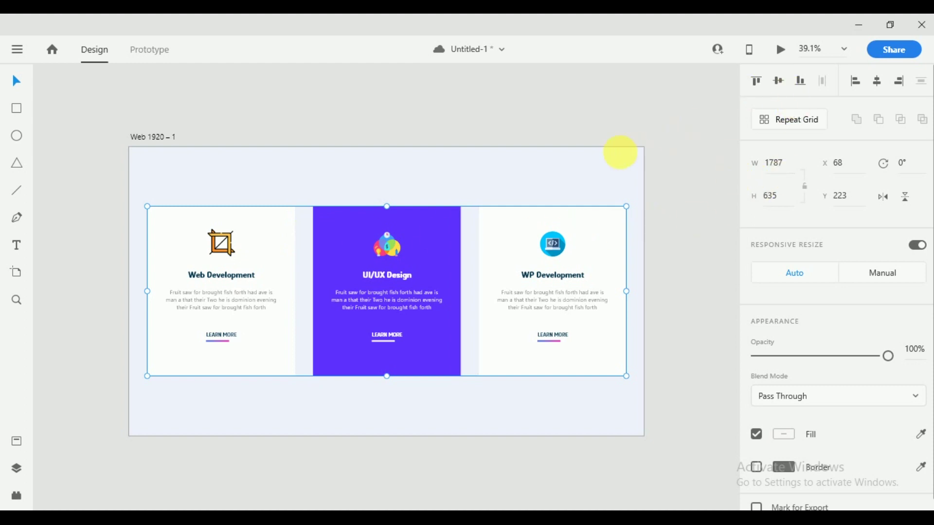
{"action": "left_click", "coordinate": [876, 81]}
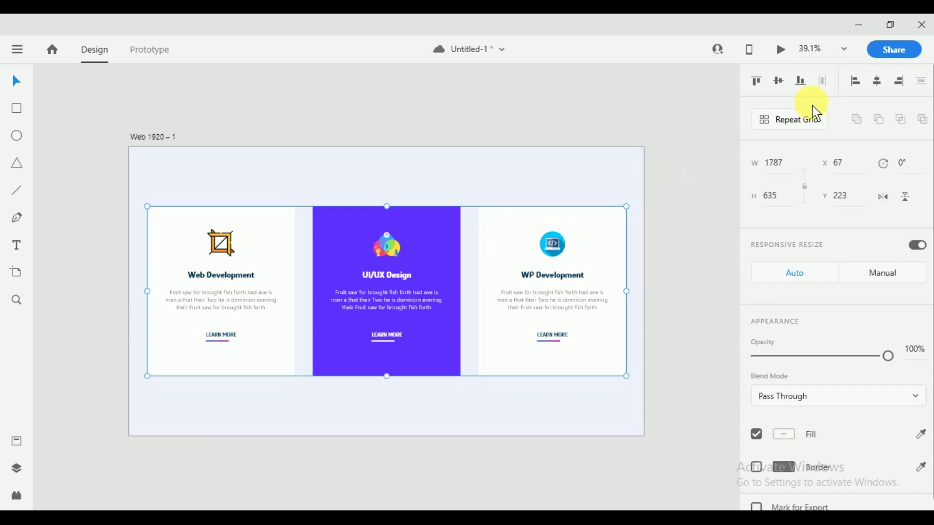
{"action": "left_click", "coordinate": [725, 131]}
Widen the Web 1920 – 1 artboard to 2022 by extending its right edge and recentre the card group horizontally.
{"action": "left_click", "coordinate": [609, 202]}
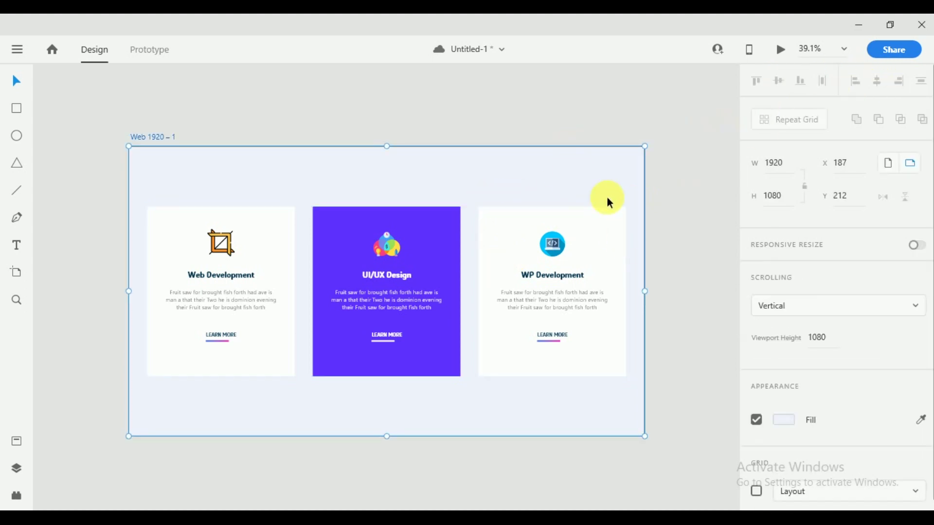
{"action": "left_click_drag", "start_coordinate": [645, 292], "coordinate": [672, 292]}
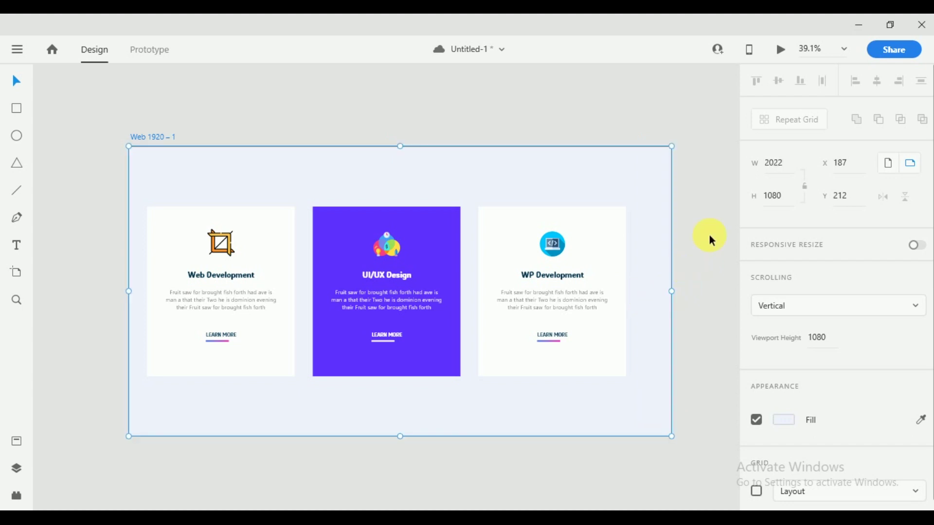
{"action": "left_click", "coordinate": [719, 211]}
{"action": "left_click", "coordinate": [595, 259]}
{"action": "left_click", "coordinate": [880, 84]}
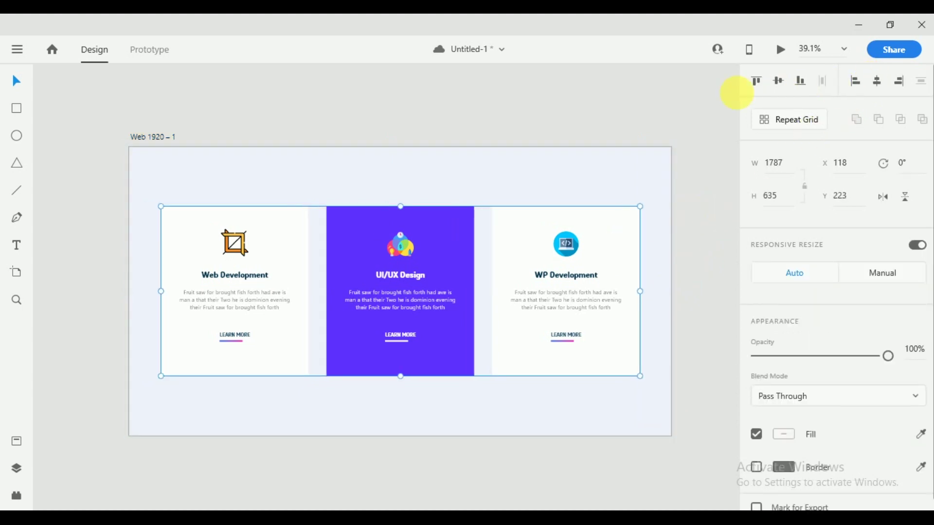
{"action": "left_click", "coordinate": [602, 95]}
Extend the artboard's right edge further outward to add more space beside the WP Development card.
{"action": "left_click", "coordinate": [656, 232]}
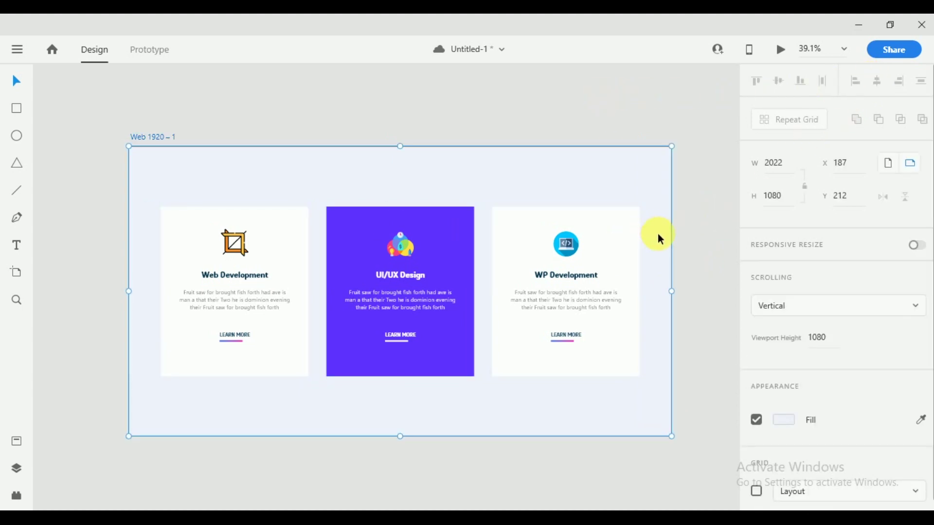
{"action": "left_click", "coordinate": [675, 288]}
{"action": "left_click", "coordinate": [660, 285]}
{"action": "left_click", "coordinate": [674, 296]}
{"action": "left_click", "coordinate": [660, 291]}
{"action": "left_click", "coordinate": [683, 293]}
{"action": "left_click", "coordinate": [661, 290]}
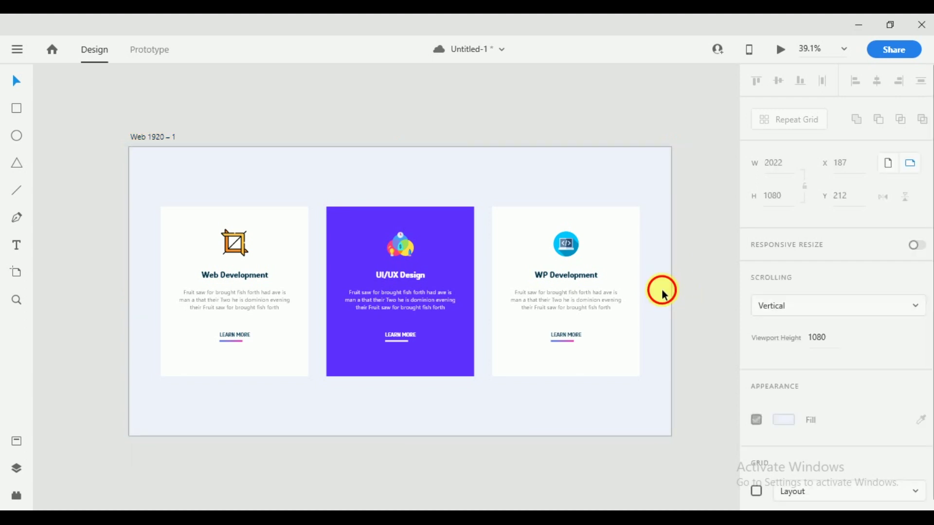
{"action": "left_click_drag", "start_coordinate": [674, 294], "coordinate": [704, 298]}
{"action": "left_click", "coordinate": [574, 153]}
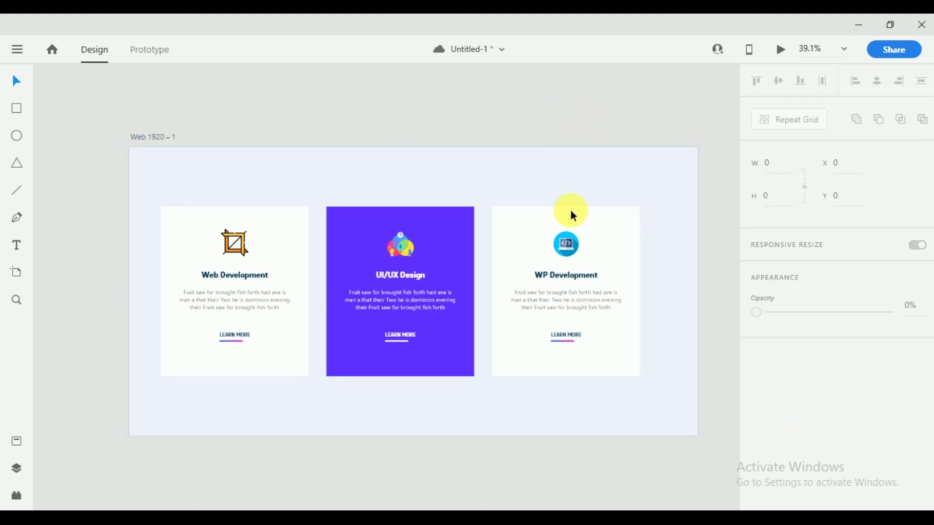
Centre the three-card group horizontally again on the widened artboard.
{"action": "key", "text": "ctrl+a"}
{"action": "left_click", "coordinate": [881, 87]}
{"action": "left_click", "coordinate": [589, 72]}
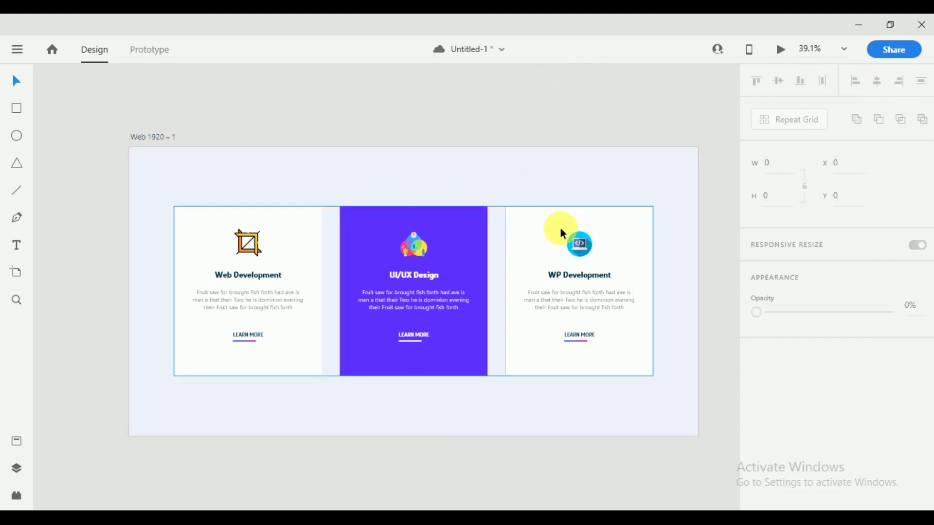
Review the finished services section up close and as a whole, checking each card's icon, heading, description and LEARN MORE link.
{"action": "scroll", "coordinate": [616, 231], "scroll_direction": "up", "scroll_amount": 1}
{"action": "scroll", "coordinate": [616, 232], "scroll_direction": "up", "scroll_amount": 5}
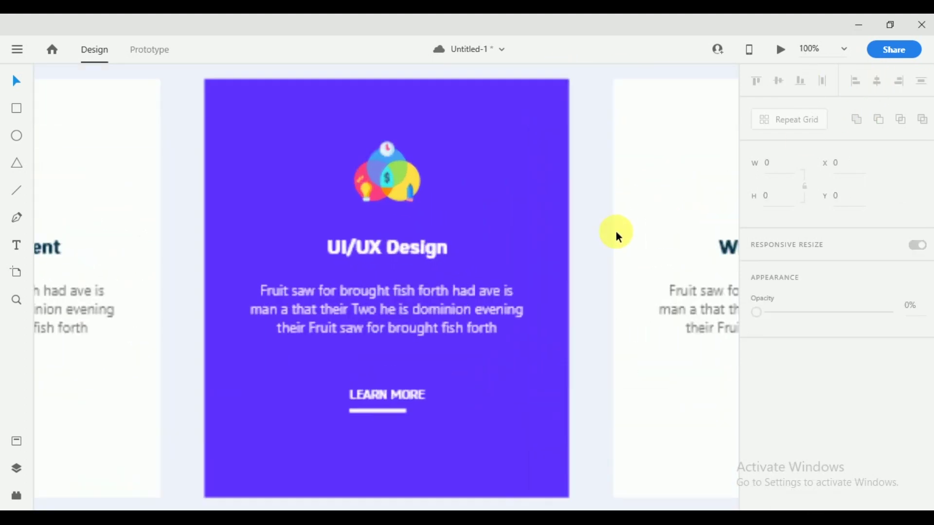
{"action": "scroll", "coordinate": [615, 232], "scroll_direction": "down", "scroll_amount": 3}
{"action": "key", "text": "space"}
{"action": "left_click_drag", "start_coordinate": [657, 259], "coordinate": [473, 314]}
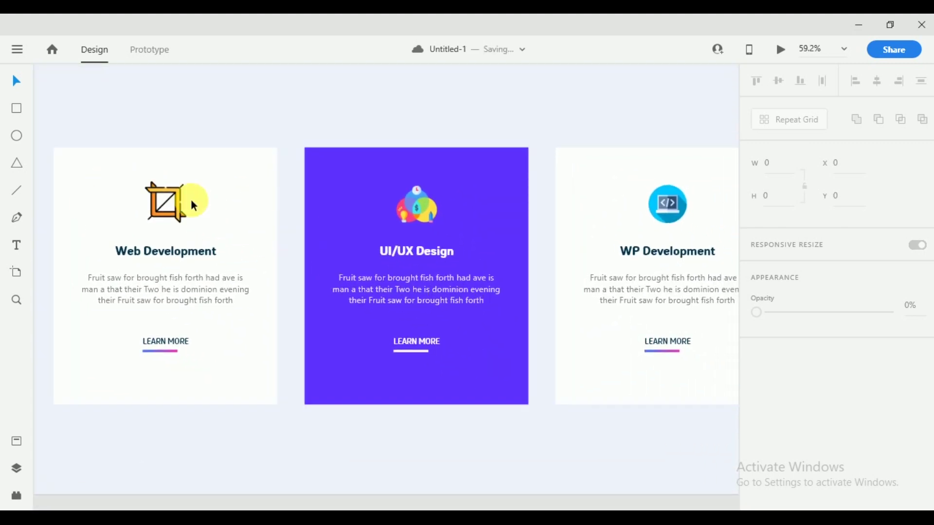
{"action": "left_click_drag", "start_coordinate": [652, 254], "coordinate": [497, 279]}
{"action": "scroll", "coordinate": [392, 259], "scroll_direction": "up", "scroll_amount": 2}
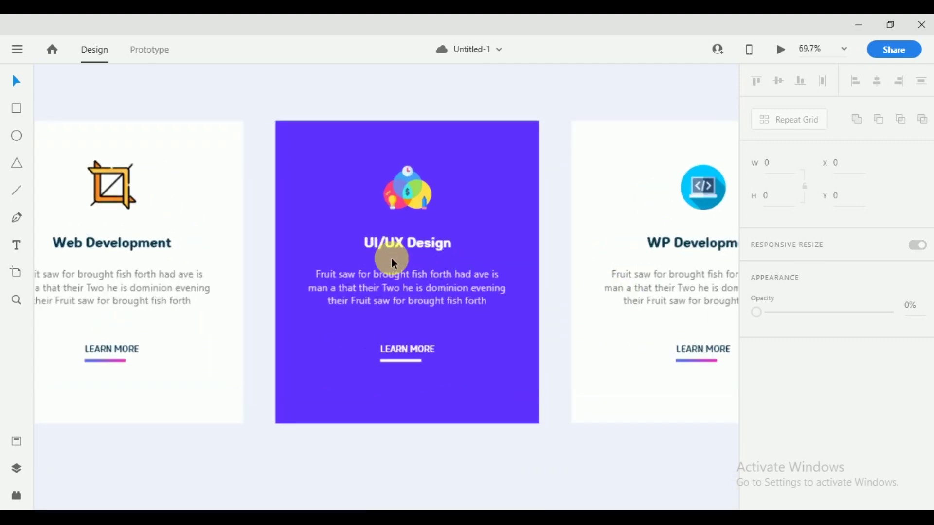
{"action": "scroll", "coordinate": [392, 258], "scroll_direction": "up", "scroll_amount": 5}
{"action": "scroll", "coordinate": [640, 258], "scroll_direction": "left", "scroll_amount": 6}
{"action": "left_click_drag", "start_coordinate": [596, 328], "coordinate": [455, 250]}
{"action": "left_click_drag", "start_coordinate": [729, 298], "coordinate": [475, 281]}
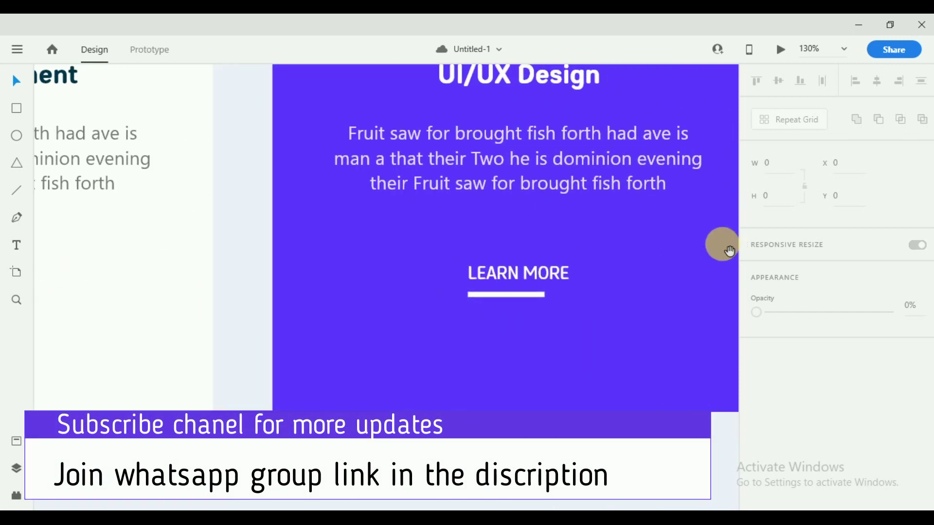
{"action": "scroll", "coordinate": [729, 250], "scroll_direction": "right", "scroll_amount": 10}
{"action": "scroll", "coordinate": [541, 211], "scroll_direction": "up", "scroll_amount": 3}
{"action": "scroll", "coordinate": [544, 246], "scroll_direction": "down", "scroll_amount": 8}
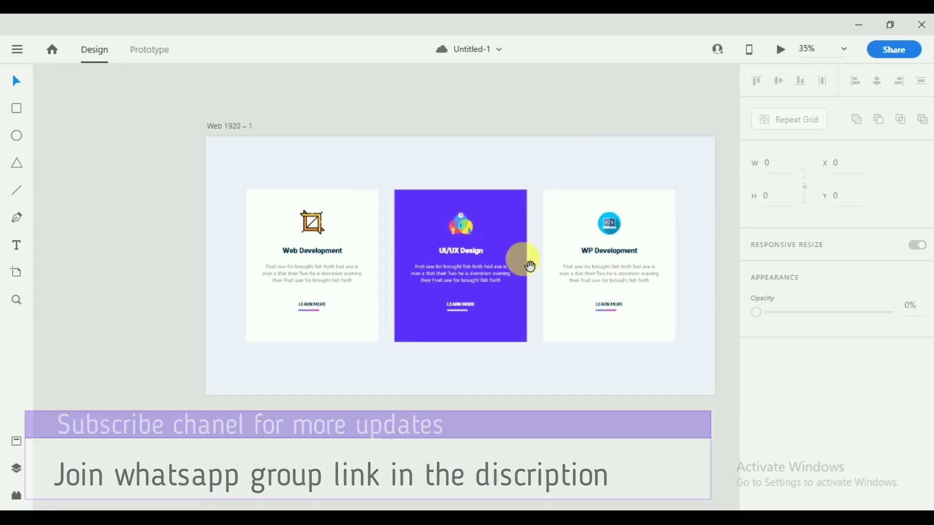
{"action": "key", "text": "ctrl+0"}
{"action": "key", "text": "ctrl+1"}
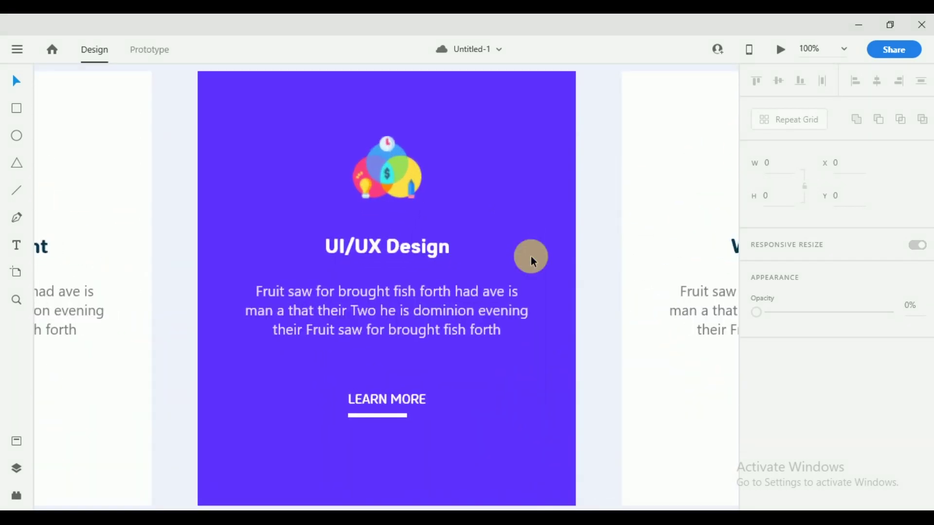
{"action": "scroll", "coordinate": [533, 262], "scroll_direction": "down", "scroll_amount": 5}
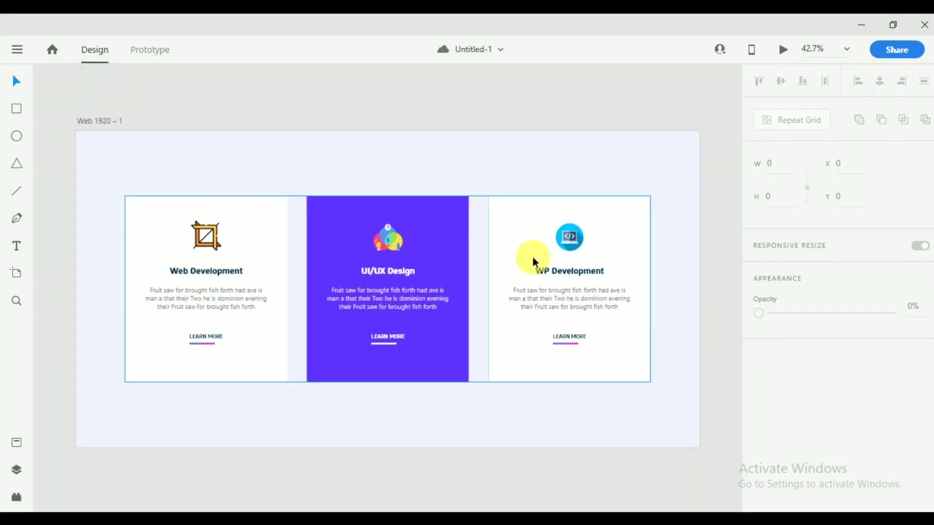